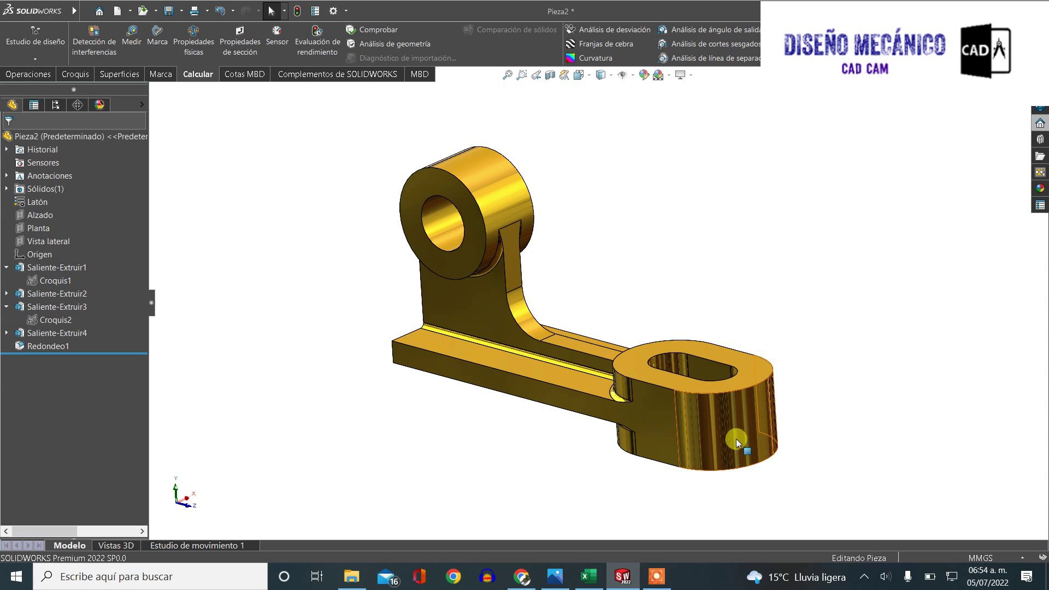
# Orbit the finished brass bracket and open the exercise 6 reference drawing in Photos
pyautogui.moveTo(736, 442)
pyautogui.mouseDown(button='middle')
pyautogui.moveTo(623, 408)
pyautogui.moveTo(609, 421)
pyautogui.mouseUp(button='middle')
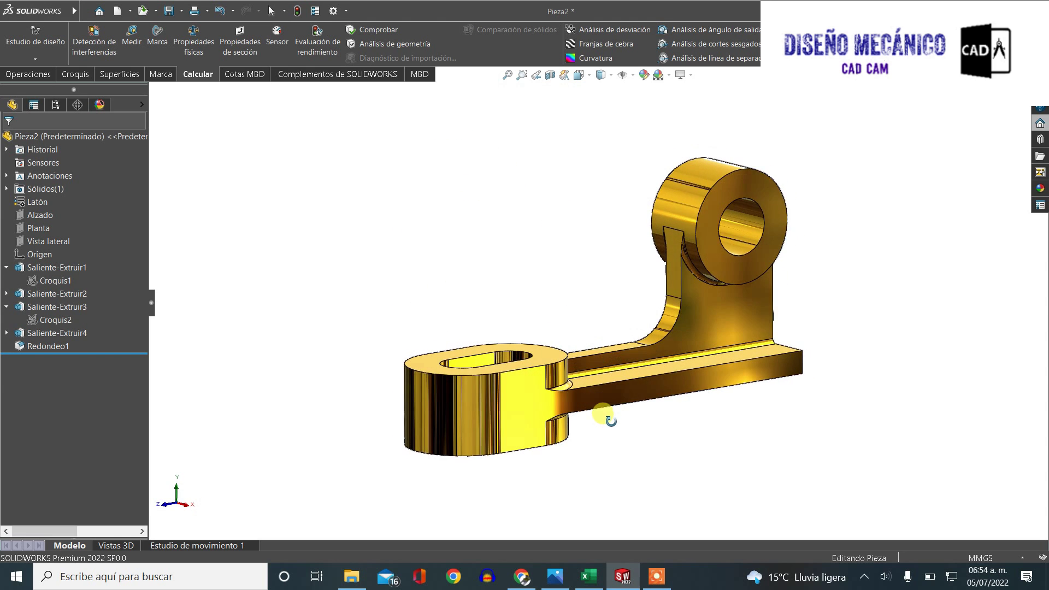
pyautogui.click(650, 576)
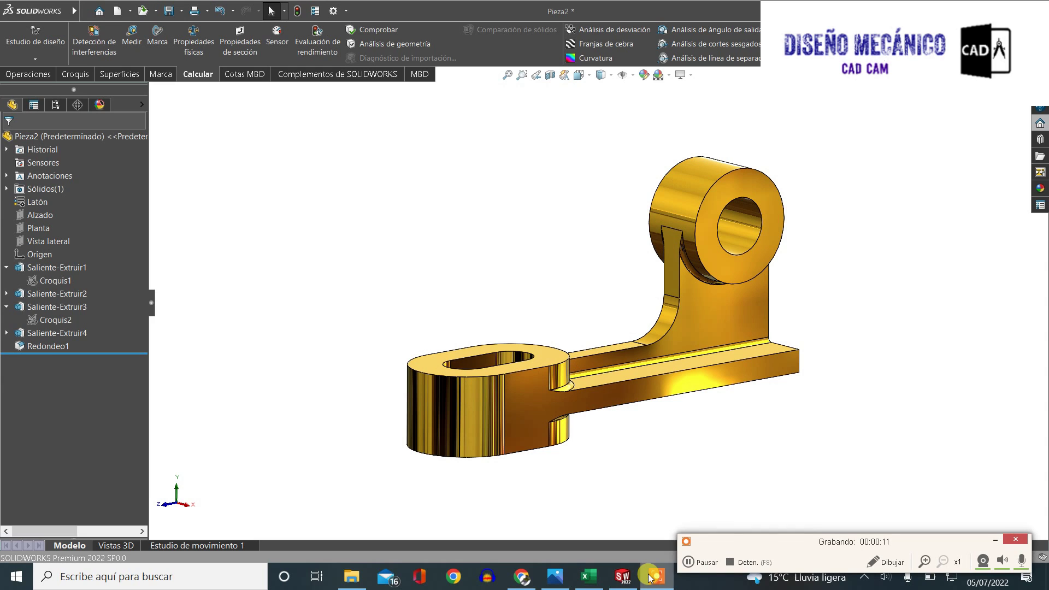
pyautogui.click(555, 577)
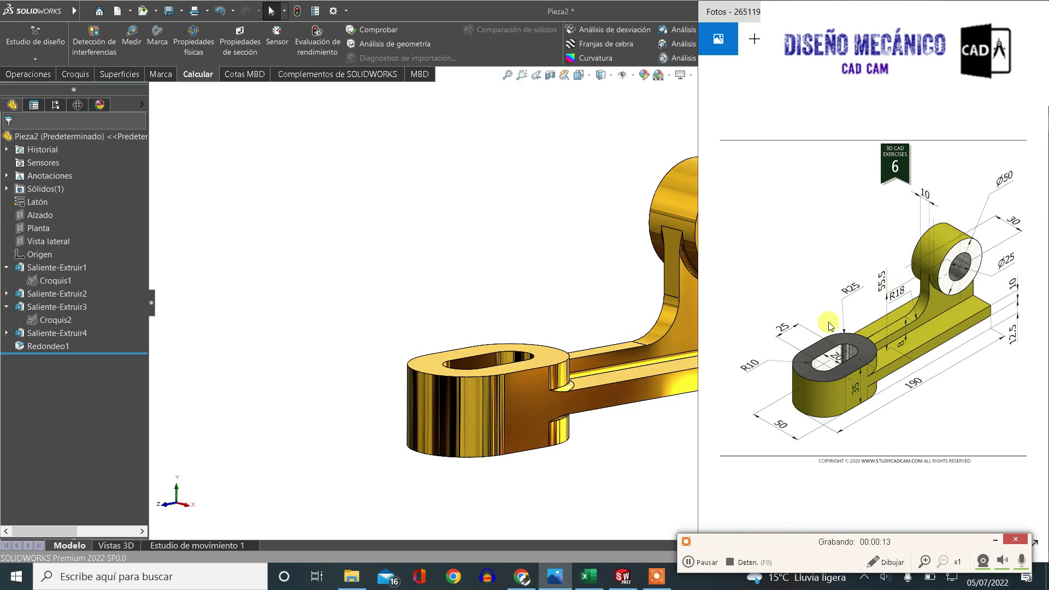
# Orbit the bracket once more, then create a new Pieza part document, Pieza2
pyautogui.click(633, 428)
pyautogui.moveTo(633, 429); pyautogui.dragTo(753, 400, button='middle')
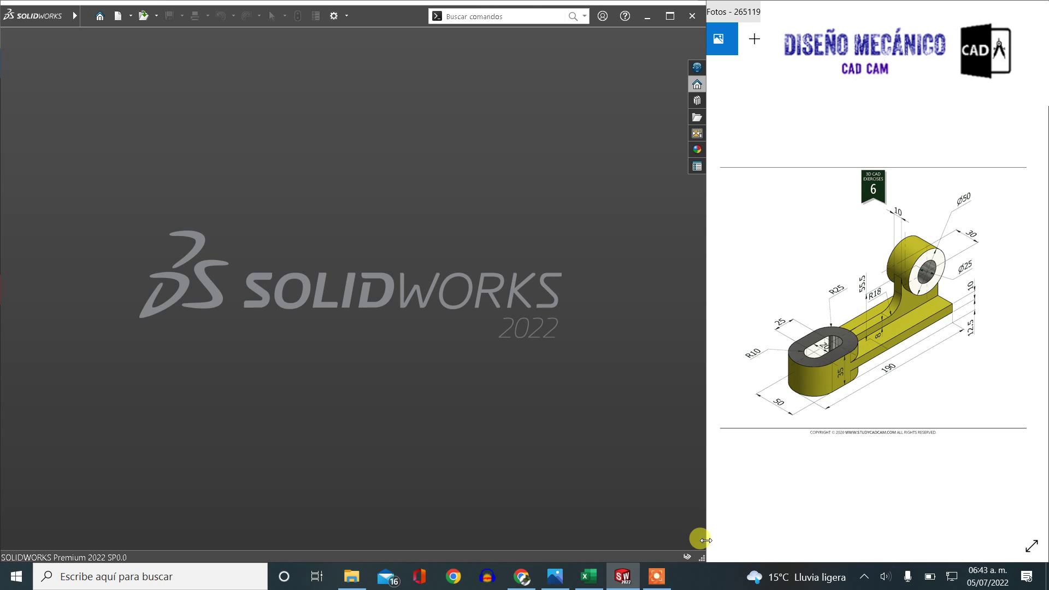
pyautogui.click(131, 15)
pyautogui.click(136, 31)
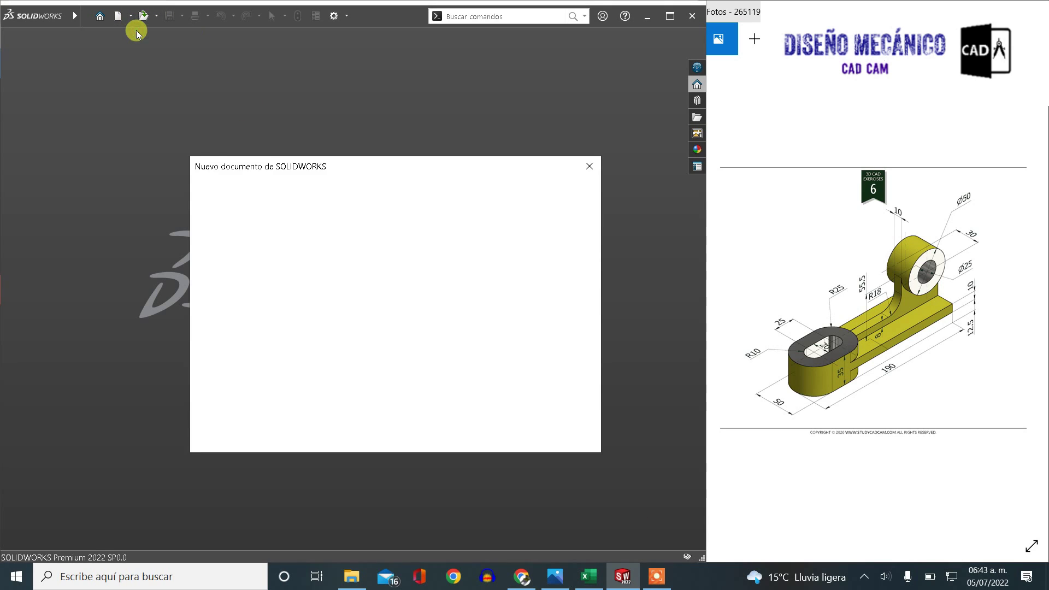
pyautogui.click(443, 428)
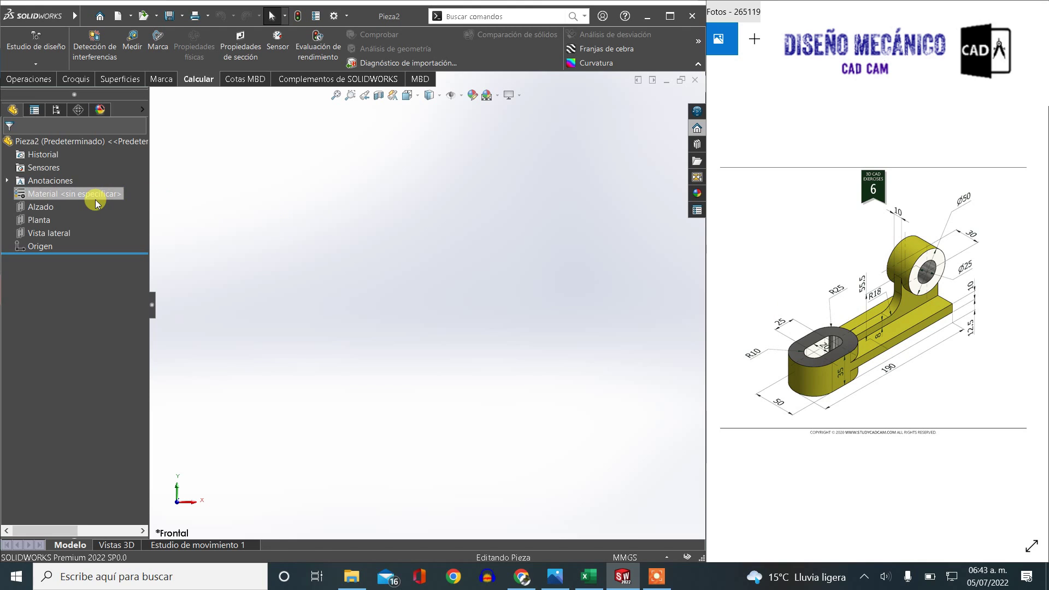
# Start a new sketch on the Planta plane
pyautogui.click(40, 224)
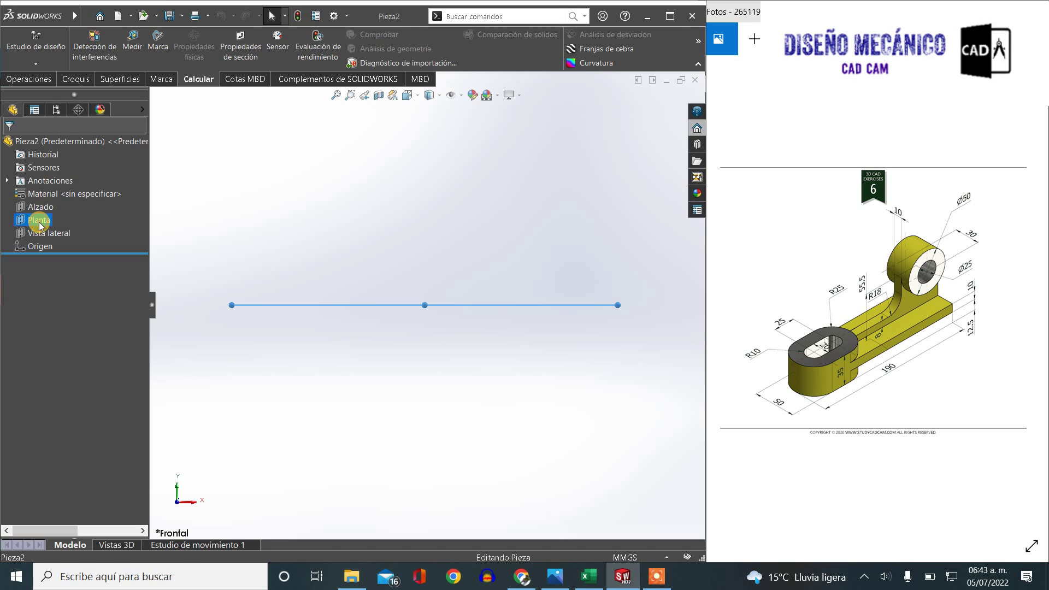
pyautogui.rightClick(39, 223)
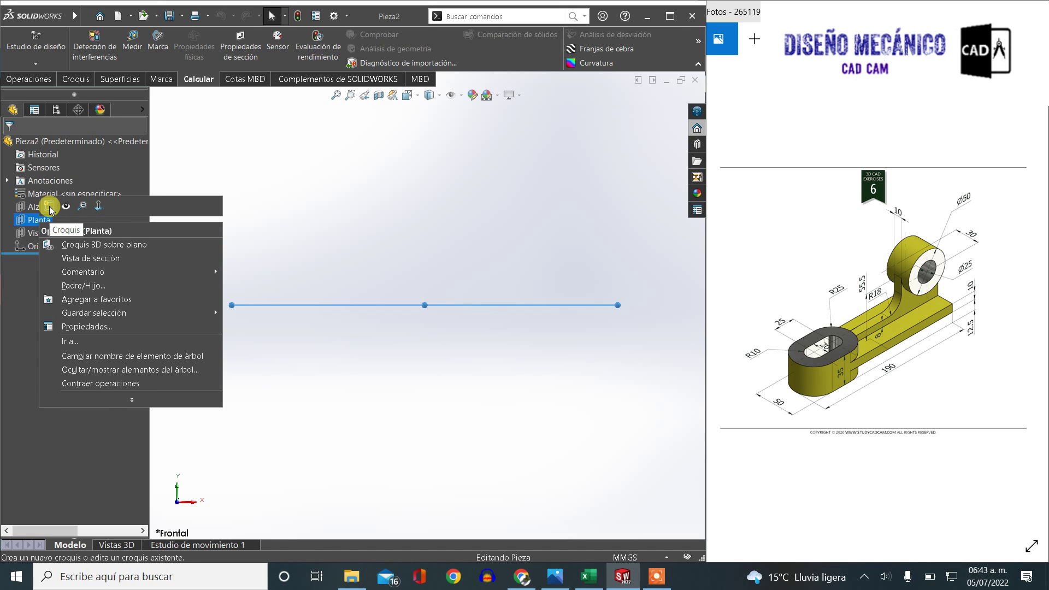
pyautogui.click(49, 206)
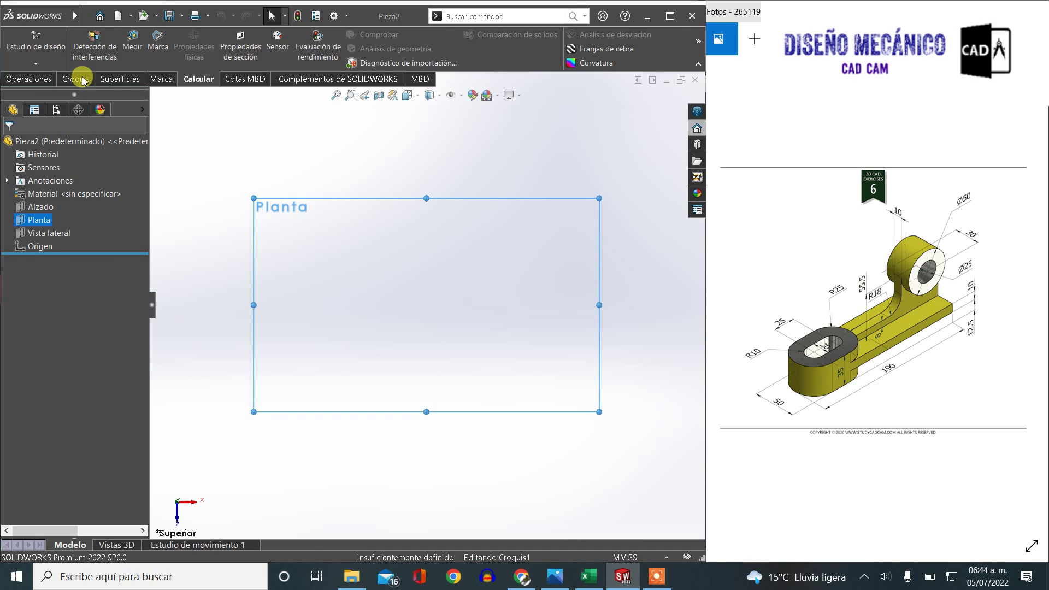
pyautogui.click(83, 80)
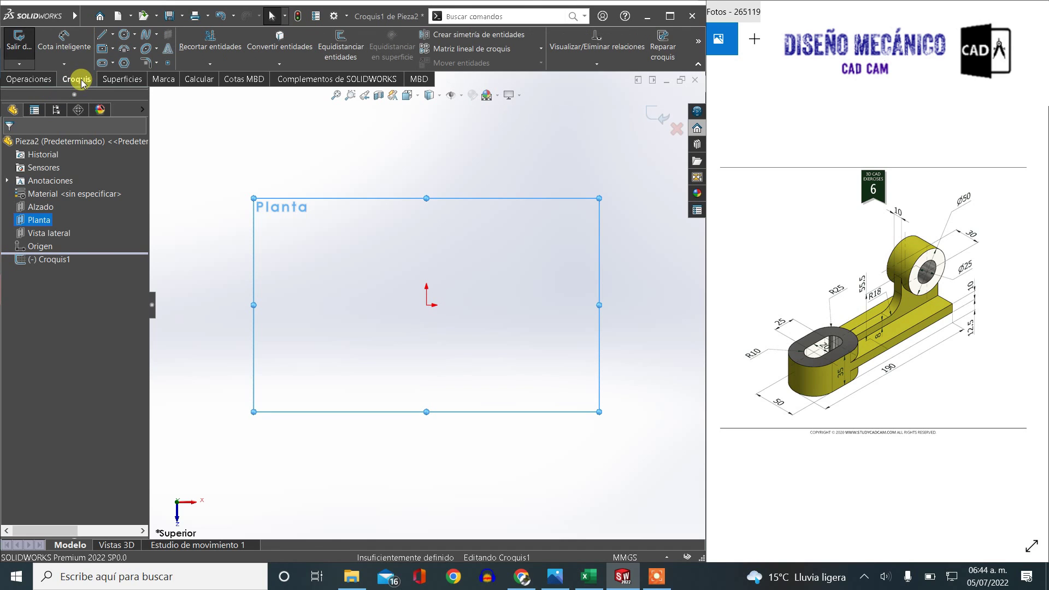
# Draw a vertical straight slot below the origin, redoing a cancelled first attempt
pyautogui.click(113, 64)
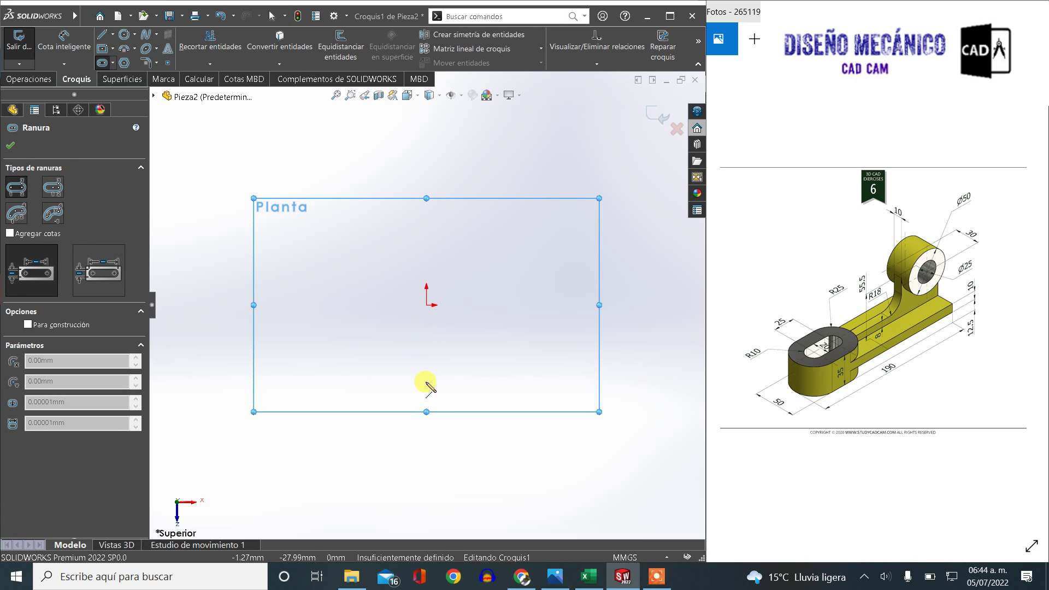
pyautogui.moveTo(427, 409); pyautogui.dragTo(428, 445)
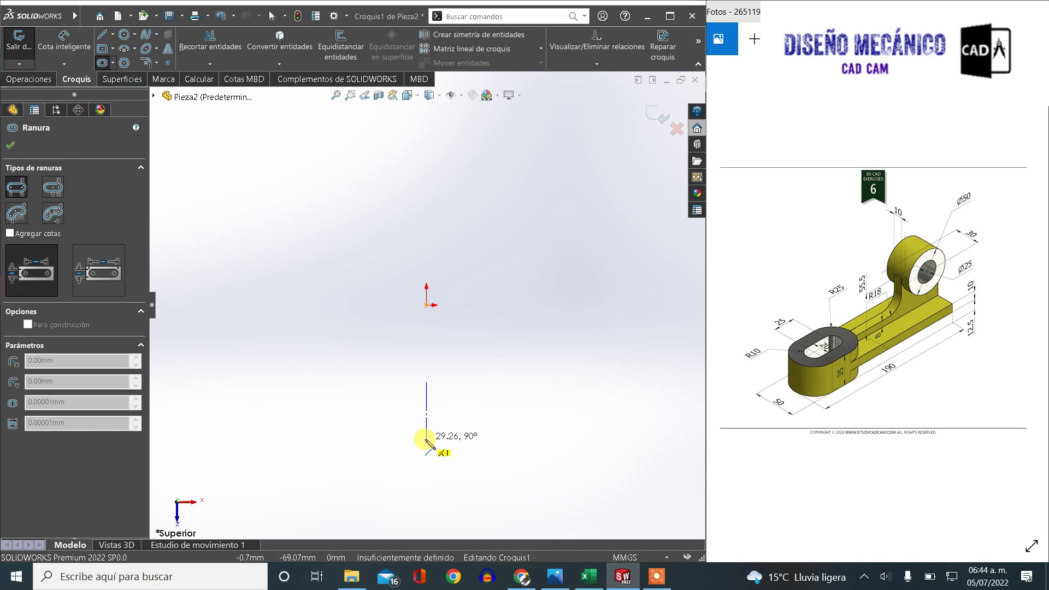
pyautogui.click(427, 440)
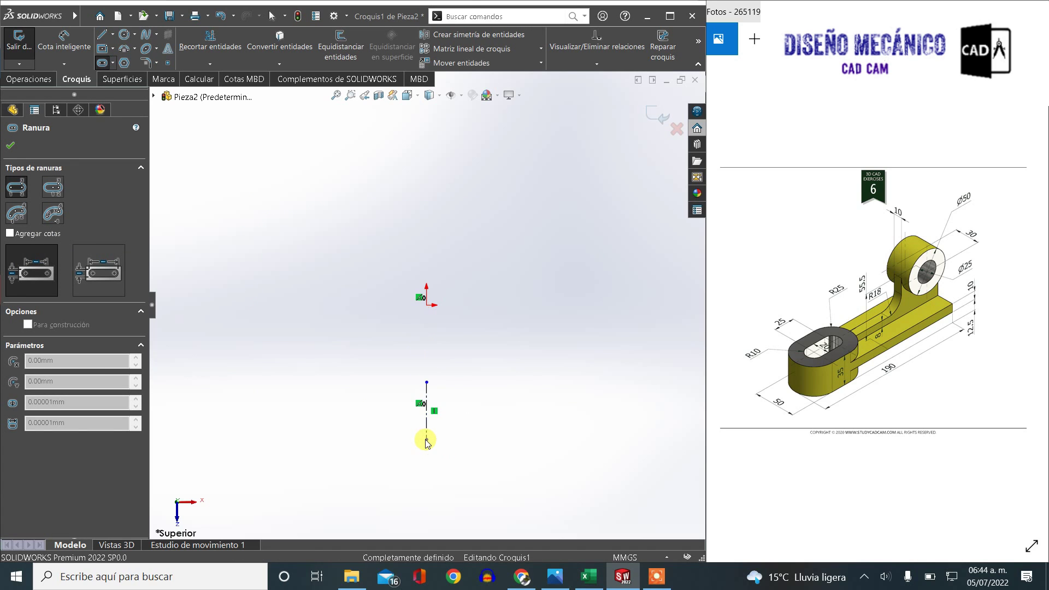
pyautogui.press('Escape')
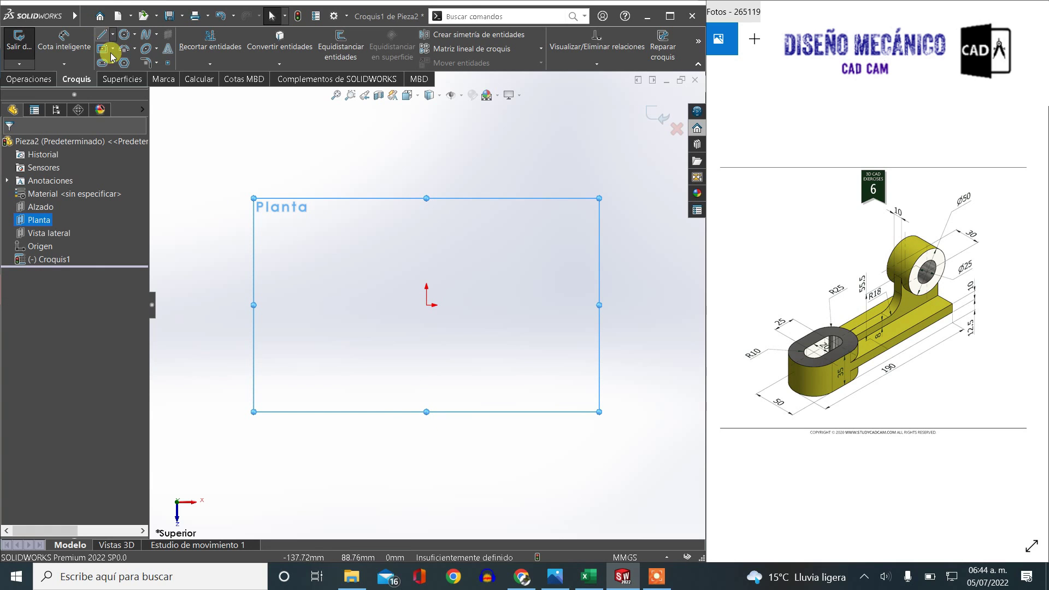
pyautogui.click(113, 63)
pyautogui.click(127, 77)
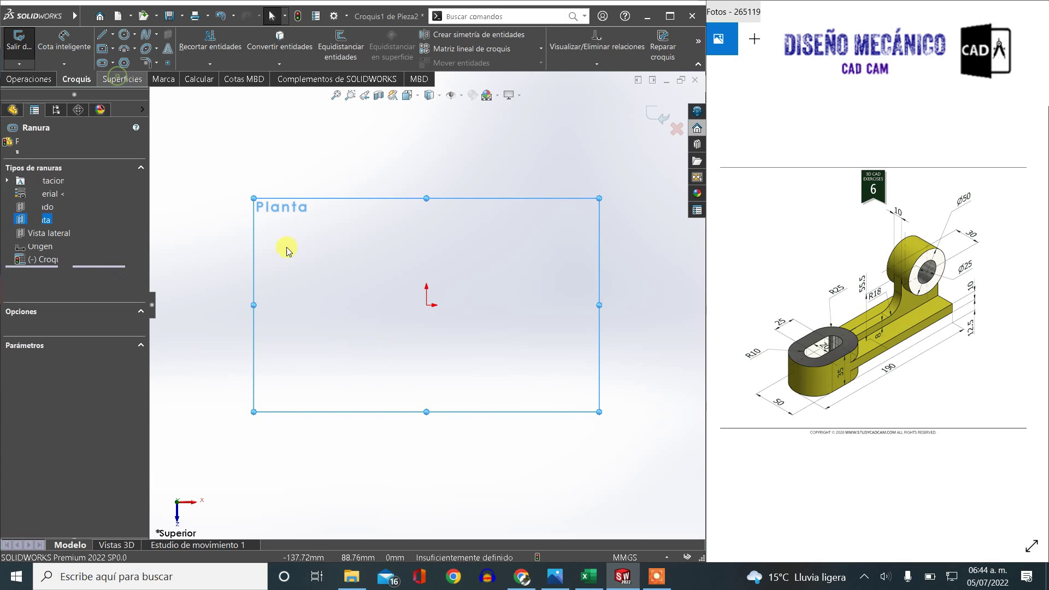
pyautogui.click(426, 375)
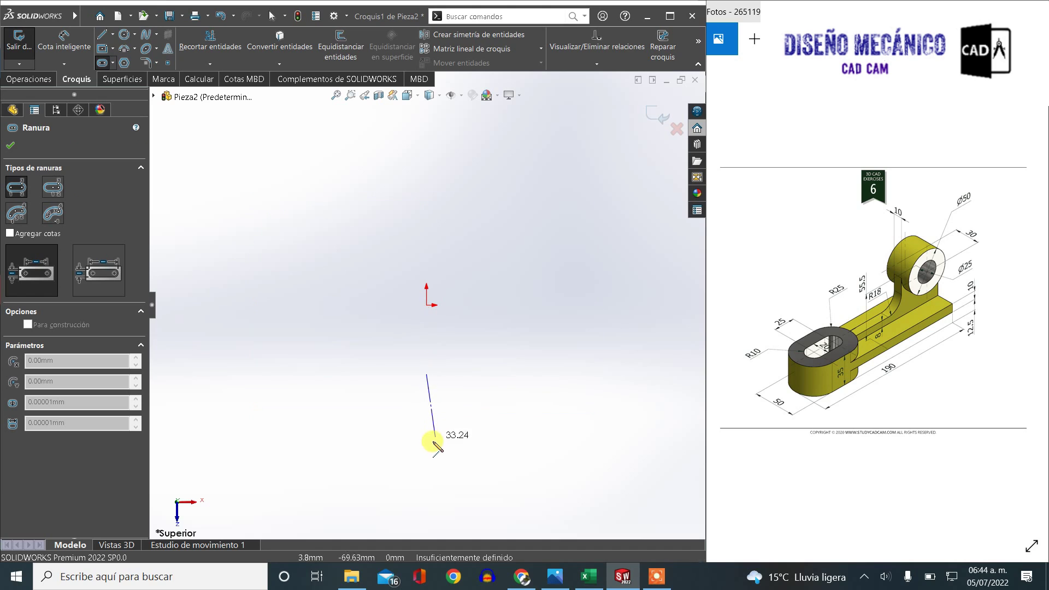
pyautogui.click(426, 446)
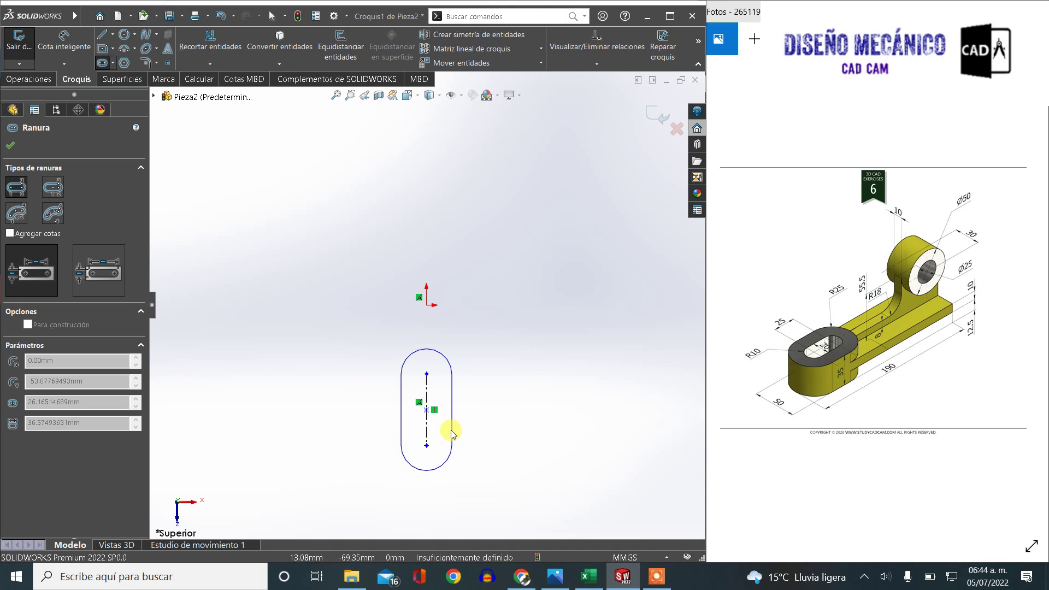
pyautogui.press('Escape')
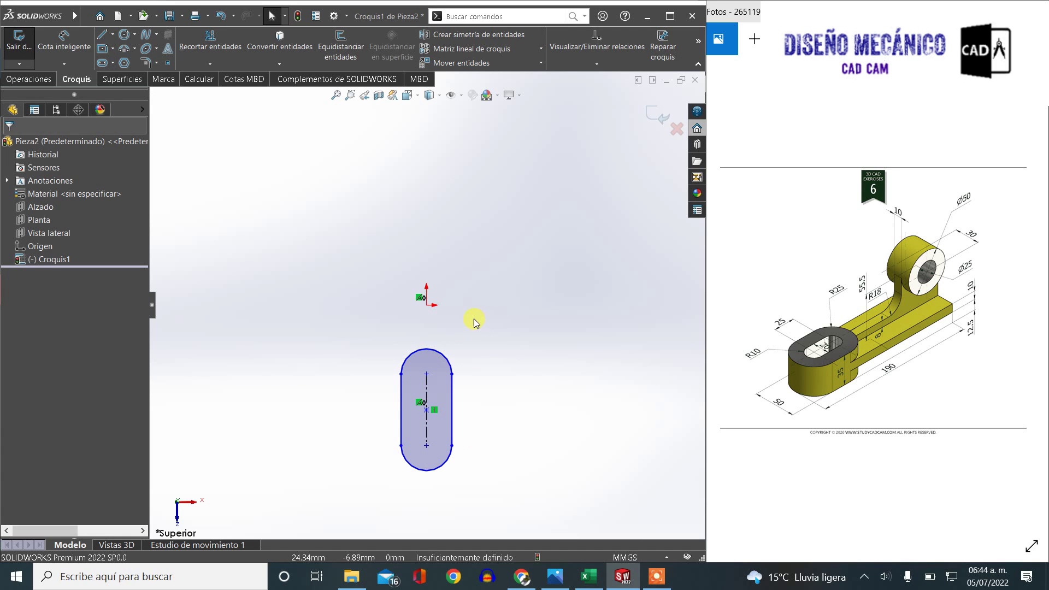
# Draw a rectangle around the origin above the slot
pyautogui.click(113, 48)
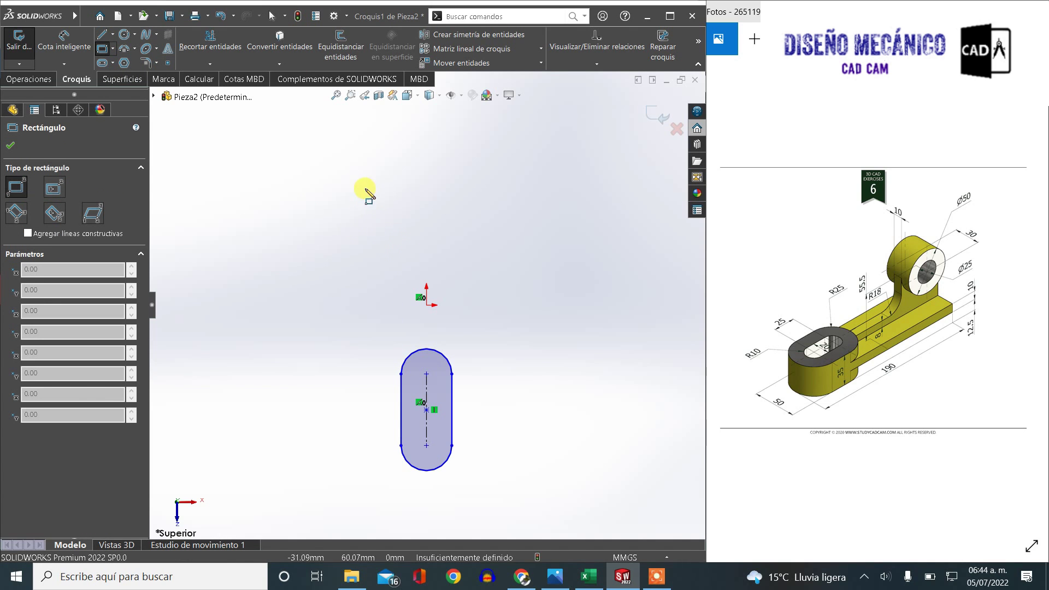
pyautogui.click(344, 173)
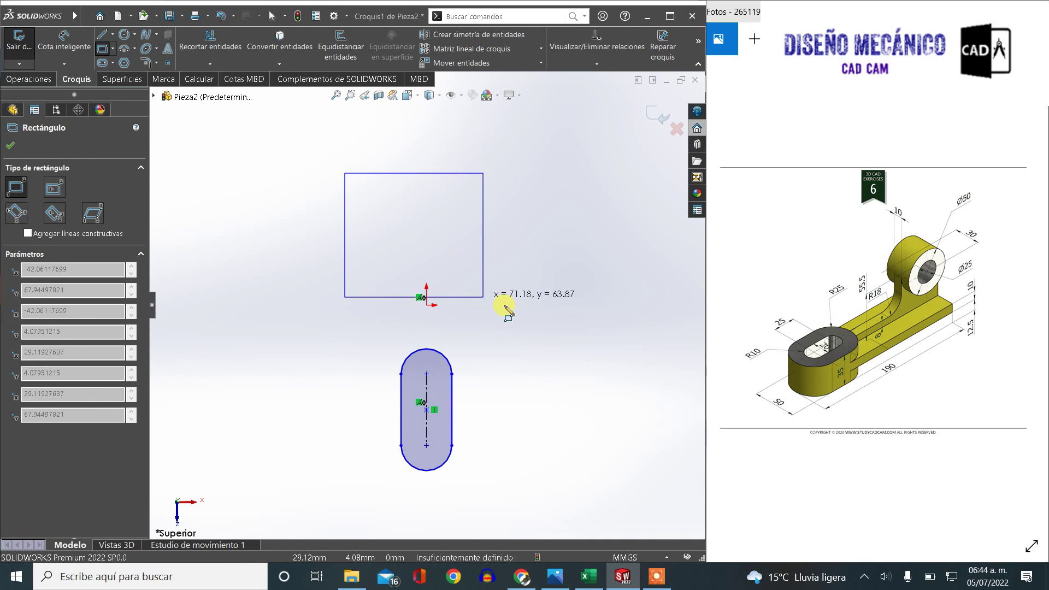
pyautogui.click(508, 335)
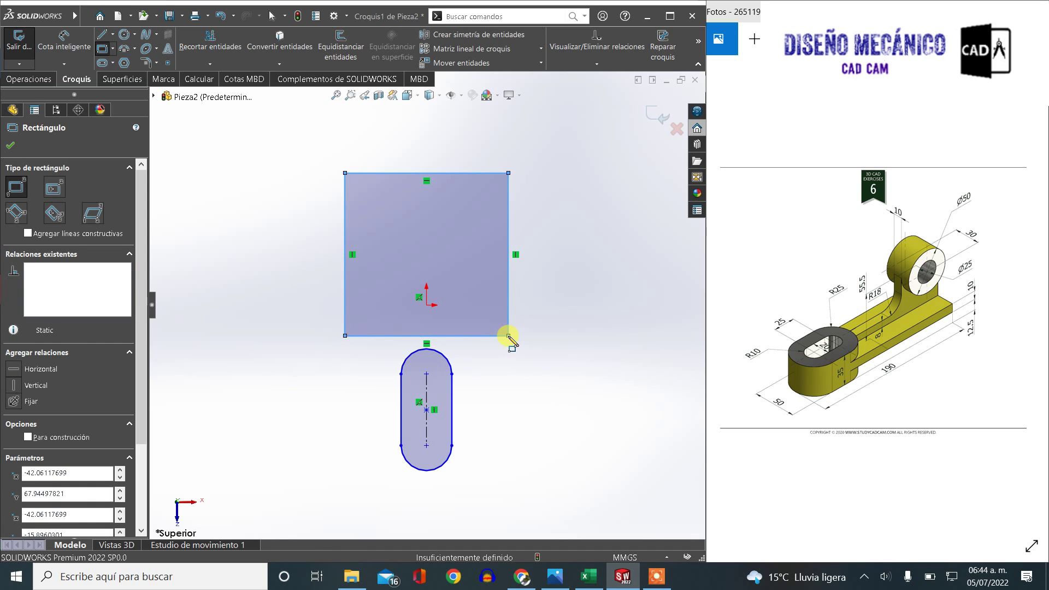
pyautogui.press('Escape')
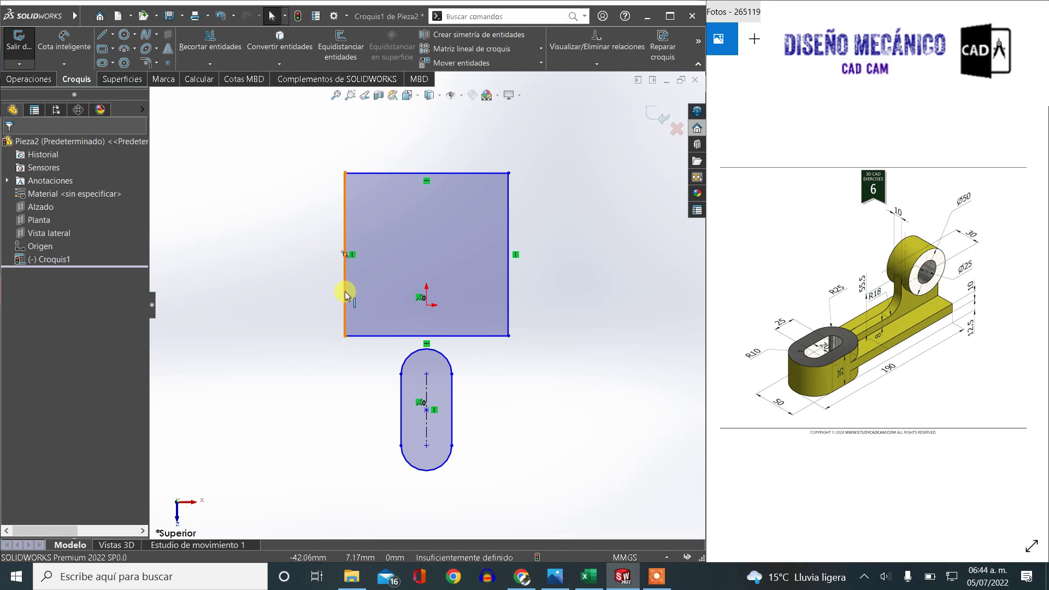
# Make the rectangle's left edge collinear with the slot's left straight edge
pyautogui.click(345, 290)
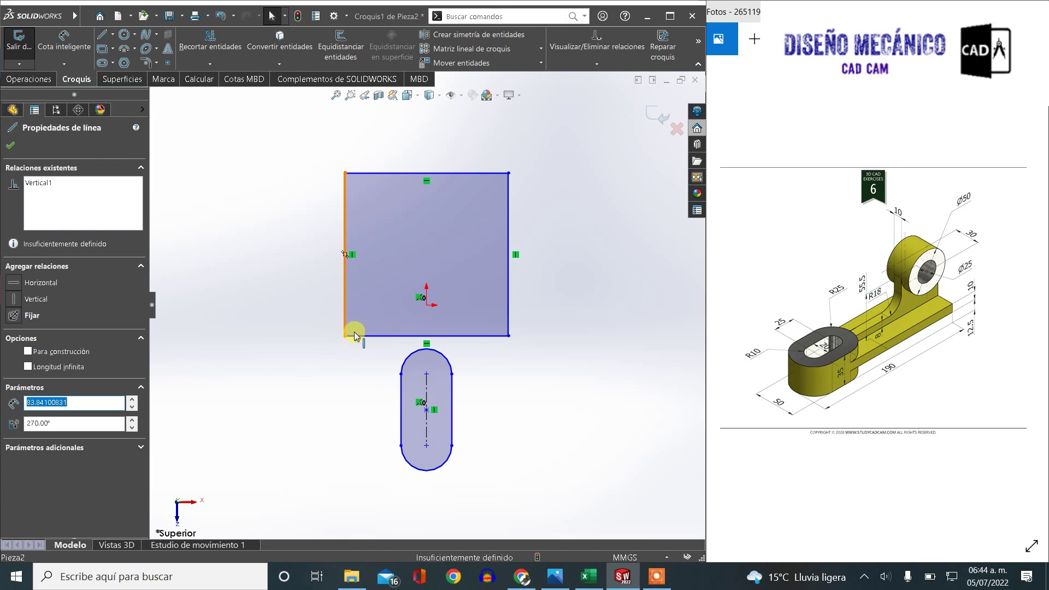
pyautogui.doubleClick(406, 404)
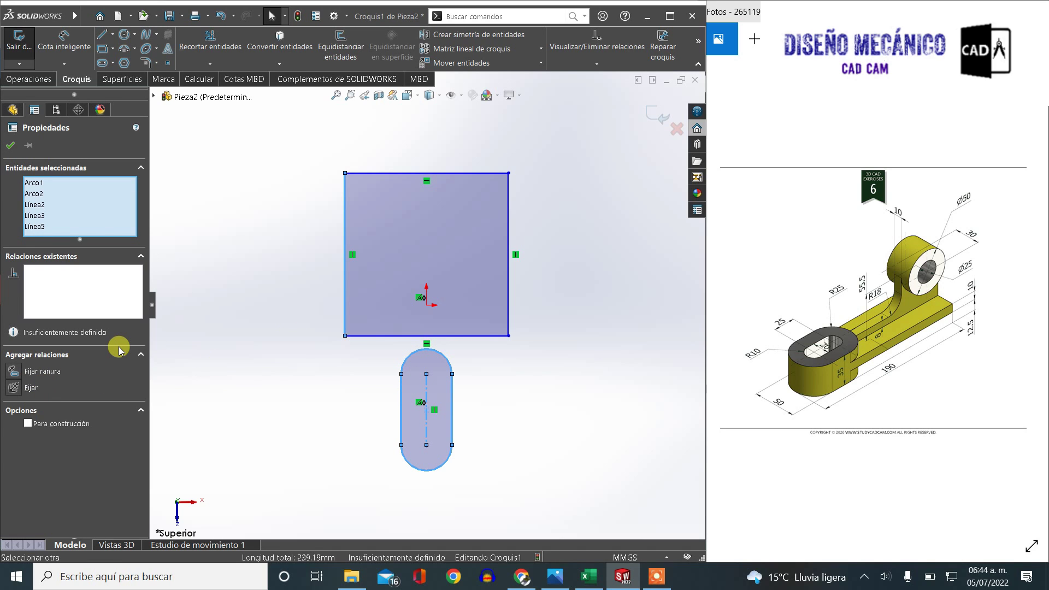
pyautogui.click(176, 355)
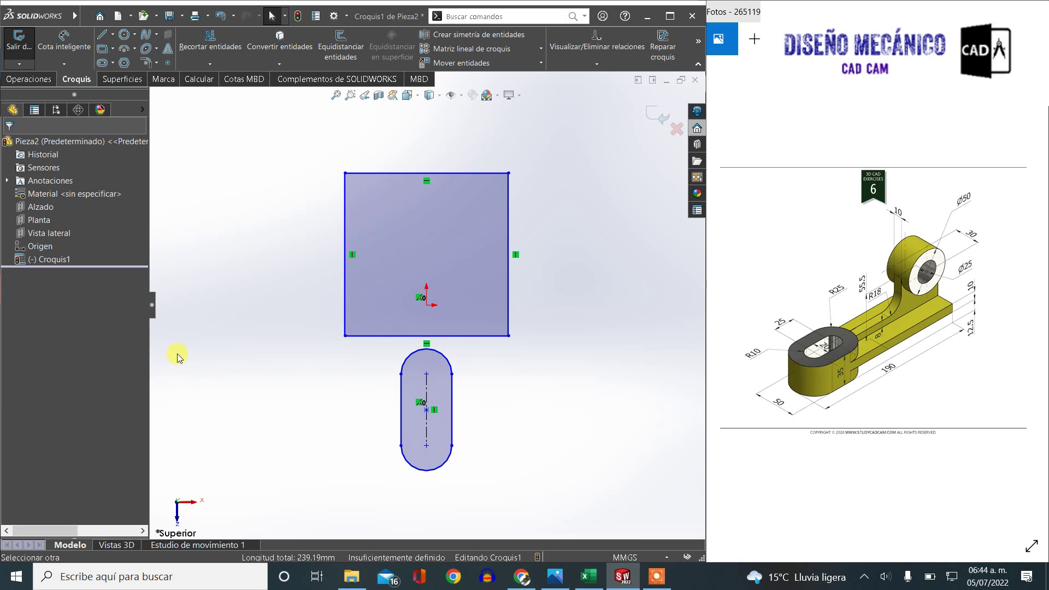
pyautogui.click(402, 398)
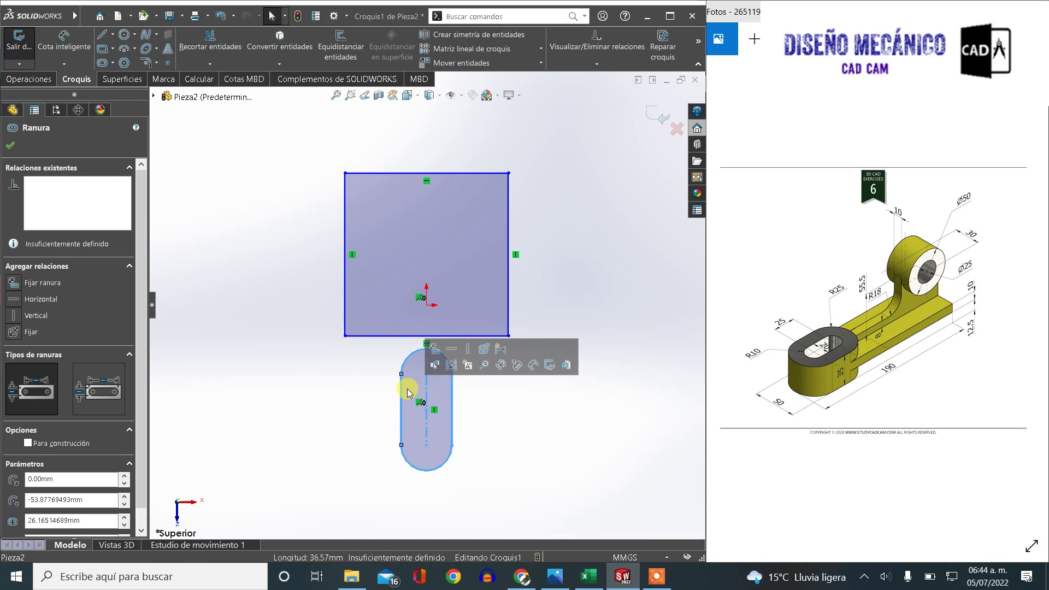
pyautogui.keyDown('ctrl'); pyautogui.click(344, 293); pyautogui.keyUp('ctrl')
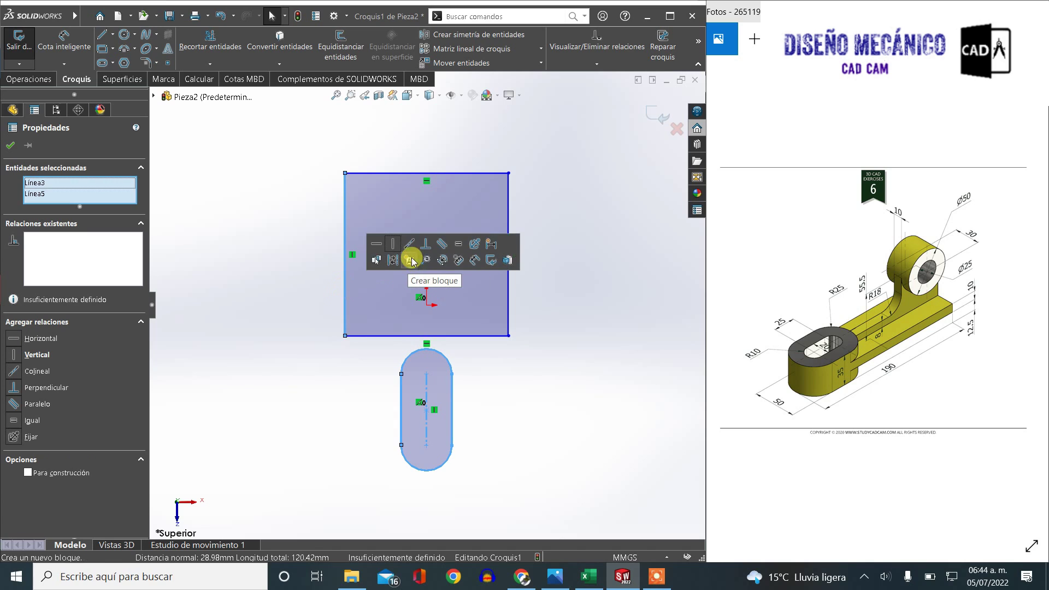
pyautogui.click(408, 246)
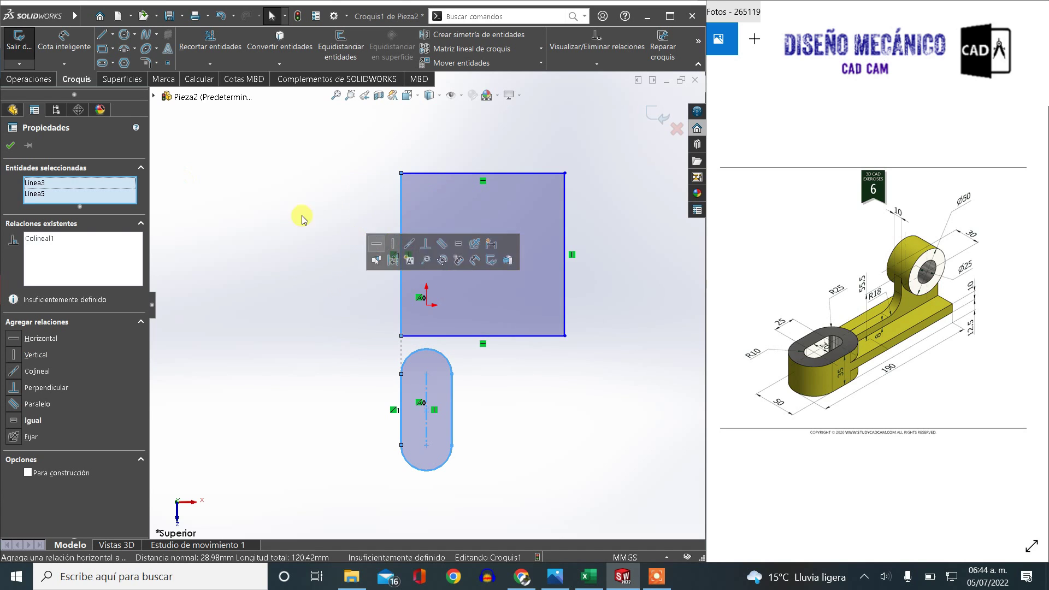
pyautogui.click(11, 145)
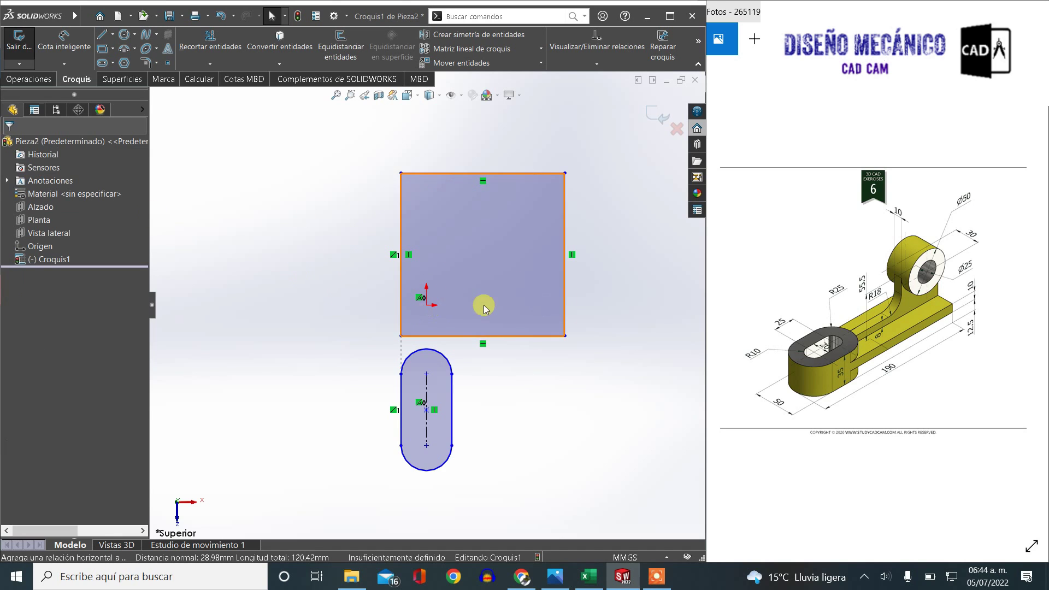
# Make the rectangle's right edge collinear with the slot's right edge
pyautogui.click(558, 303)
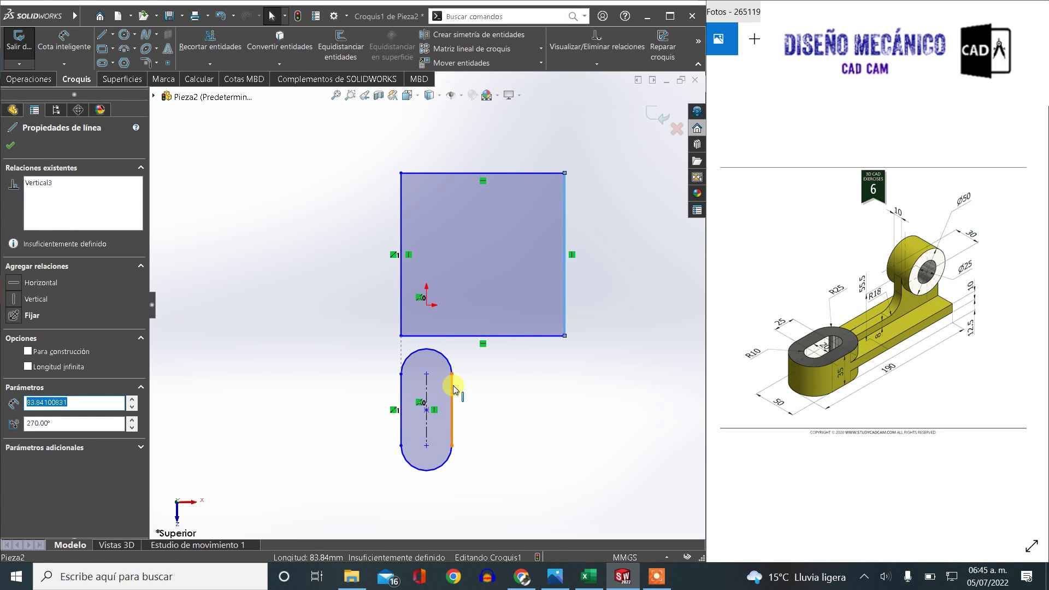
pyautogui.keyDown('ctrl'); pyautogui.click(452, 375); pyautogui.keyUp('ctrl')
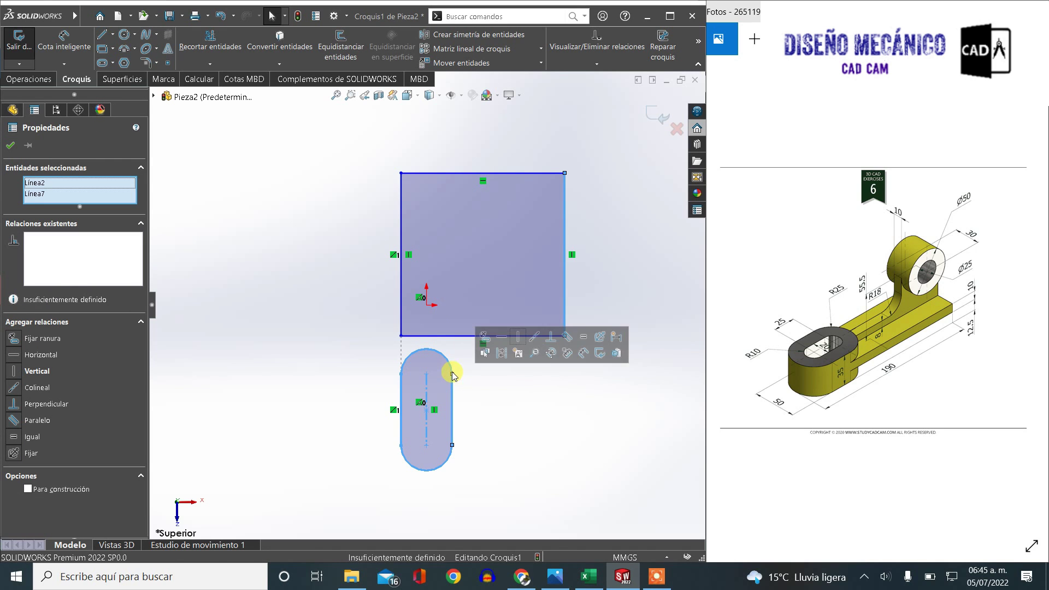
pyautogui.click(535, 339)
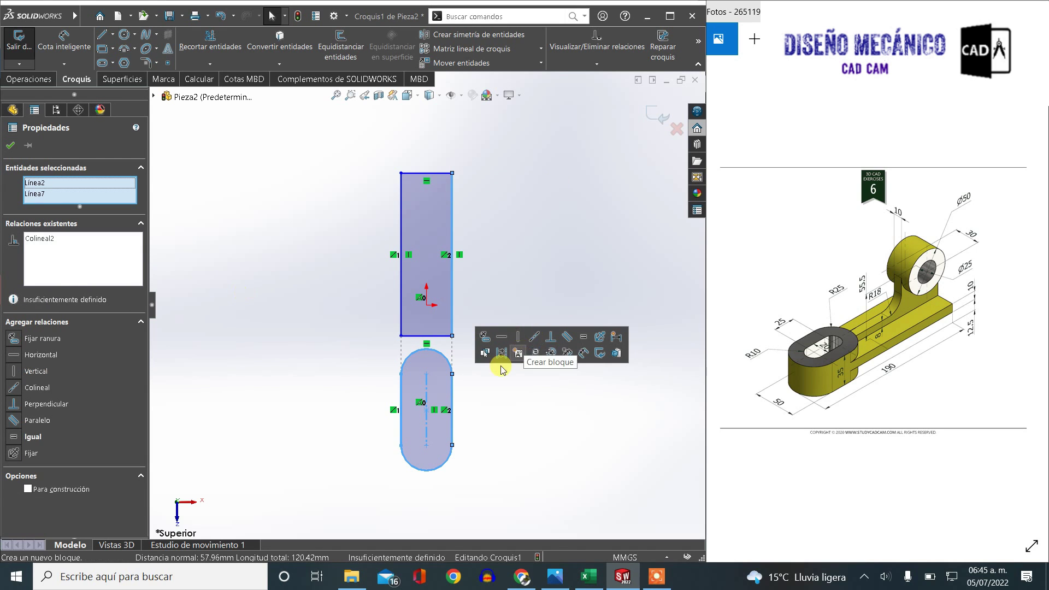
pyautogui.click(11, 143)
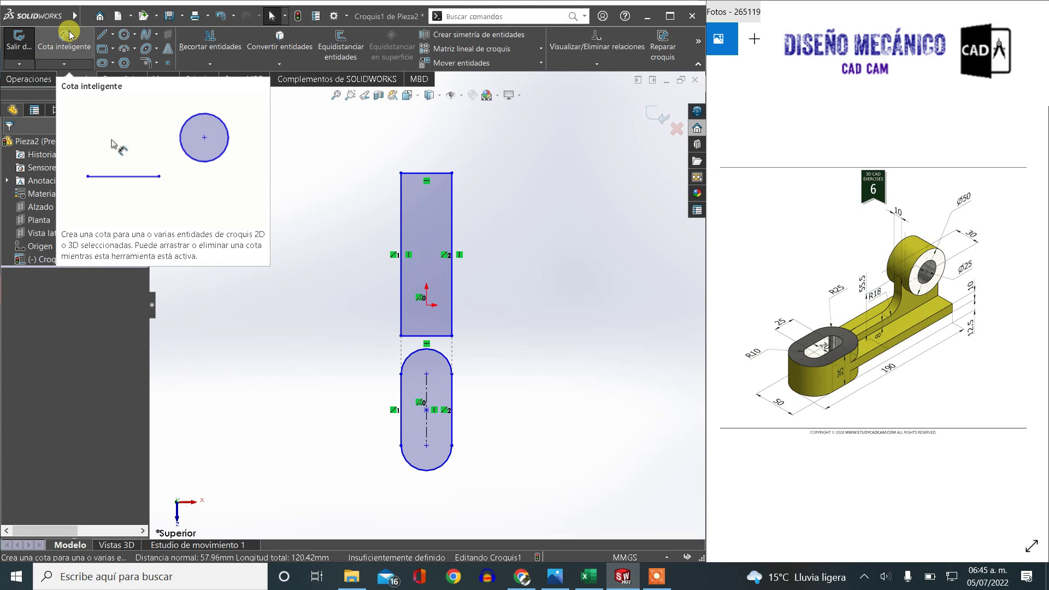
# Dimension the slot's width between its side edges to 50
pyautogui.click(69, 32)
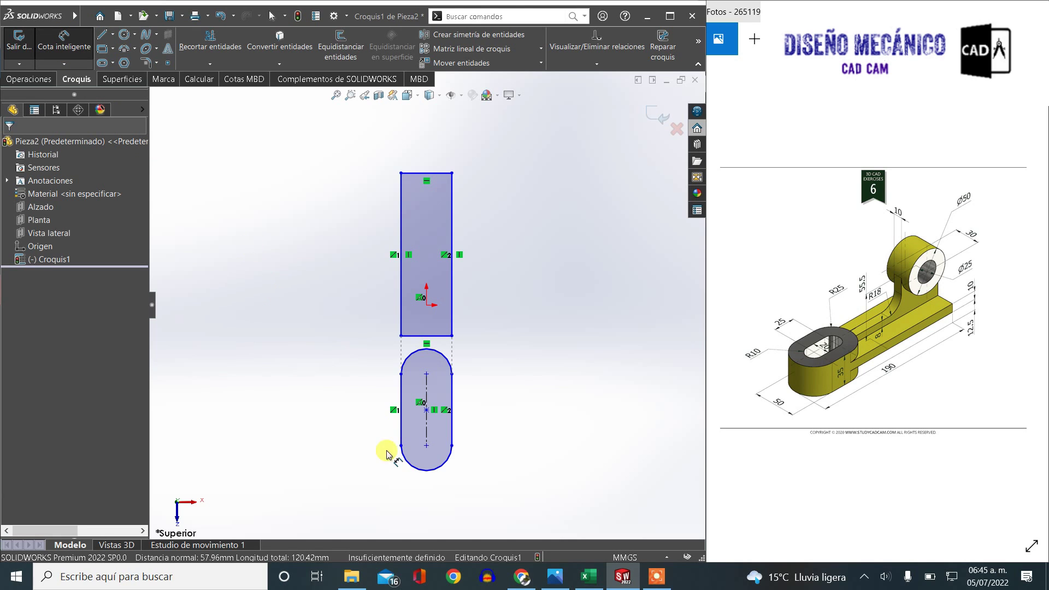
pyautogui.click(452, 437)
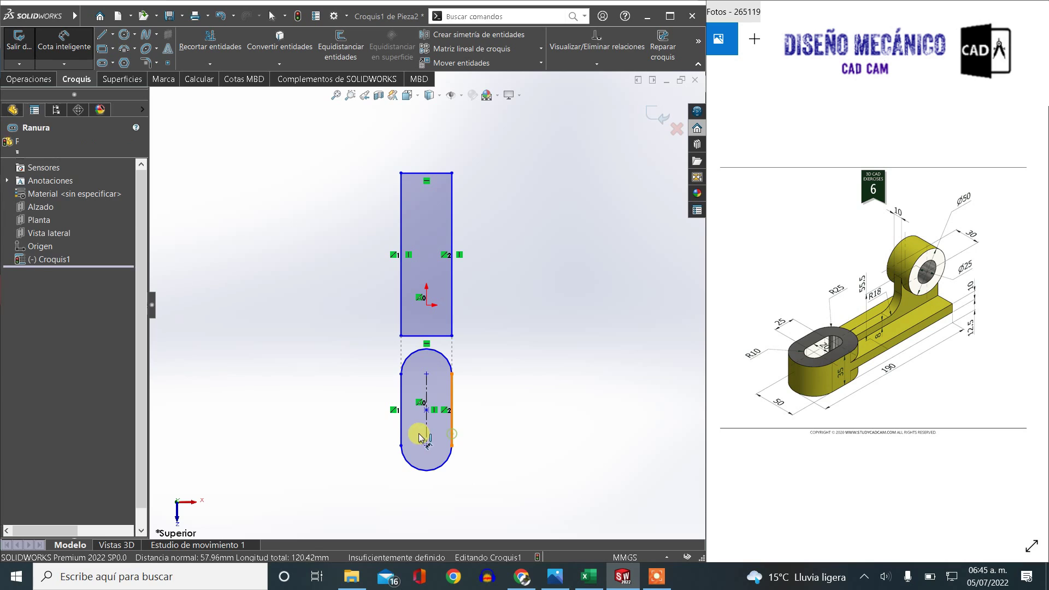
pyautogui.click(402, 431)
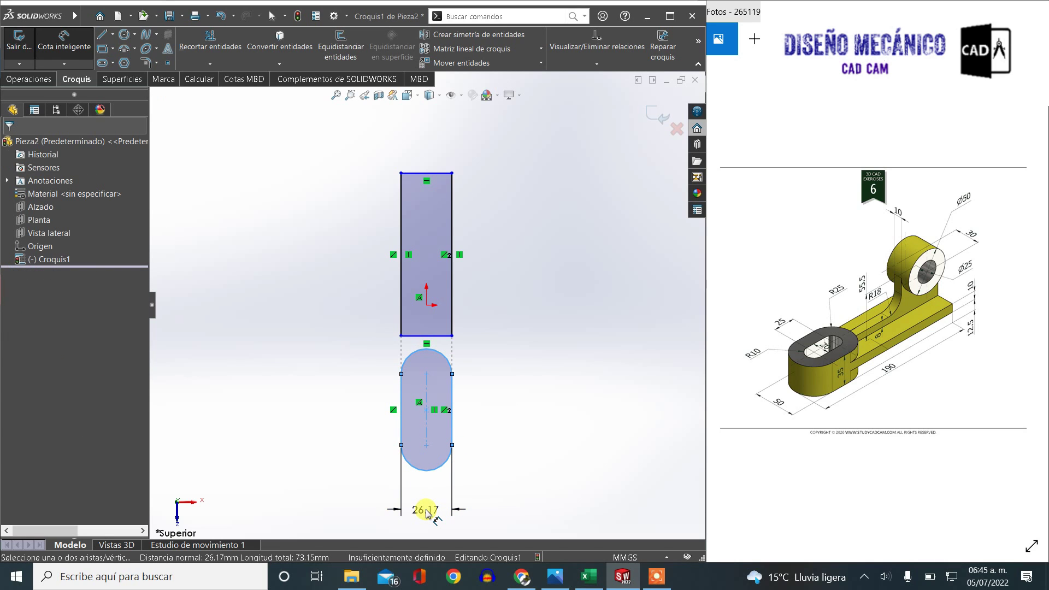
pyautogui.click(426, 513)
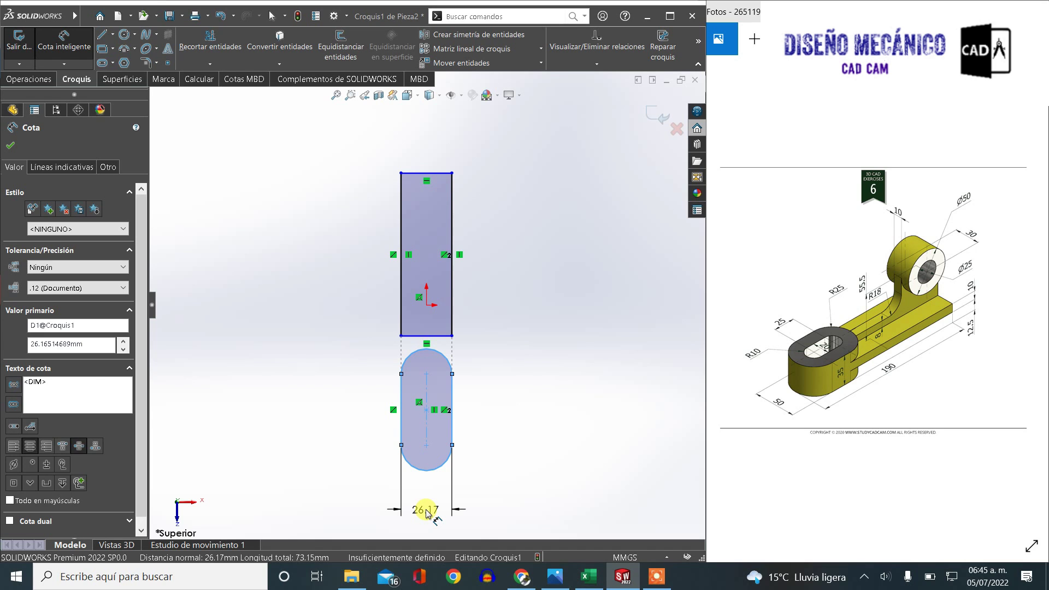
pyautogui.write('50')
pyautogui.press('Return')
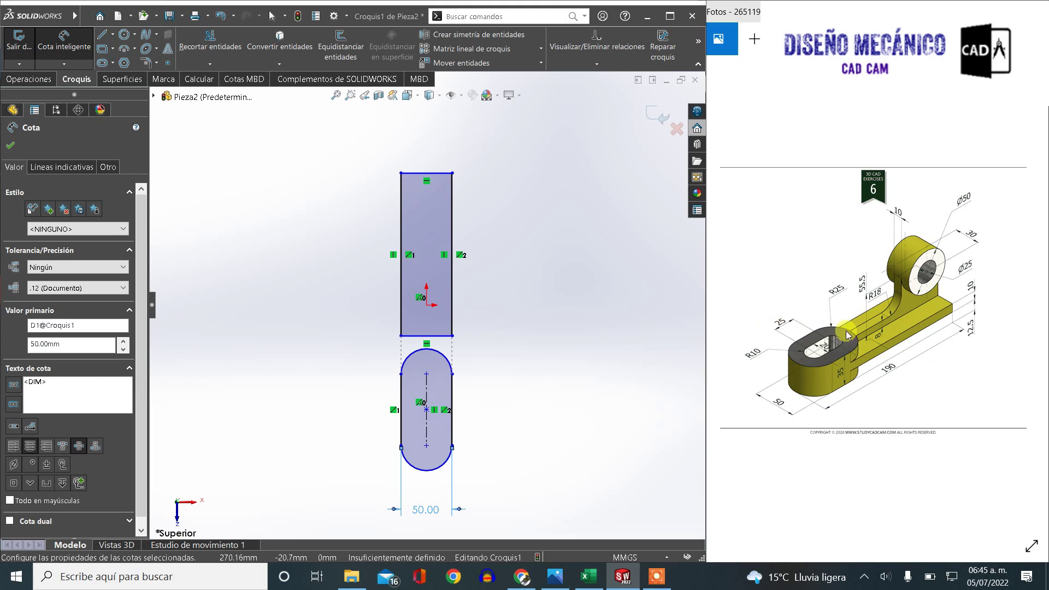
# Dimension rectangle top to slot bottom at 190, then select the rectangle corner and slot end
pyautogui.click(426, 472)
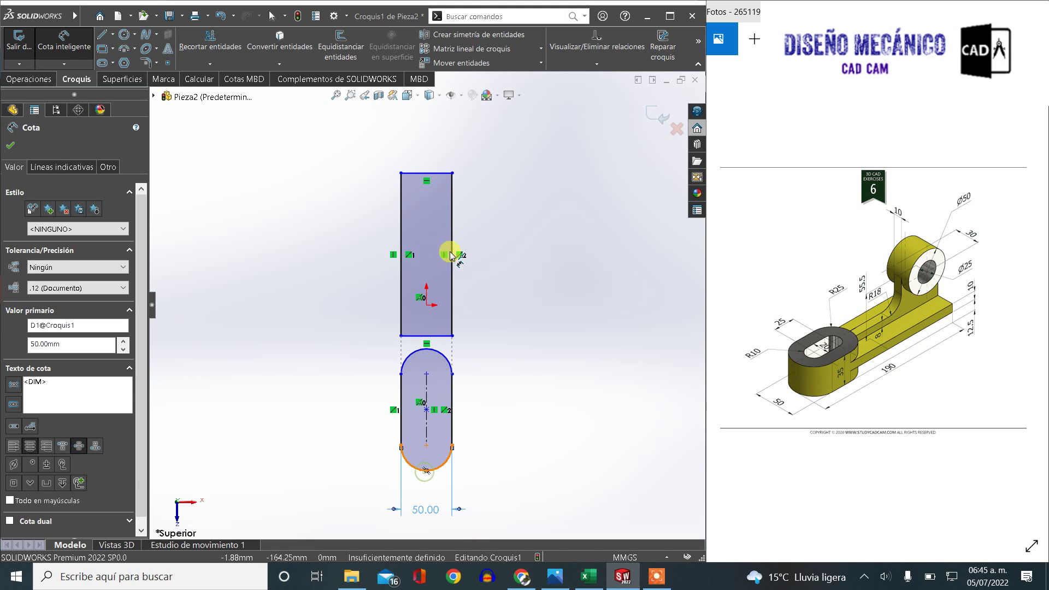
pyautogui.click(440, 179)
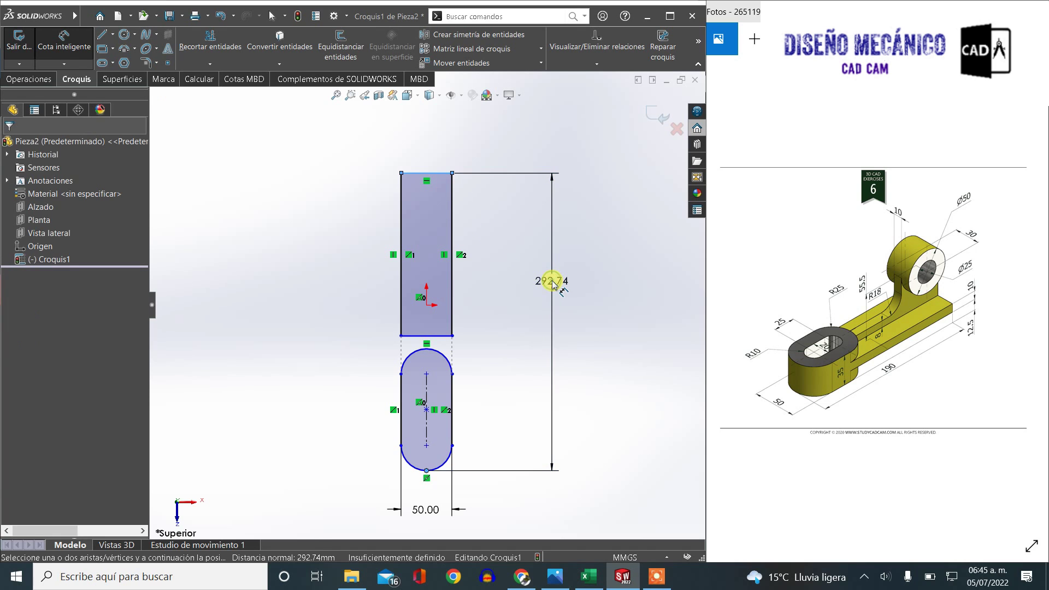
pyautogui.click(554, 283)
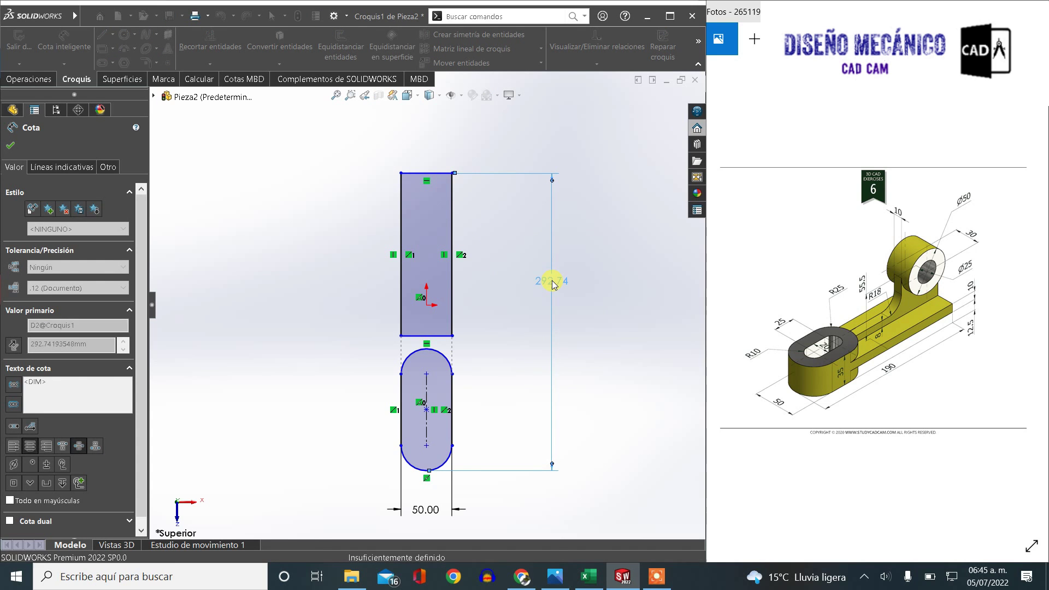
pyautogui.write('190')
pyautogui.press('Return')
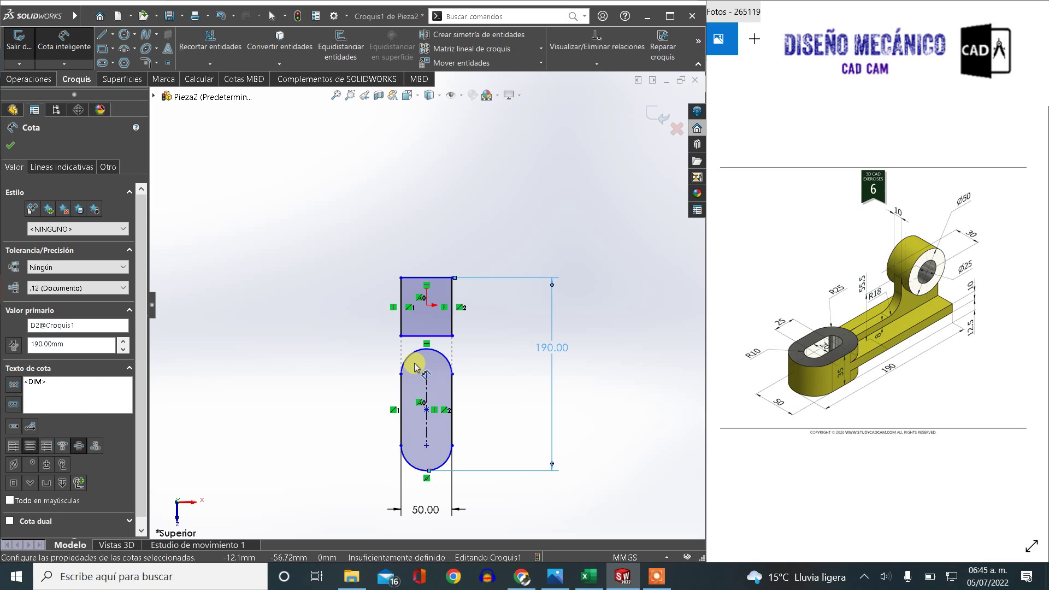
pyautogui.press('Escape')
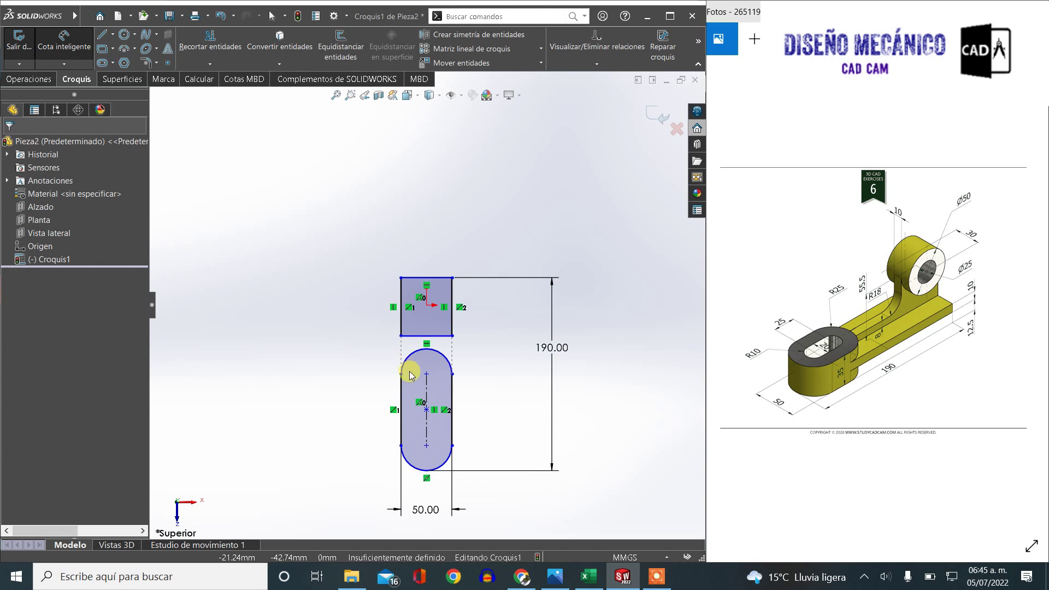
pyautogui.moveTo(464, 371); pyautogui.dragTo(455, 377)
pyautogui.keyDown('ctrl'); pyautogui.click(453, 374); pyautogui.keyUp('ctrl')
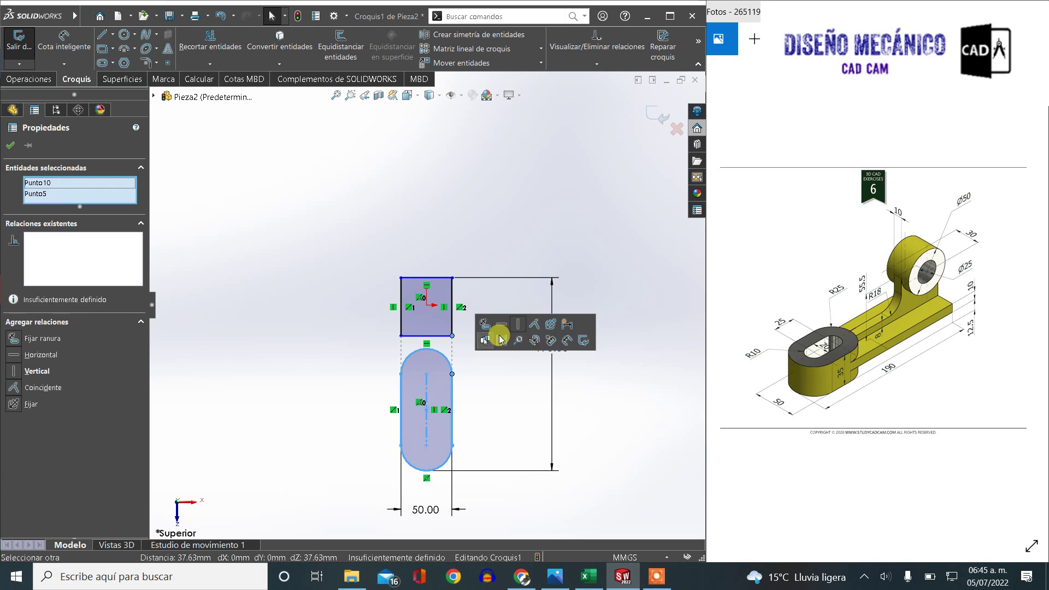
# Make the rectangle corner coincident with the slot end and centre the top edge on the origin
pyautogui.click(533, 327)
pyautogui.click(376, 360)
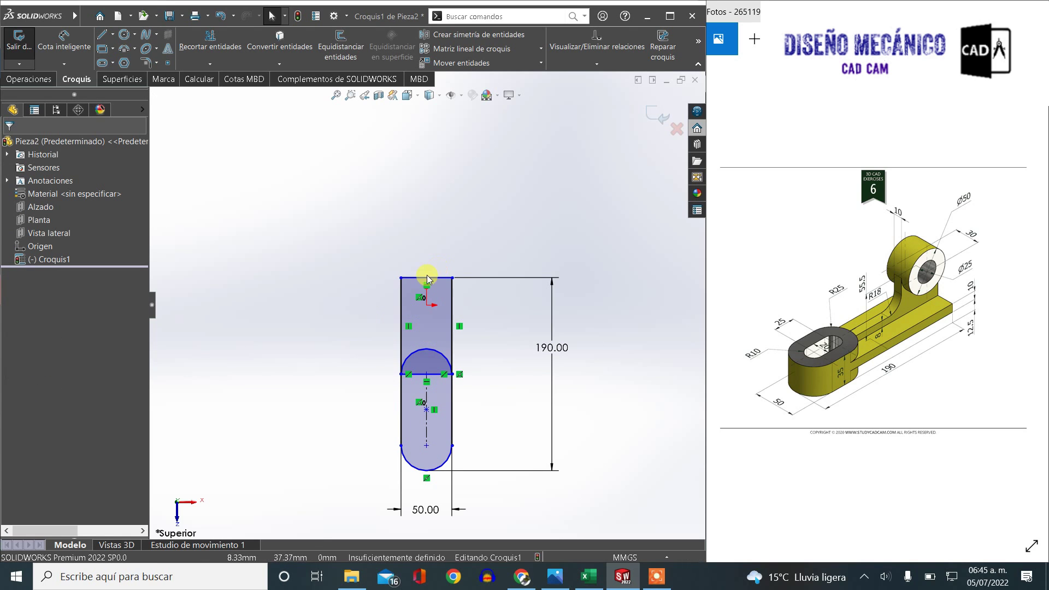
pyautogui.click(427, 307)
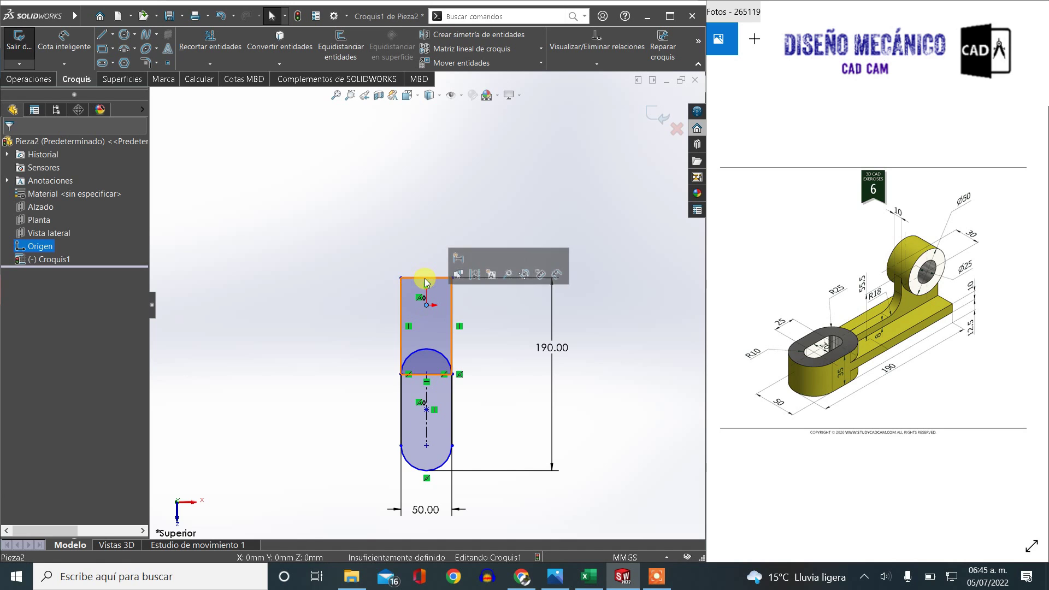
pyautogui.keyDown('ctrl'); pyautogui.click(430, 284); pyautogui.keyUp('ctrl')
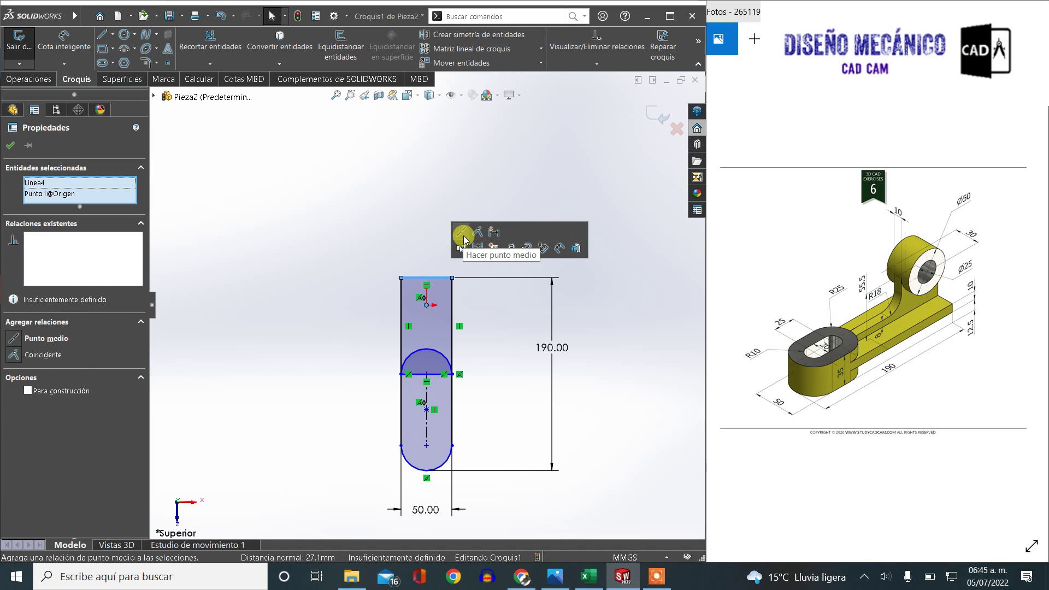
pyautogui.click(477, 233)
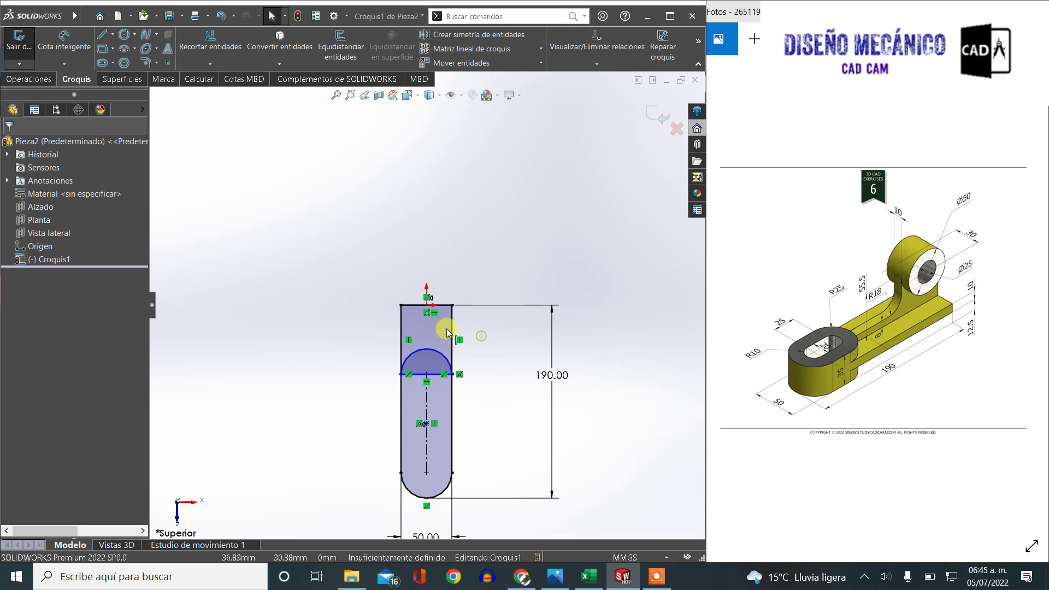
pyautogui.scroll(-3, 435, 307)
pyautogui.scroll(3, 435, 307)
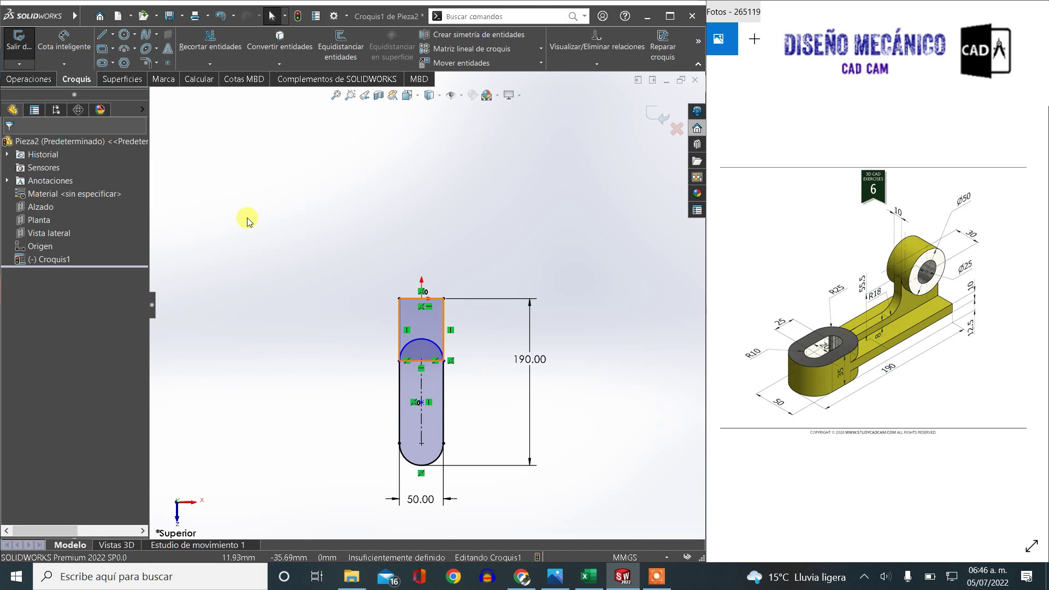
# Dimension the slot centreline to 25, fully defining the sketch
pyautogui.click(82, 50)
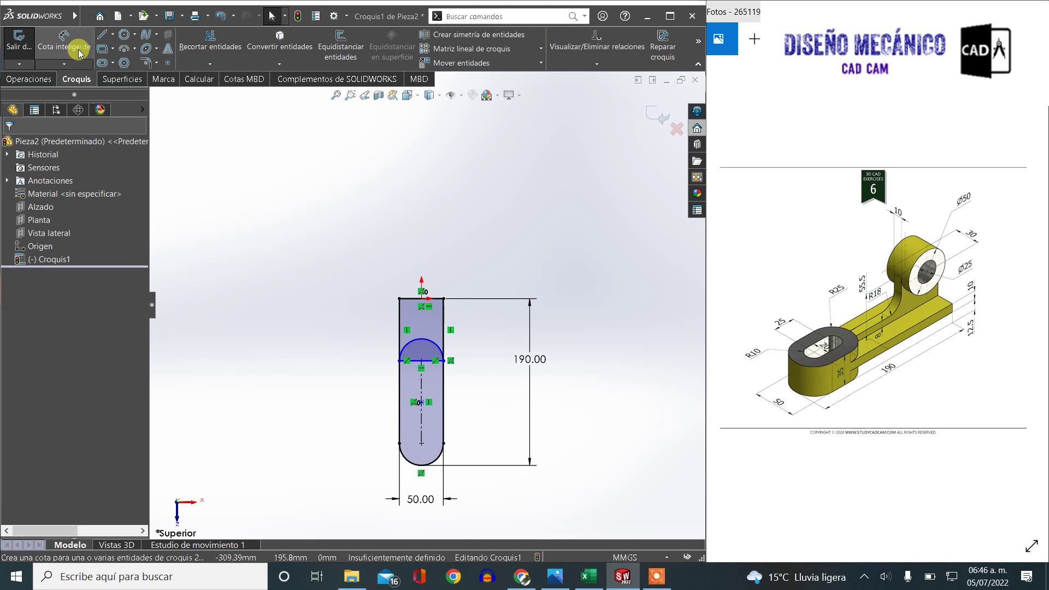
pyautogui.click(421, 425)
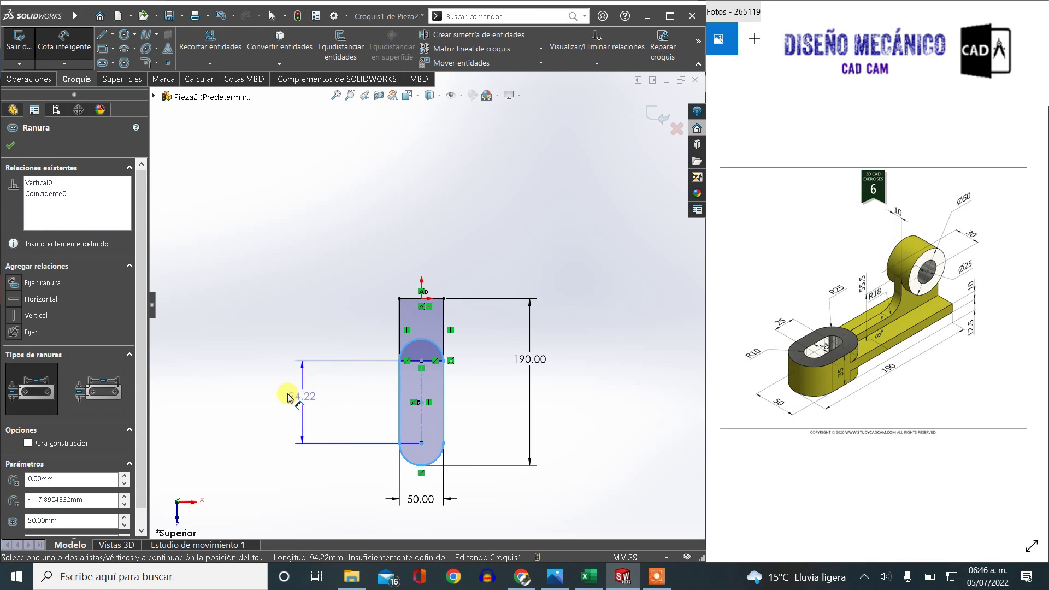
pyautogui.click(279, 394)
pyautogui.write('25')
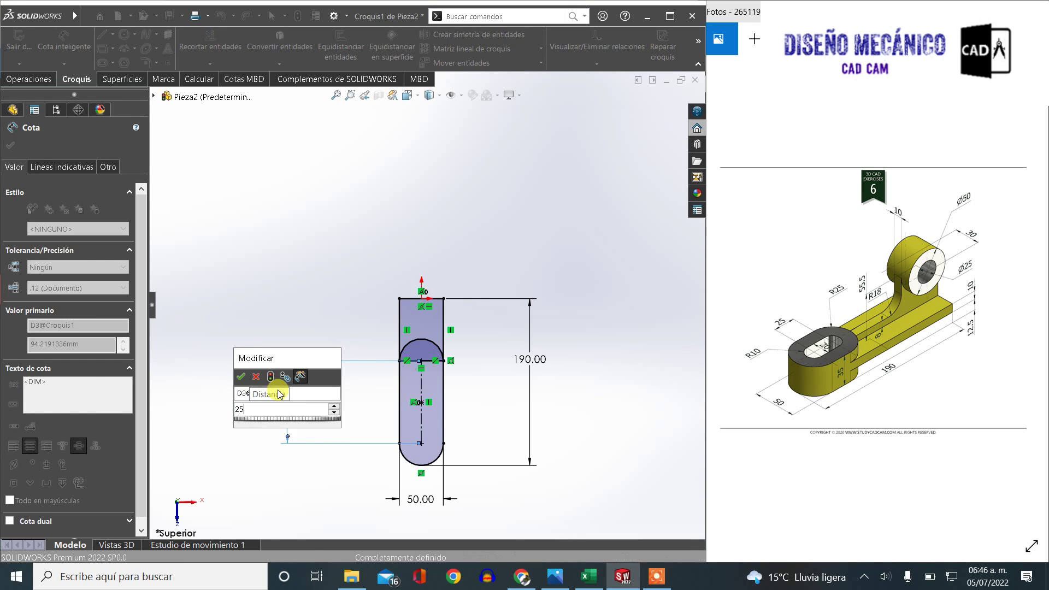
pyautogui.press('Return')
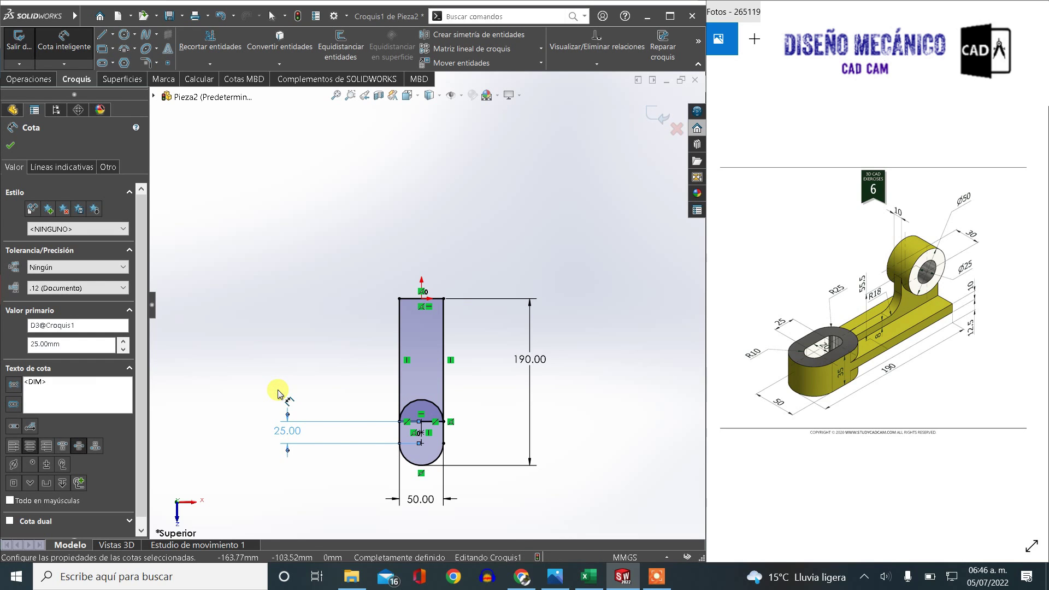
pyautogui.scroll(-3, 459, 418)
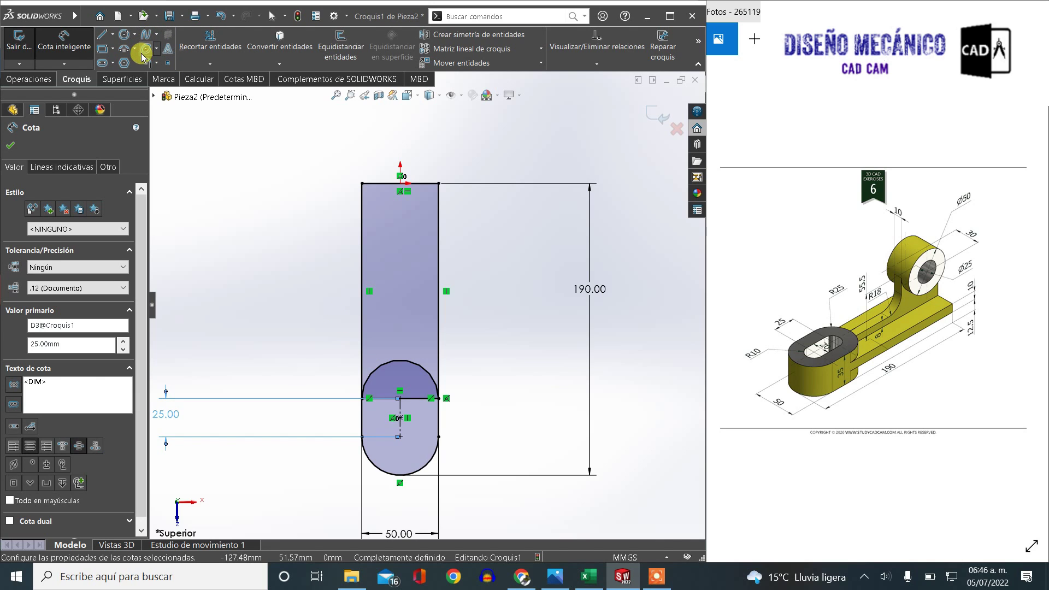
pyautogui.click(112, 62)
# Draw a second straight slot on the 25 mm centreline inside the outer slot
pyautogui.click(132, 78)
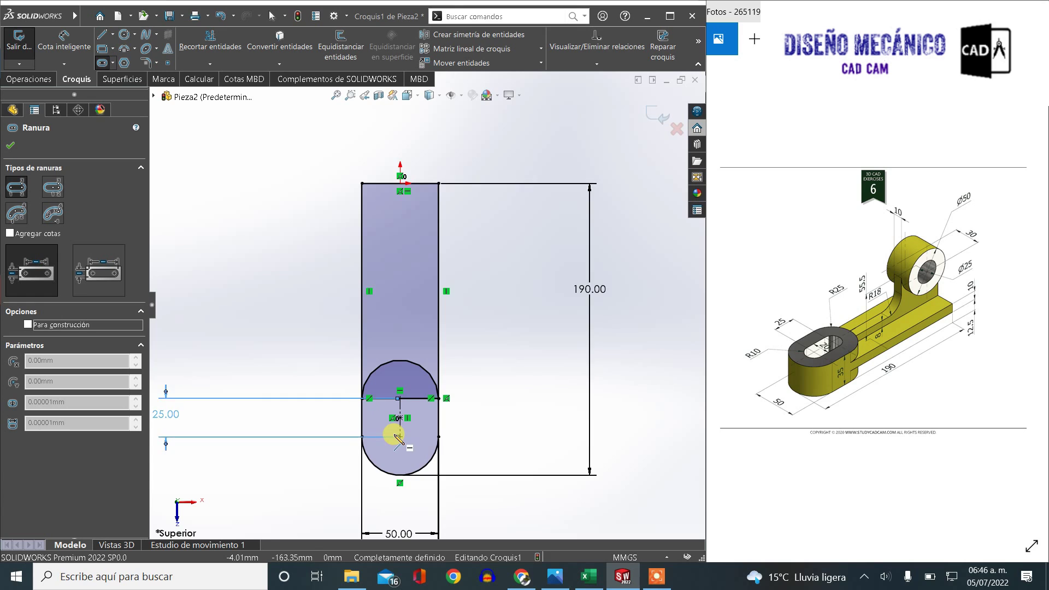
pyautogui.scroll(-2, 400, 434)
pyautogui.scroll(-2, 402, 435)
pyautogui.scroll(-1, 403, 417)
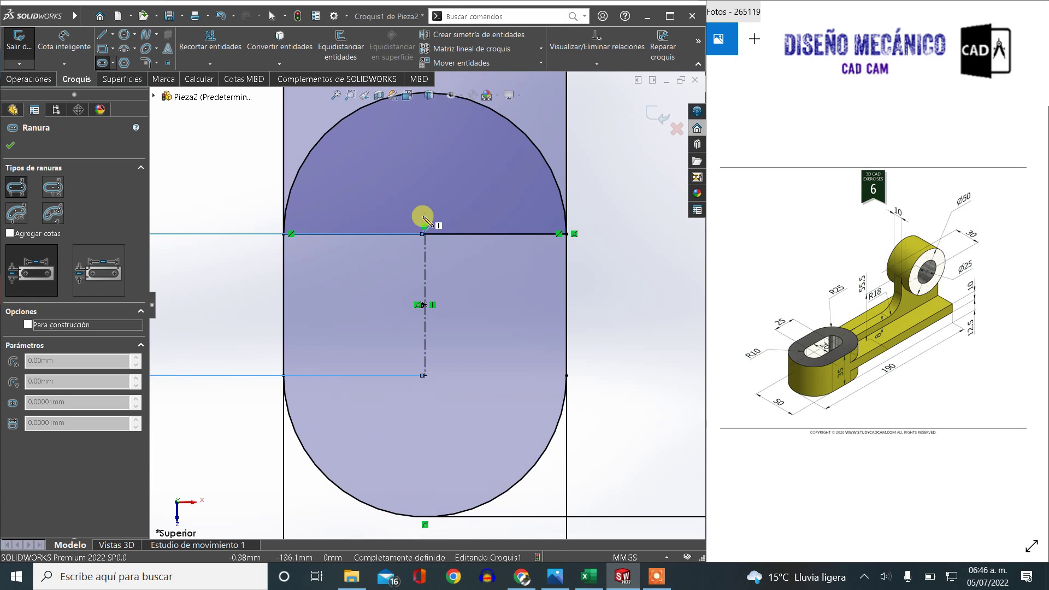
pyautogui.click(425, 234)
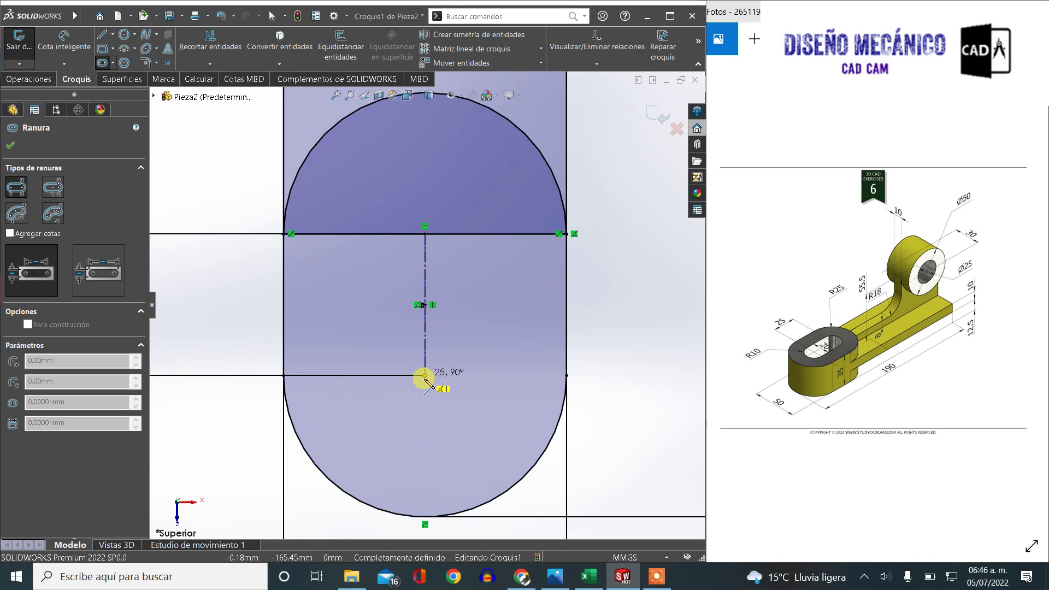
pyautogui.click(425, 376)
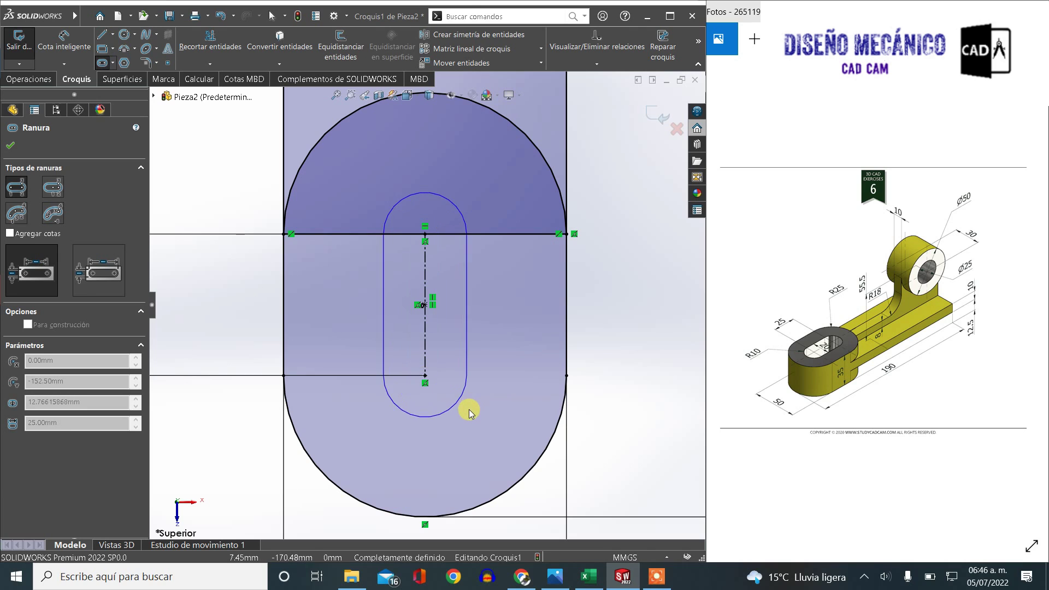
pyautogui.click(471, 411)
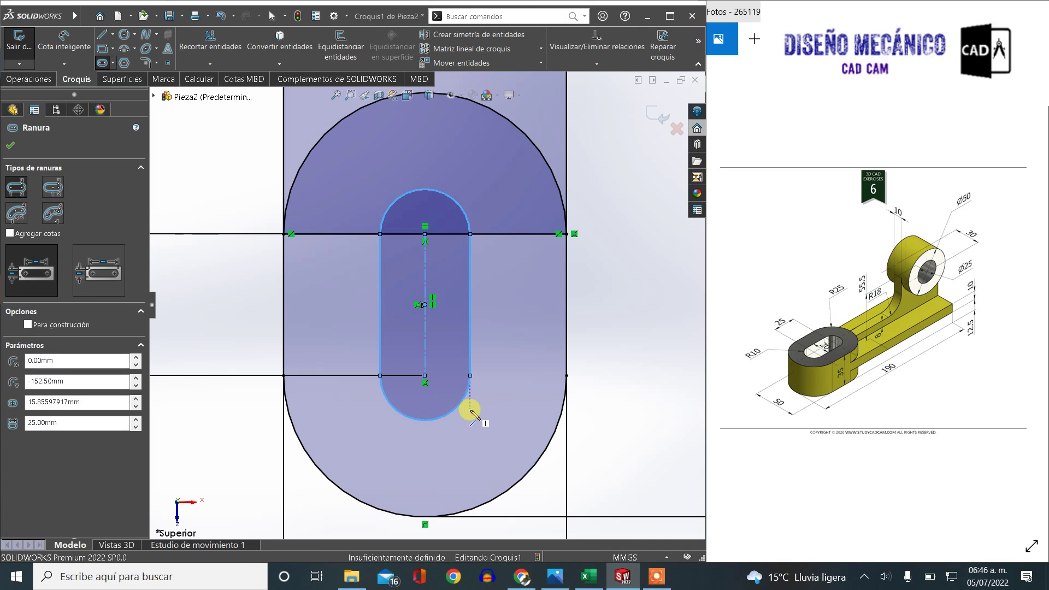
# Dimension the inner slot's end arc to R10
pyautogui.click(63, 40)
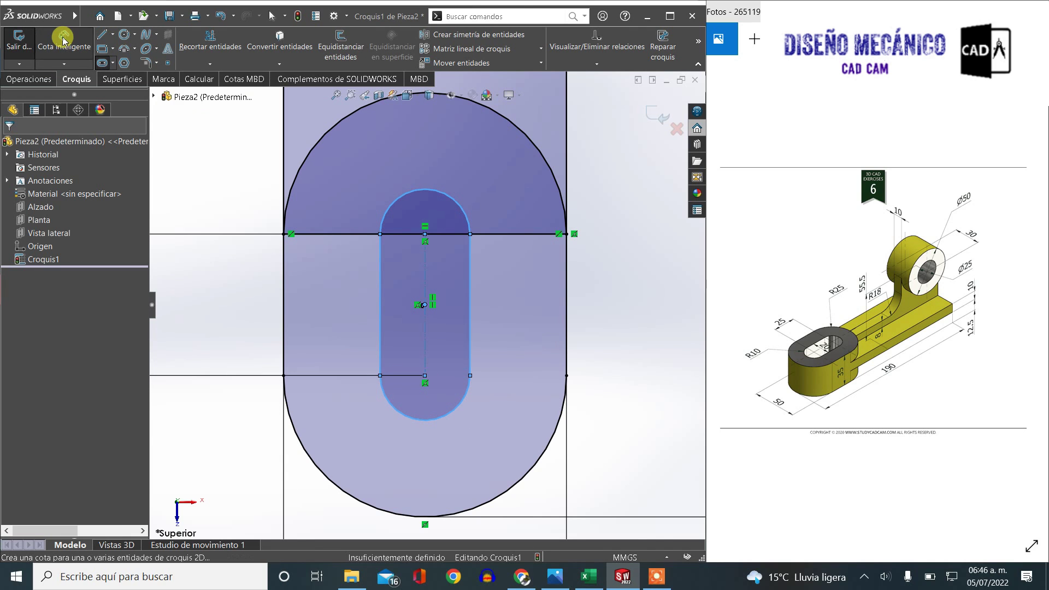
pyautogui.click(438, 422)
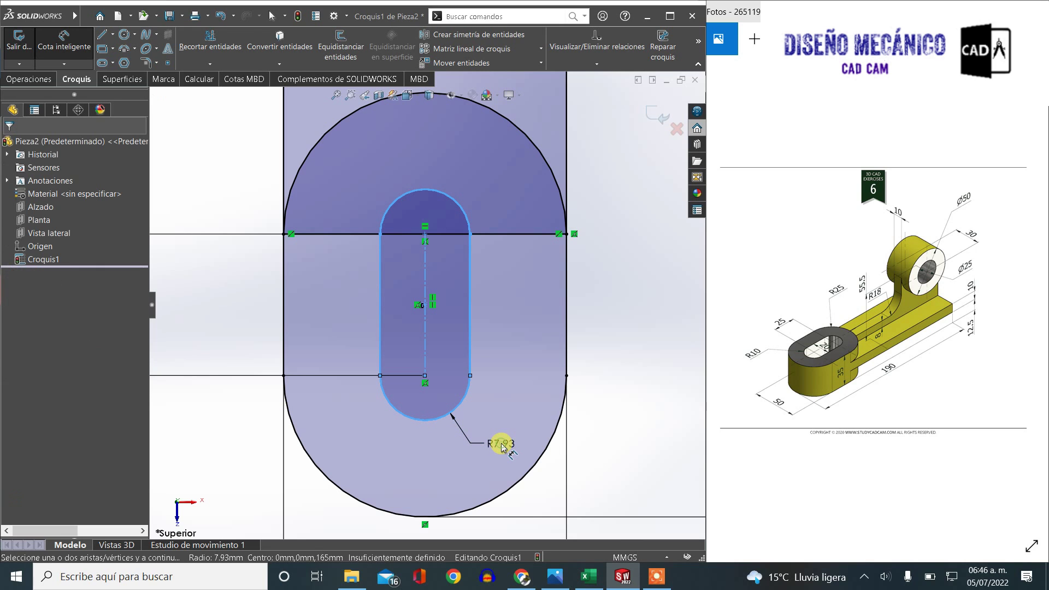
pyautogui.click(501, 445)
pyautogui.press('Return')
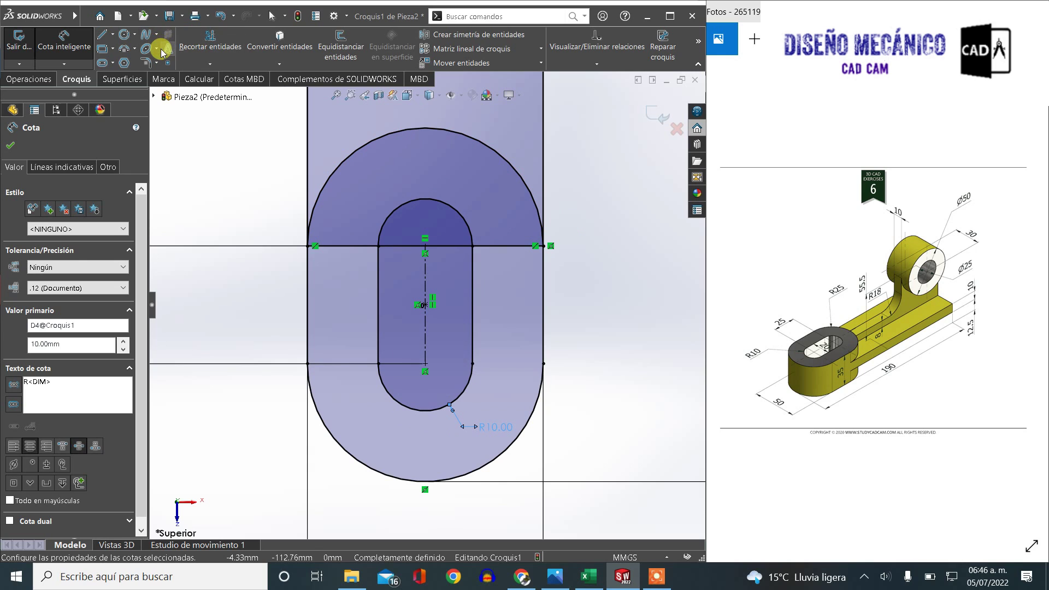
# Trim away the three rectangle bottom-edge segments crossing the oblong and slots
pyautogui.click(209, 41)
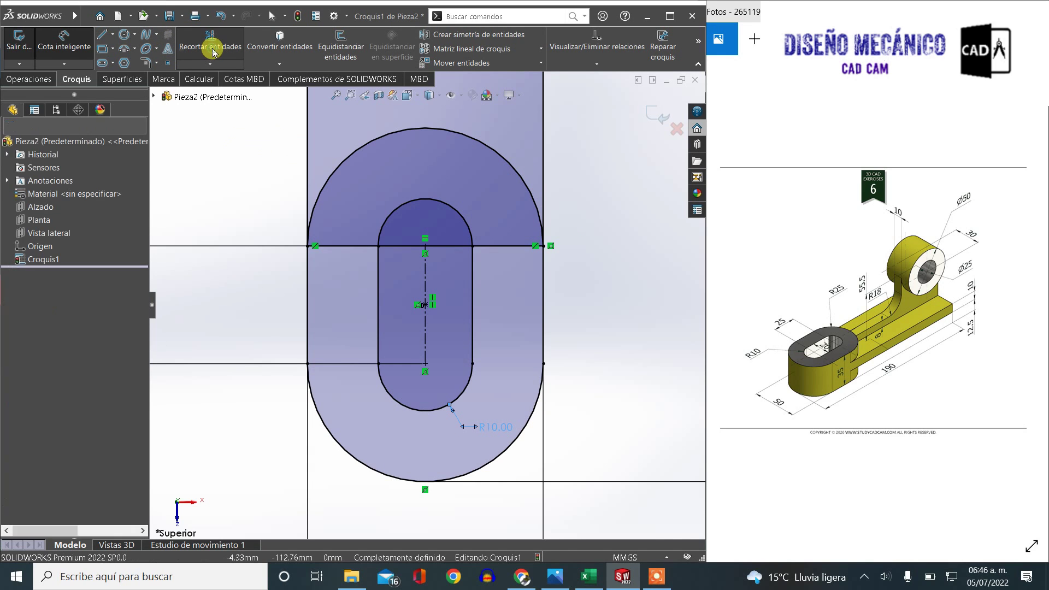
pyautogui.scroll(-2, 381, 219)
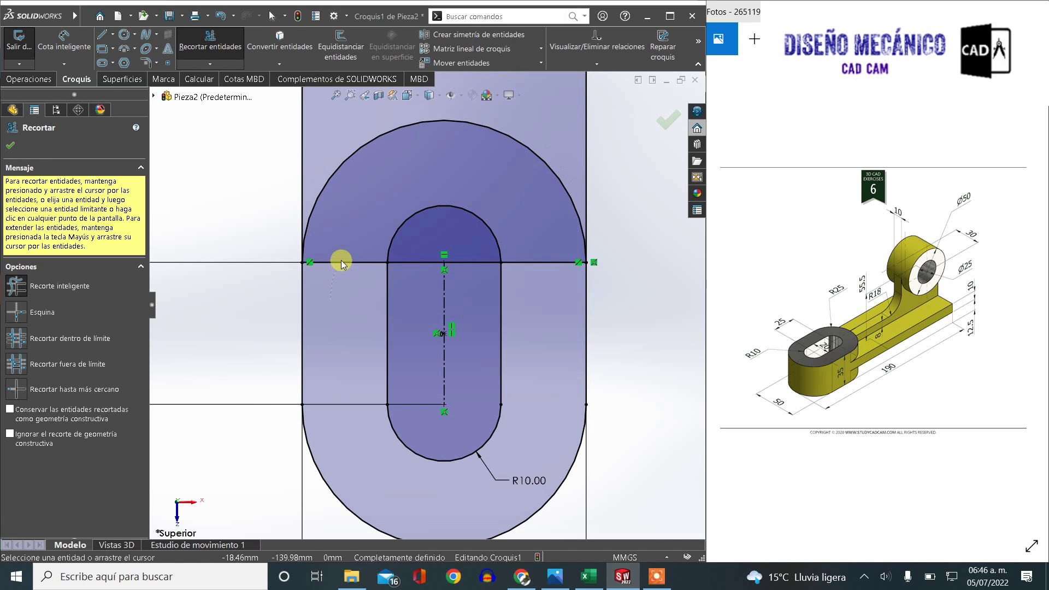
pyautogui.moveTo(330, 298); pyautogui.dragTo(341, 260)
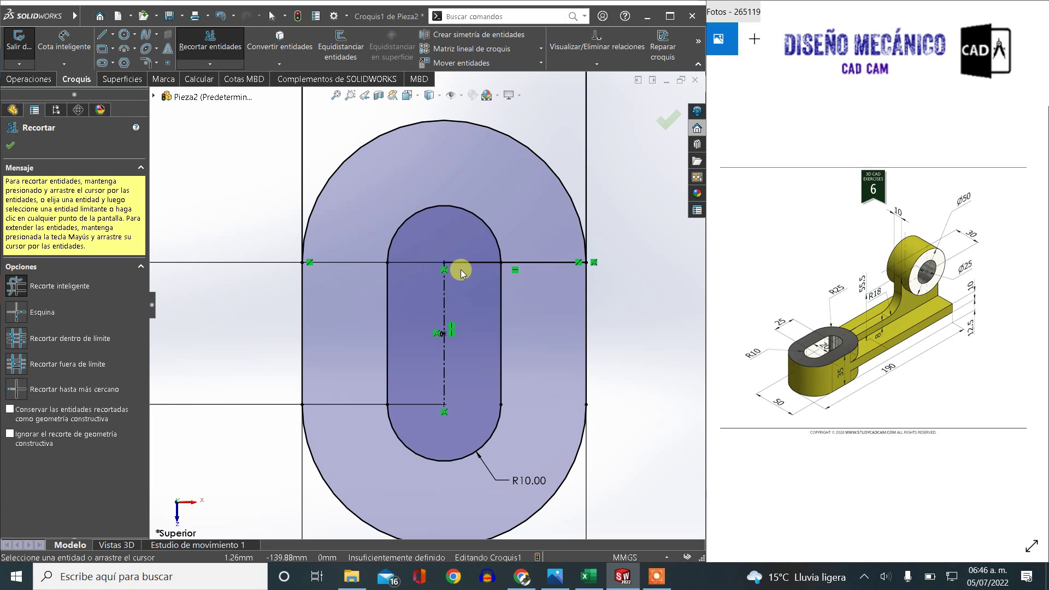
pyautogui.moveTo(470, 269); pyautogui.dragTo(469, 256)
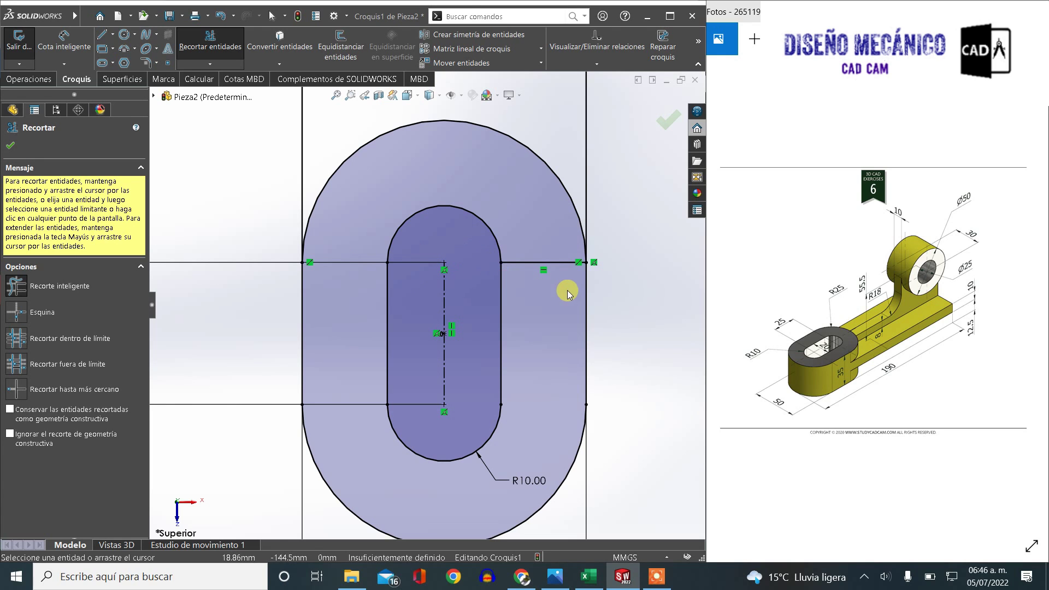
pyautogui.moveTo(564, 290); pyautogui.dragTo(558, 246)
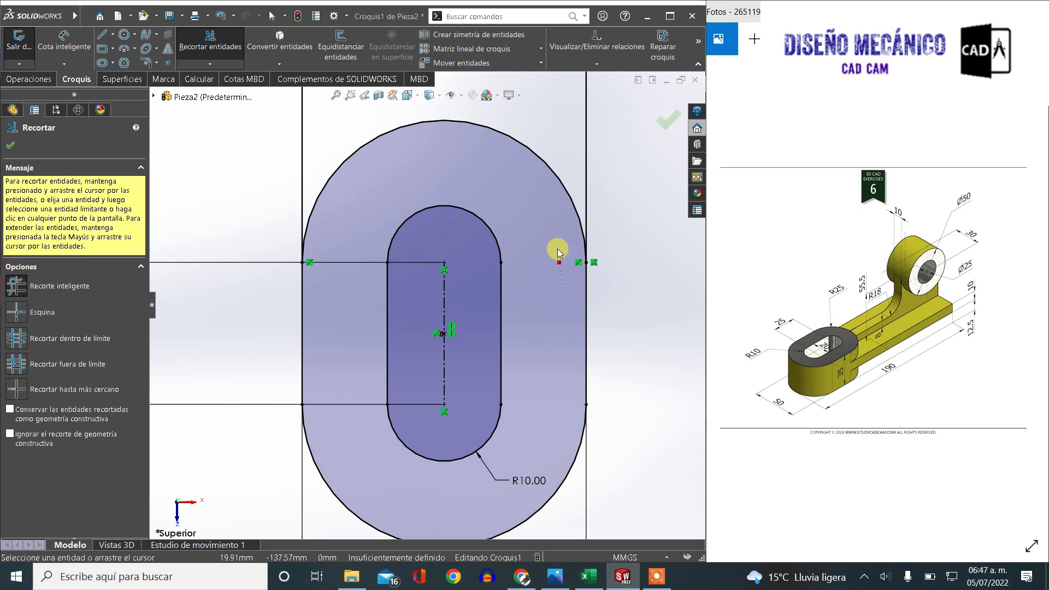
pyautogui.click(11, 143)
pyautogui.press('f')
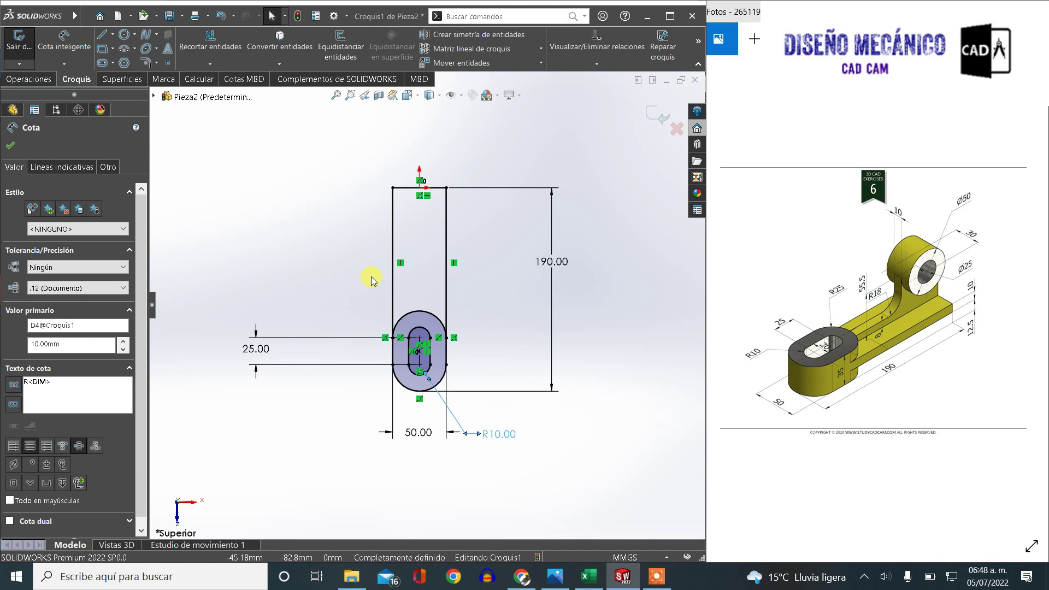
# Extrude the ring region around the slot as a 35 mm mid-plane boss
pyautogui.click(46, 80)
pyautogui.click(29, 37)
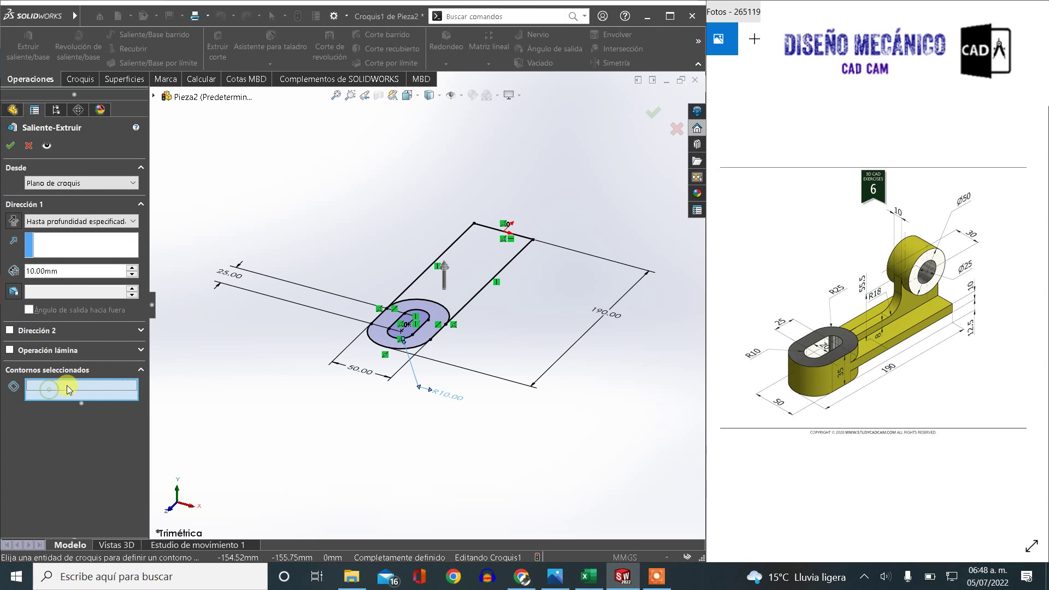
pyautogui.scroll(-2, 396, 322)
pyautogui.scroll(-2, 392, 344)
pyautogui.scroll(-2, 391, 341)
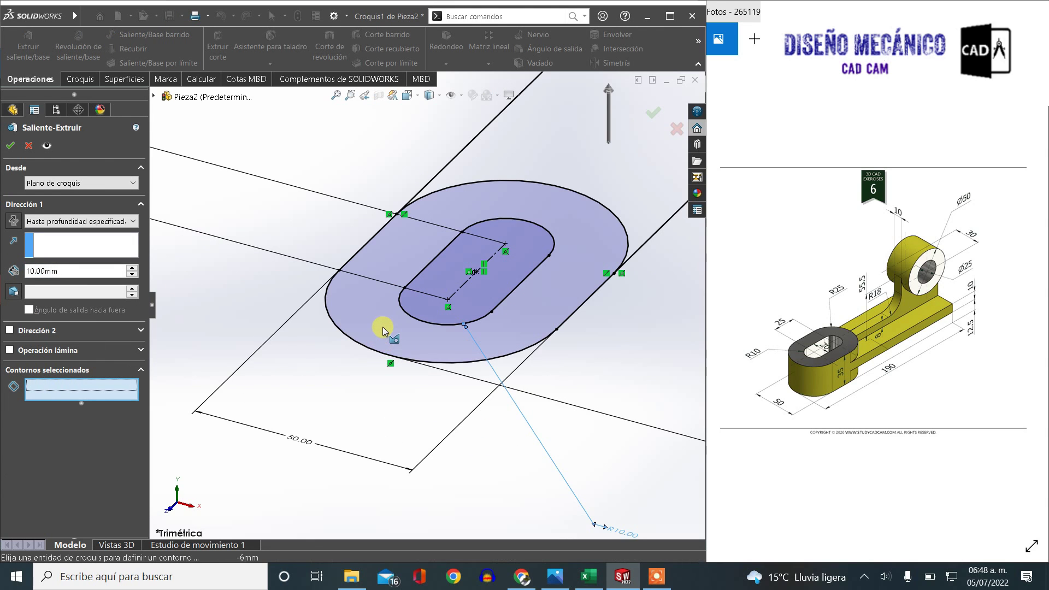
pyautogui.click(381, 326)
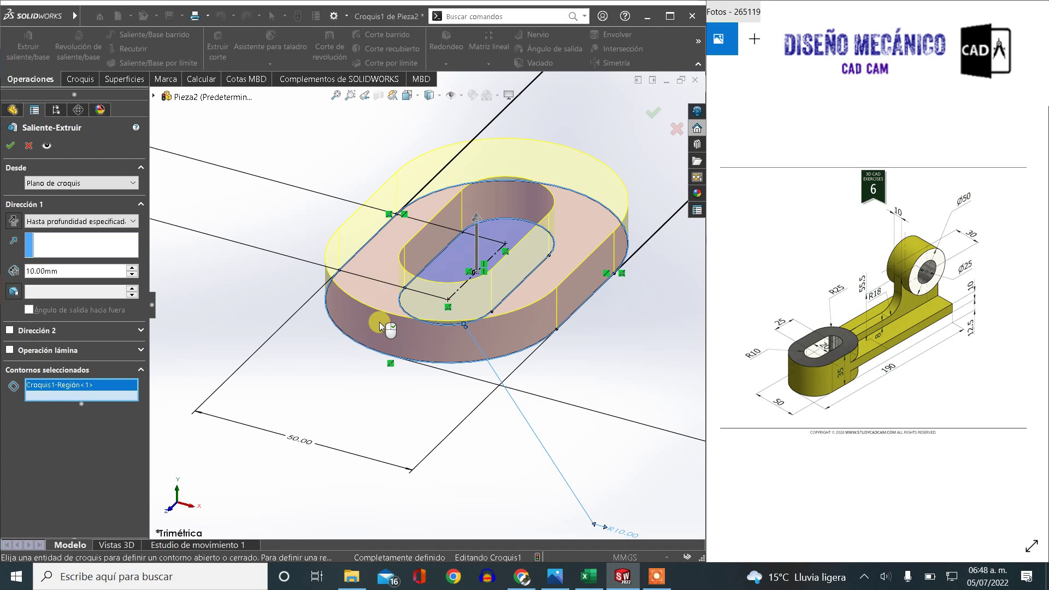
pyautogui.moveTo(64, 271); pyautogui.dragTo(30, 271)
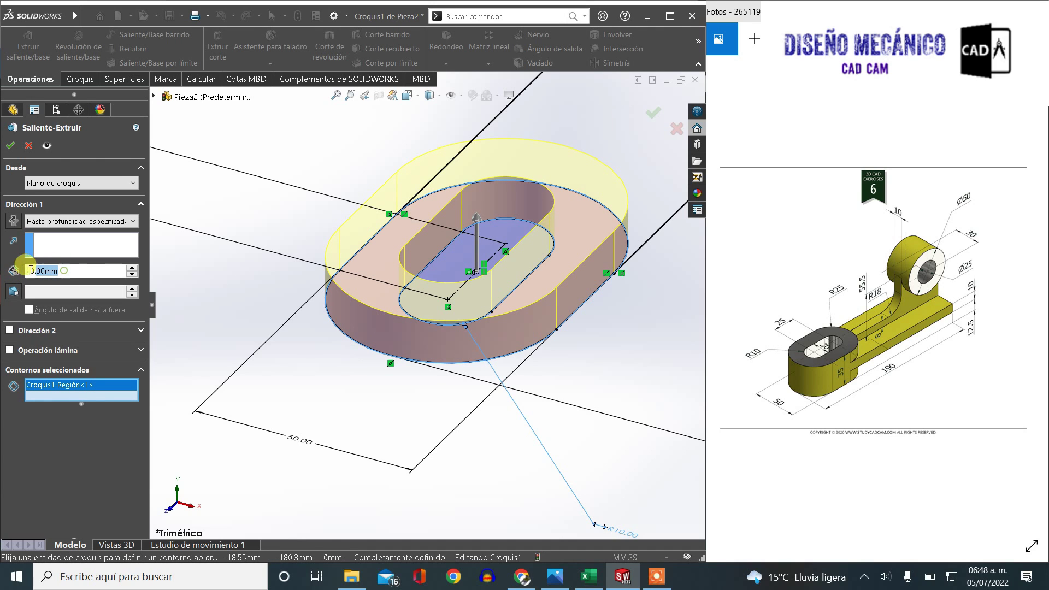
pyautogui.write('35')
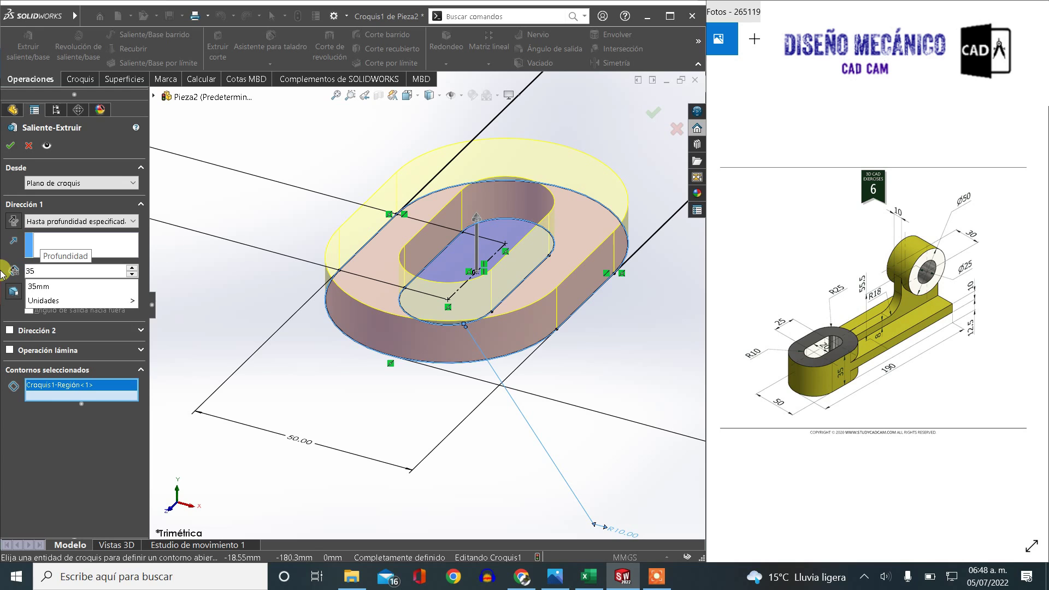
pyautogui.click(70, 463)
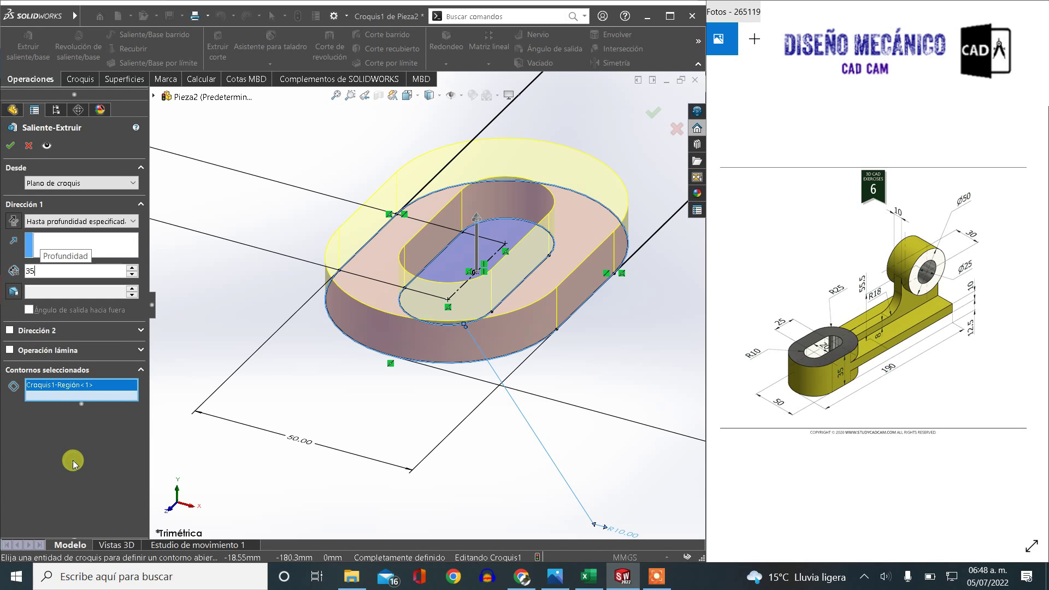
pyautogui.click(48, 218)
pyautogui.click(106, 276)
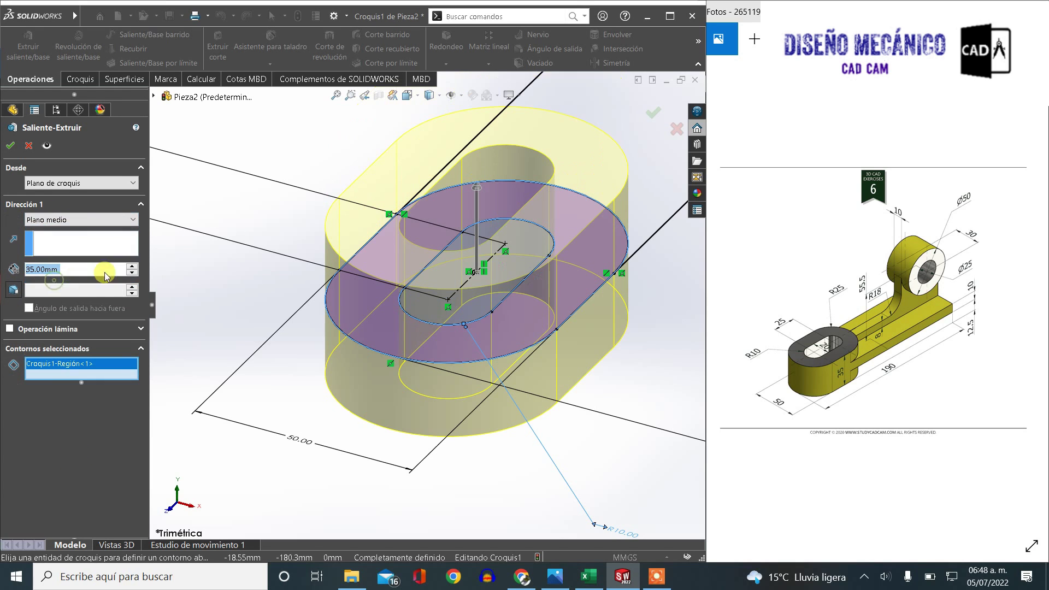
pyautogui.click(10, 145)
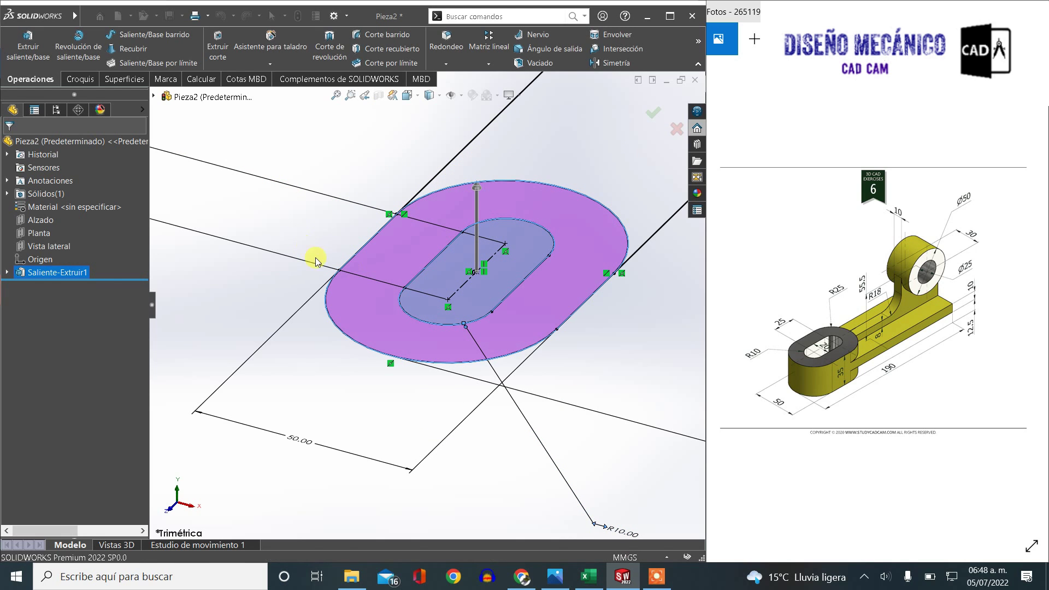
# Extrude the long rectangle region of Croquis1 as a 10 mm mid-plane arm
pyautogui.click(7, 273)
pyautogui.click(39, 286)
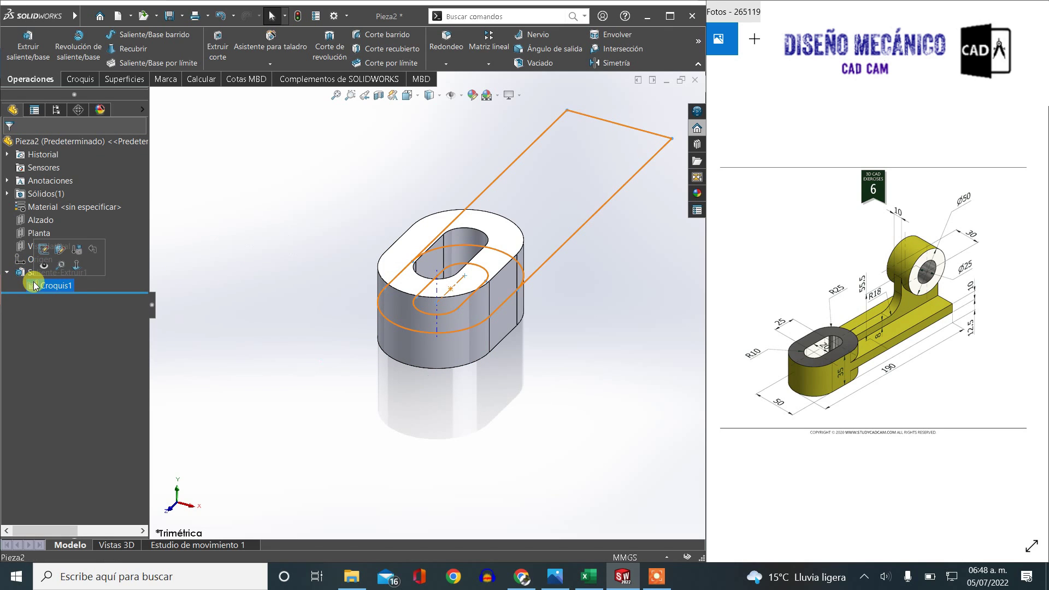
pyautogui.click(28, 49)
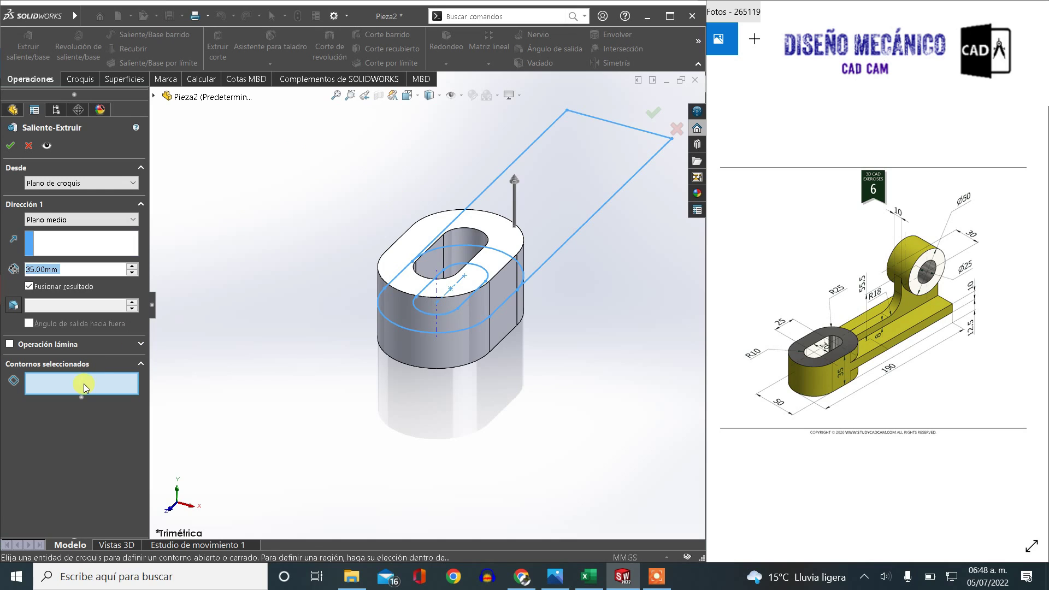
pyautogui.click(85, 386)
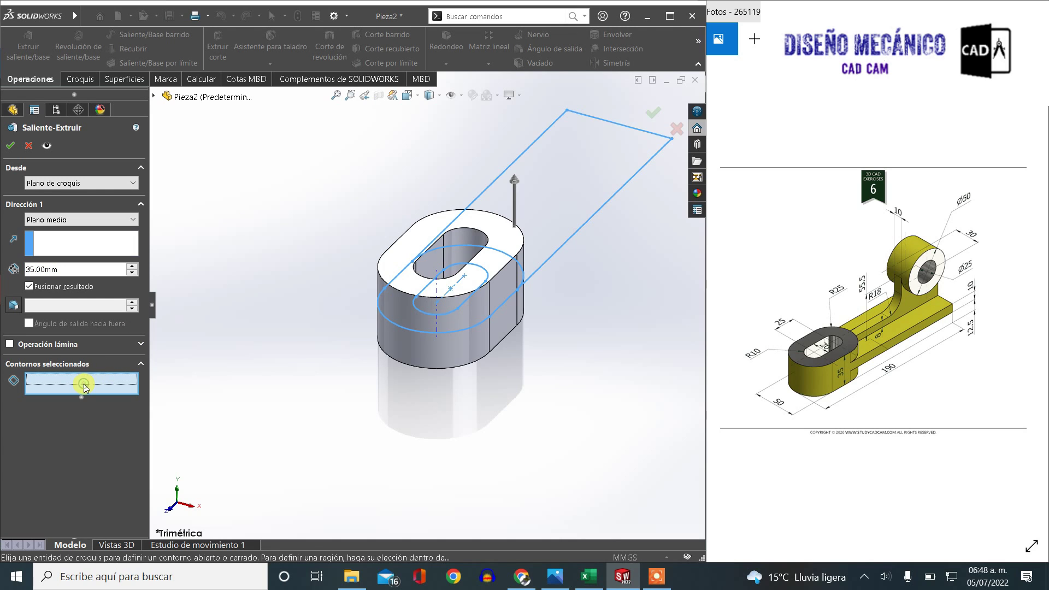
pyautogui.click(580, 180)
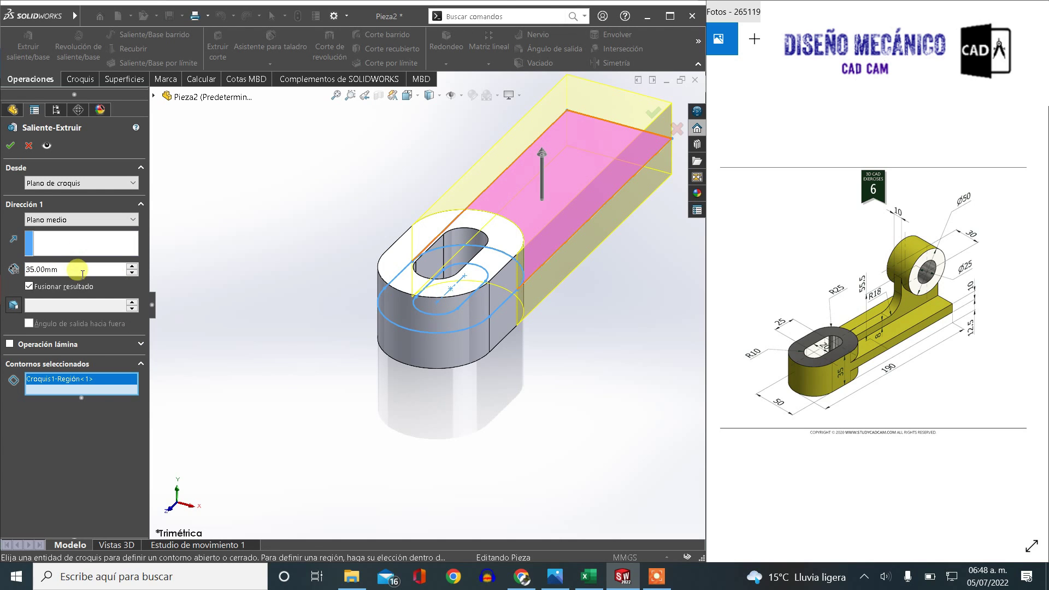
pyautogui.doubleClick(81, 269)
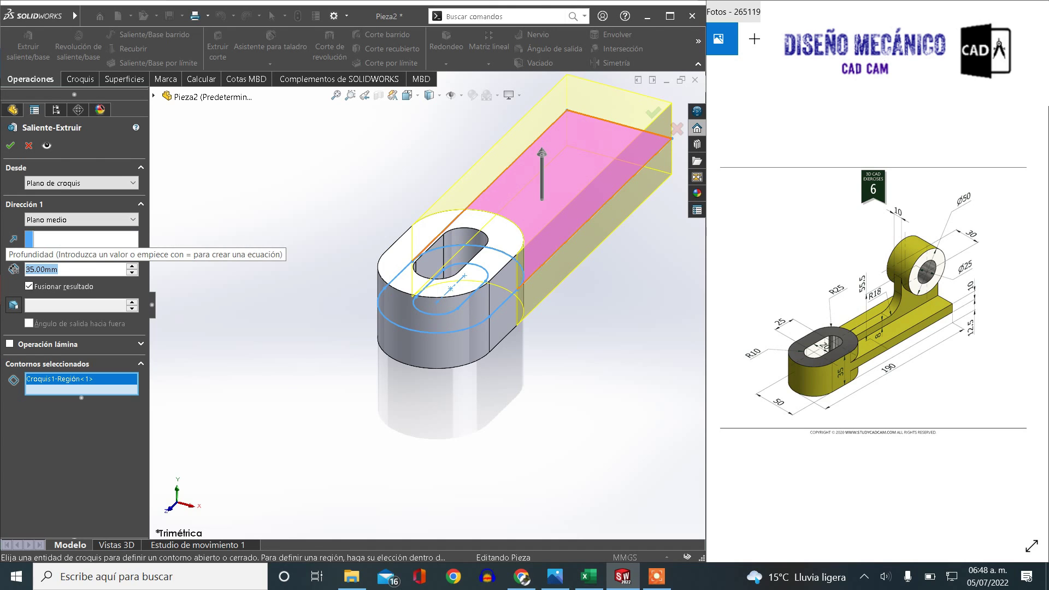
pyautogui.write('10')
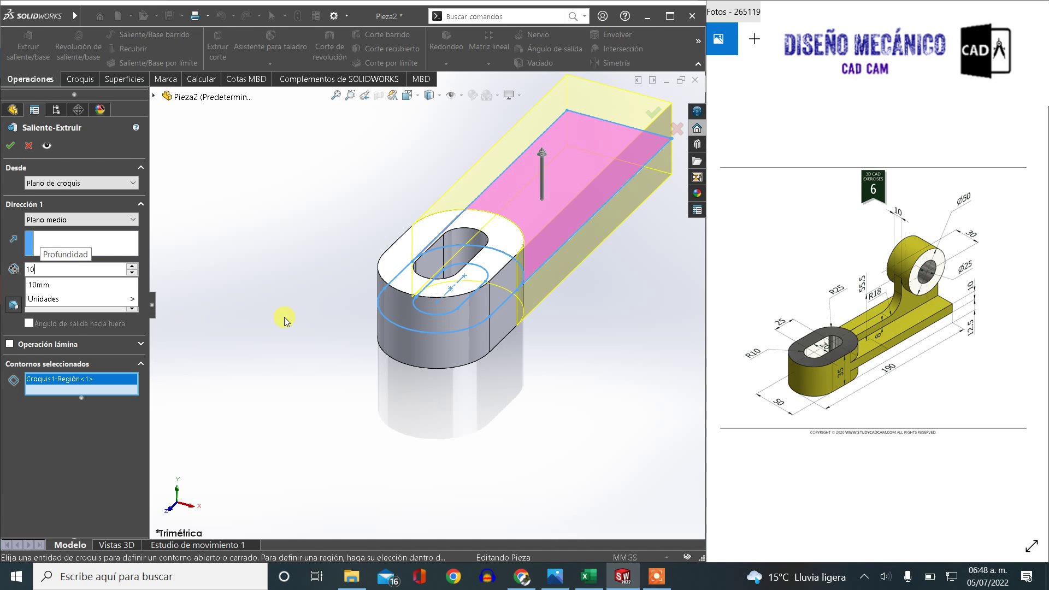
pyautogui.press('Return')
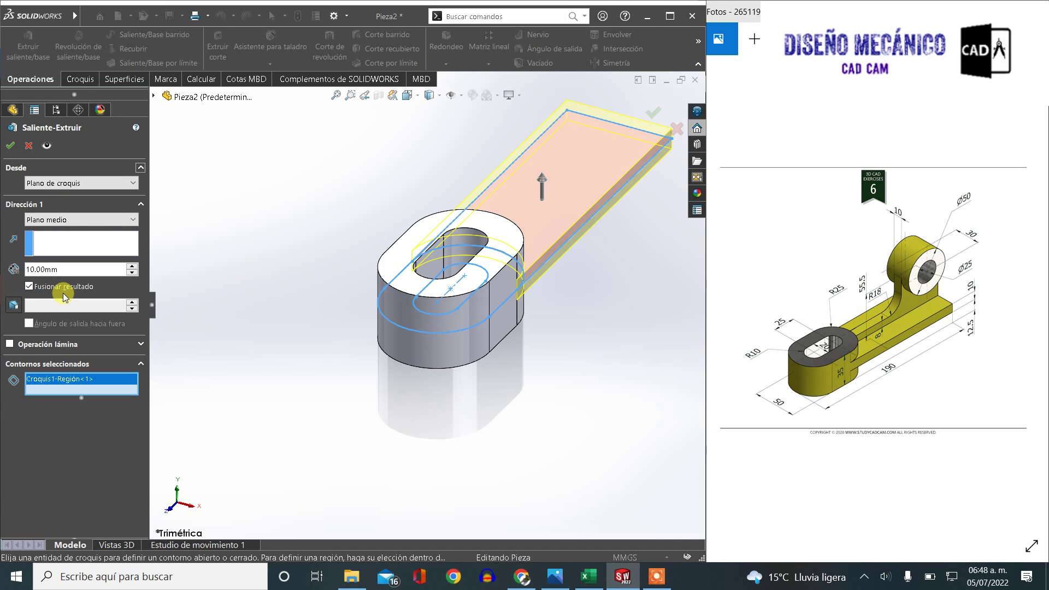
pyautogui.click(10, 146)
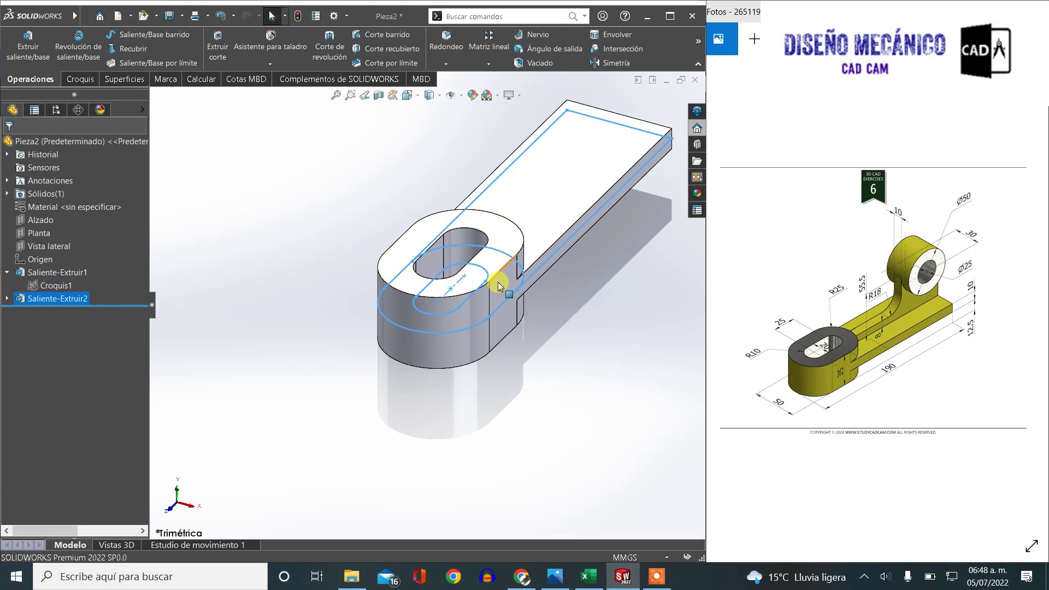
# Start a new sketch on the Vista lateral plane
pyautogui.click(483, 407)
pyautogui.moveTo(468, 347); pyautogui.dragTo(449, 342, button='middle')
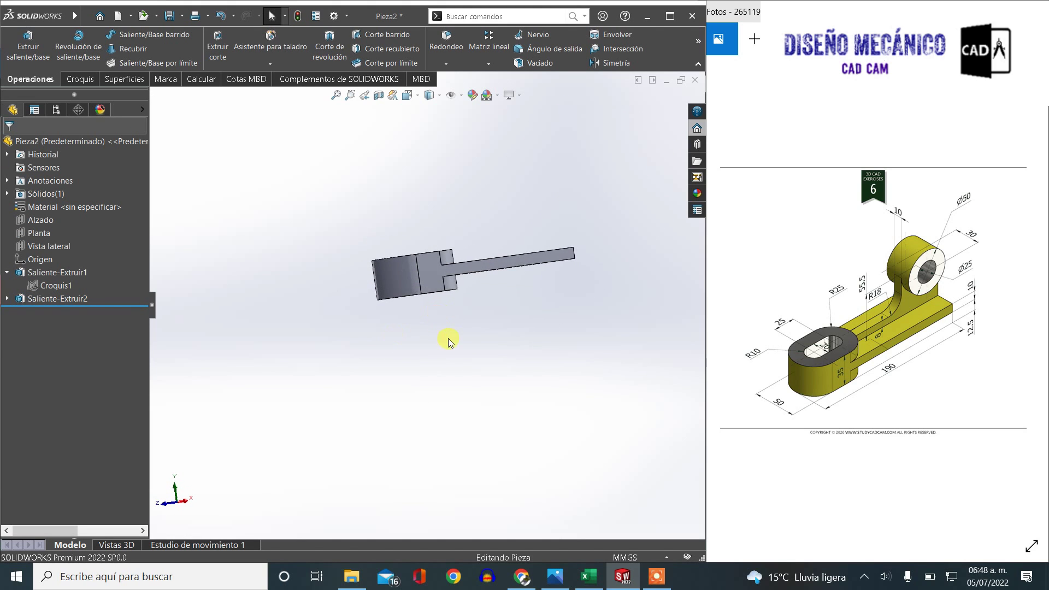
pyautogui.click(58, 252)
pyautogui.click(81, 230)
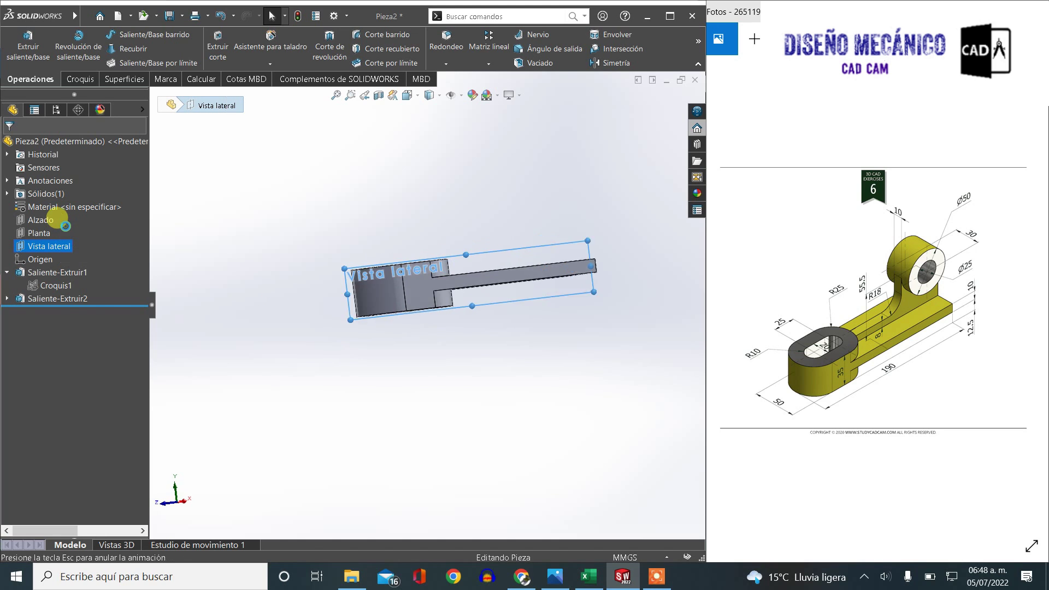
# Draw two concentric circles centred above the bar's end
pyautogui.click(126, 36)
pyautogui.click(569, 186)
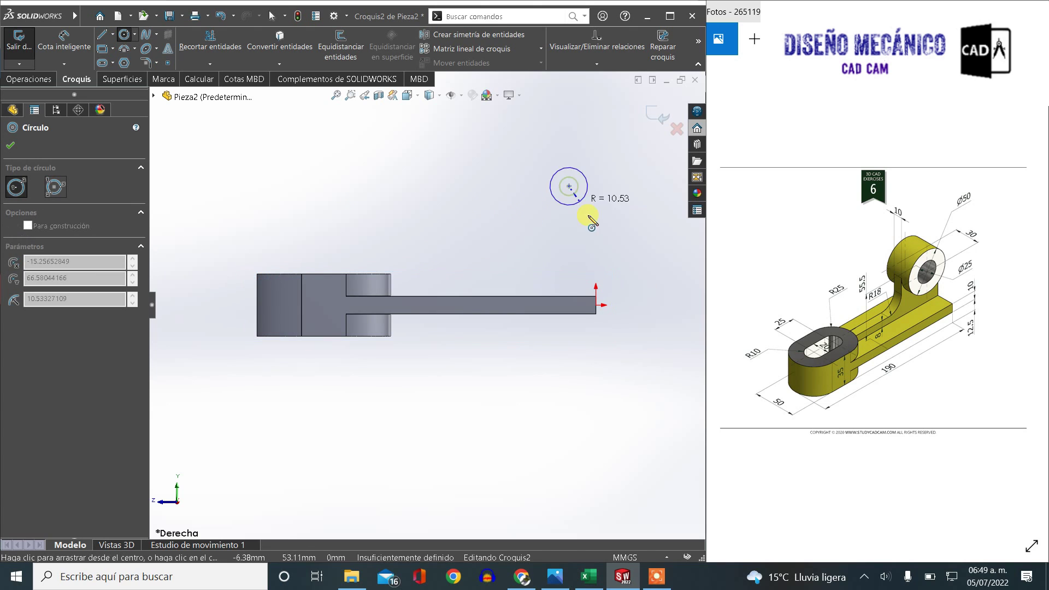
pyautogui.click(598, 234)
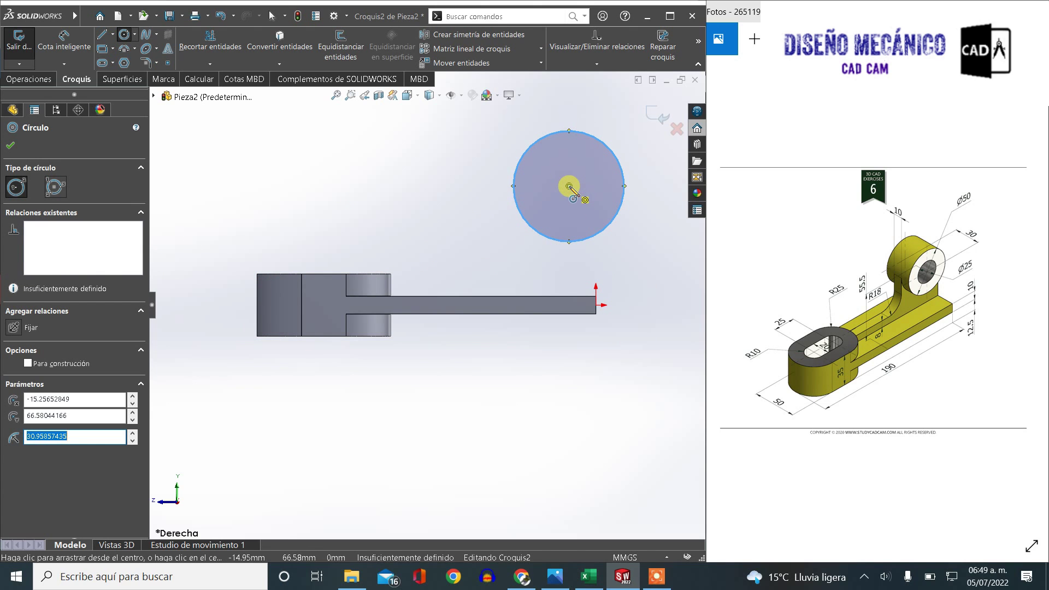
pyautogui.click(569, 186)
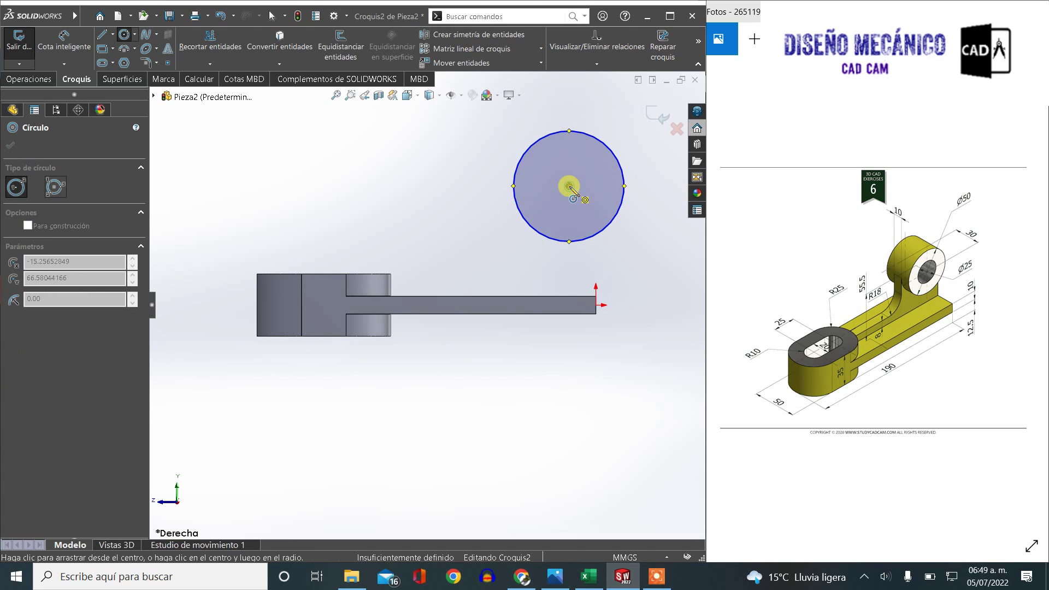
pyautogui.click(612, 260)
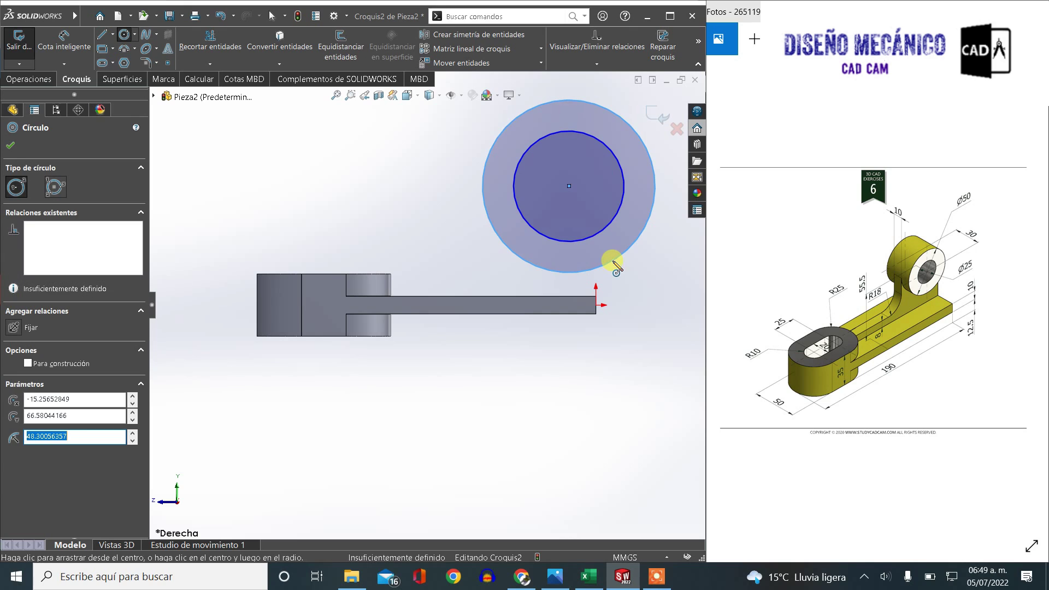
# Dimension the inner circle Ø25 and the outer circle Ø50
pyautogui.click(66, 39)
pyautogui.click(526, 217)
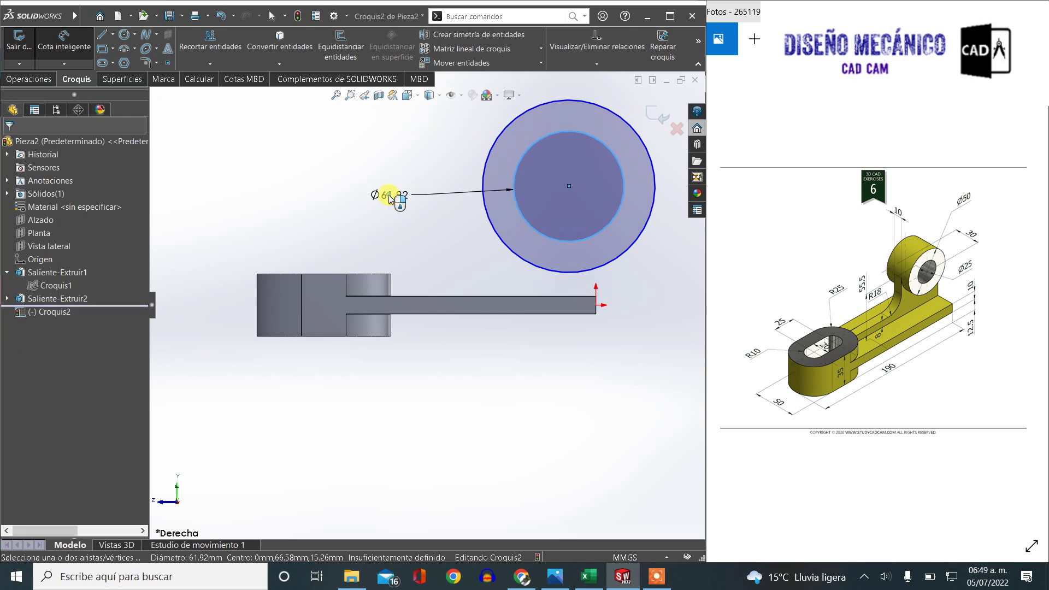
pyautogui.click(389, 197)
pyautogui.write('25')
pyautogui.press('Return')
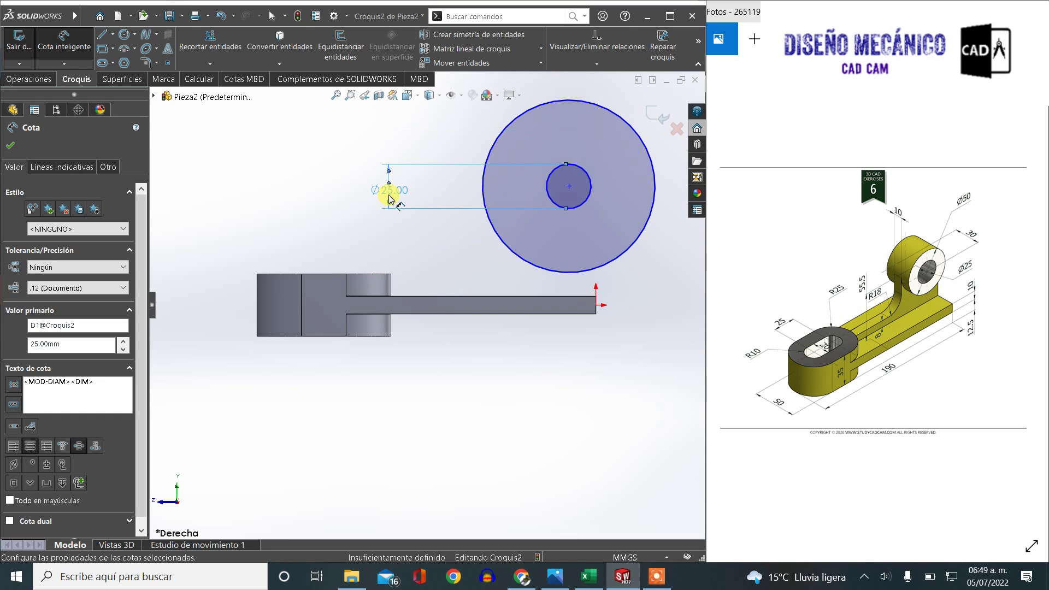
pyautogui.click(495, 231)
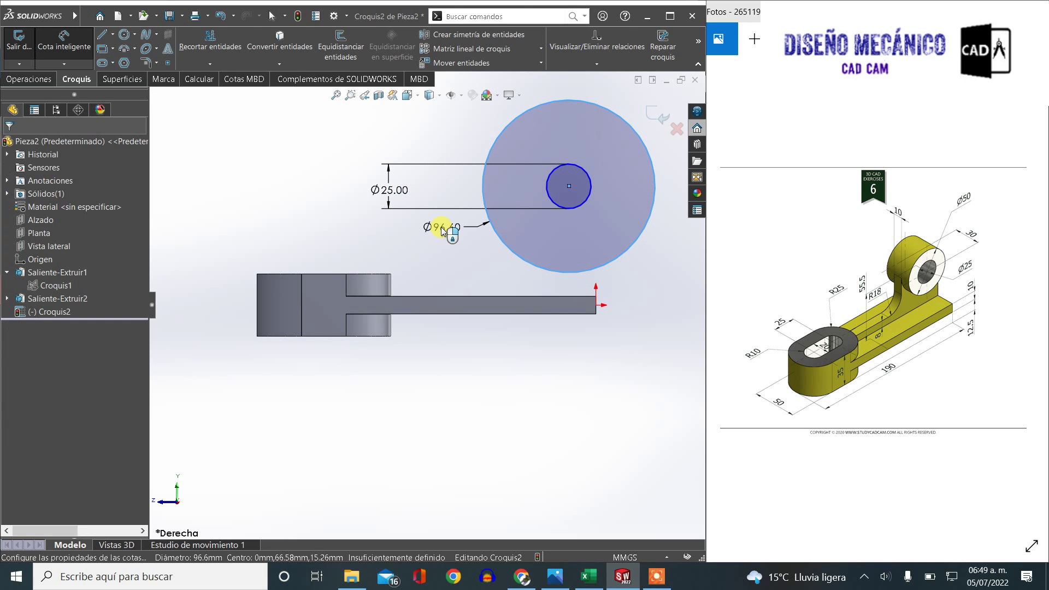
pyautogui.click(442, 229)
pyautogui.write('50')
pyautogui.press('Return')
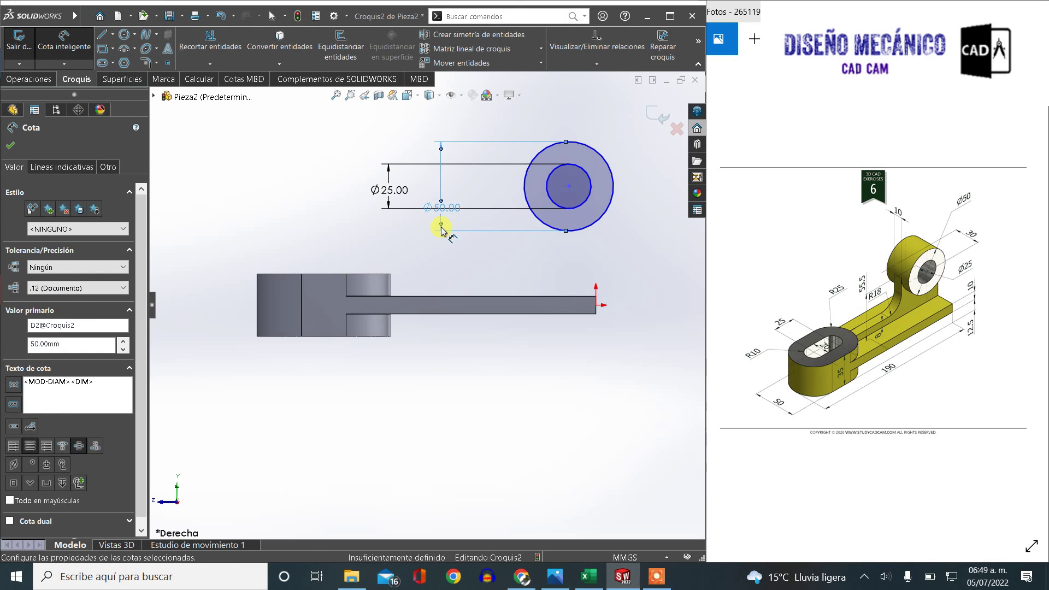
pyautogui.press('Escape')
pyautogui.press('Escape')
pyautogui.scroll(-5, 595, 310)
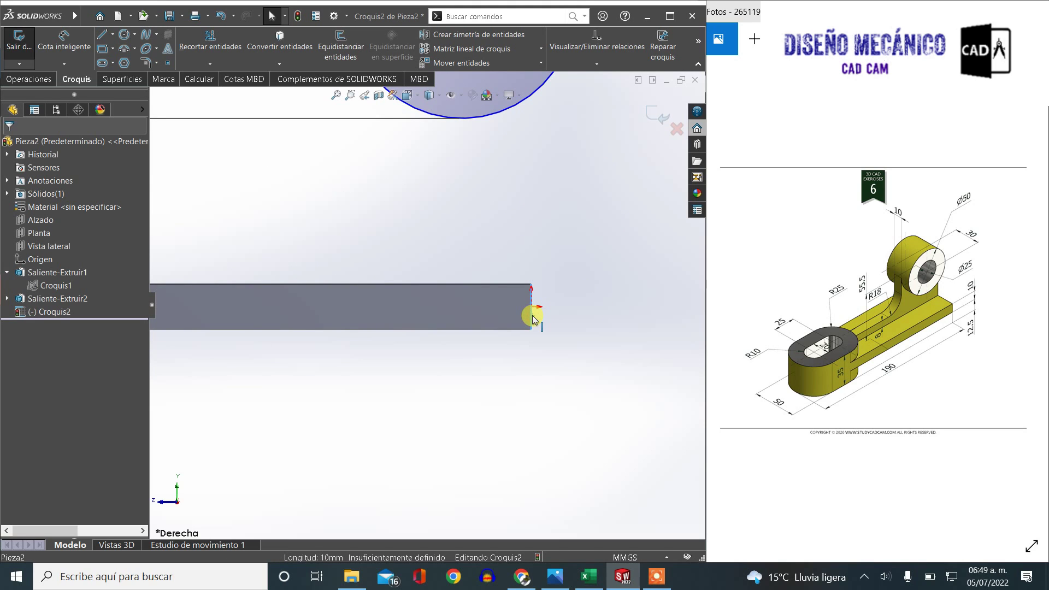
# Make the outer Ø50 circle tangent to the bar's end edge
pyautogui.scroll(5, 536, 306)
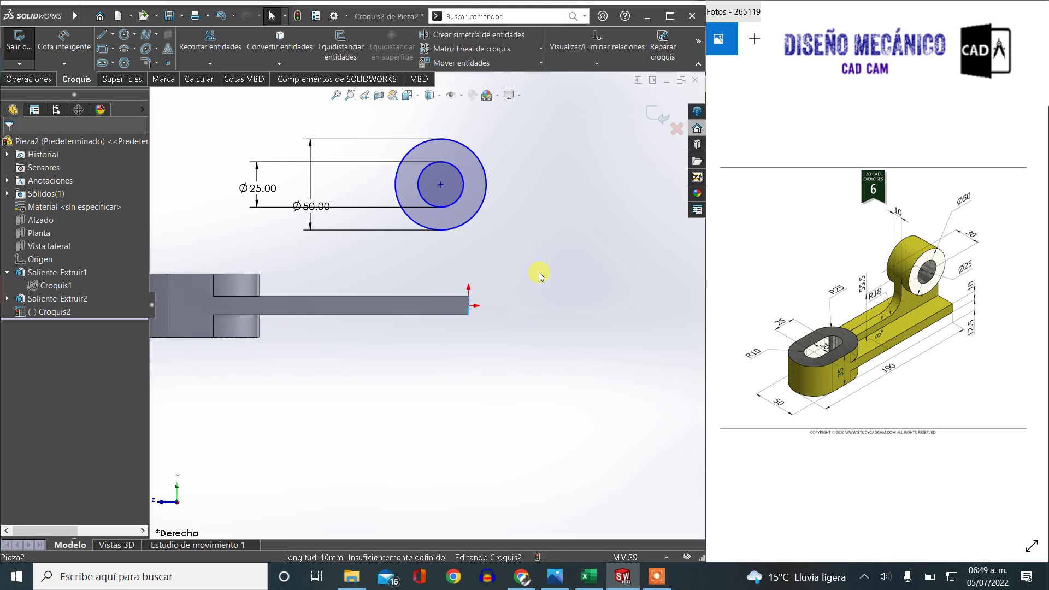
pyautogui.keyDown('ctrl'); pyautogui.click(477, 206); pyautogui.keyUp('ctrl')
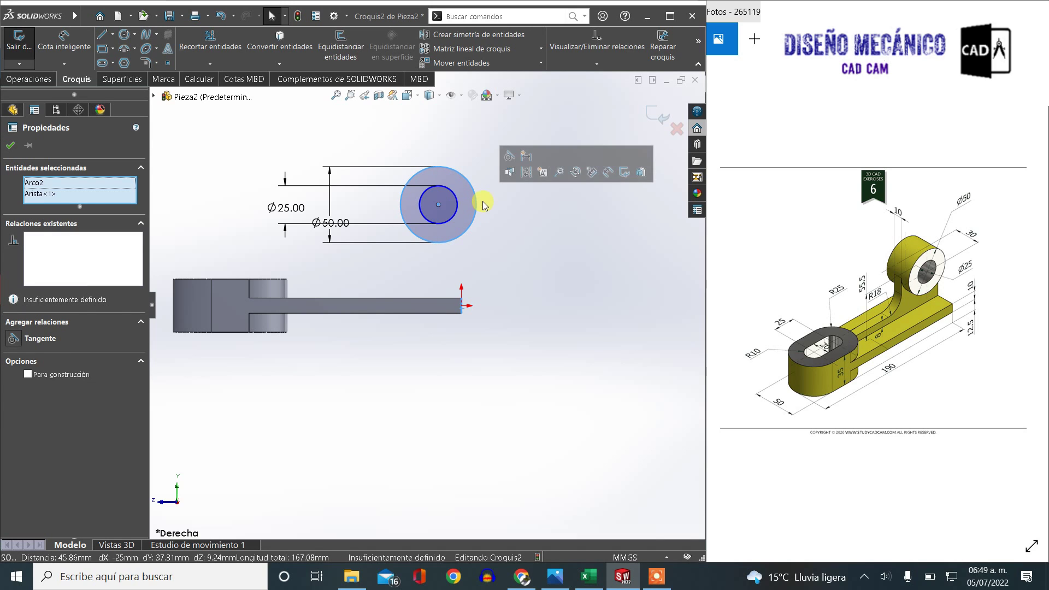
pyautogui.click(509, 159)
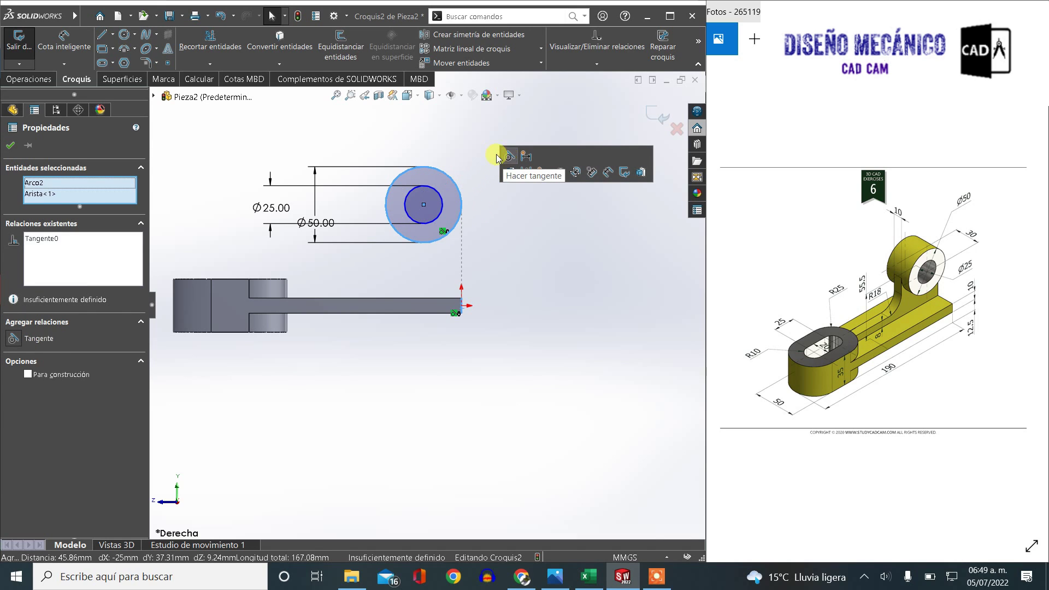
pyautogui.click(11, 145)
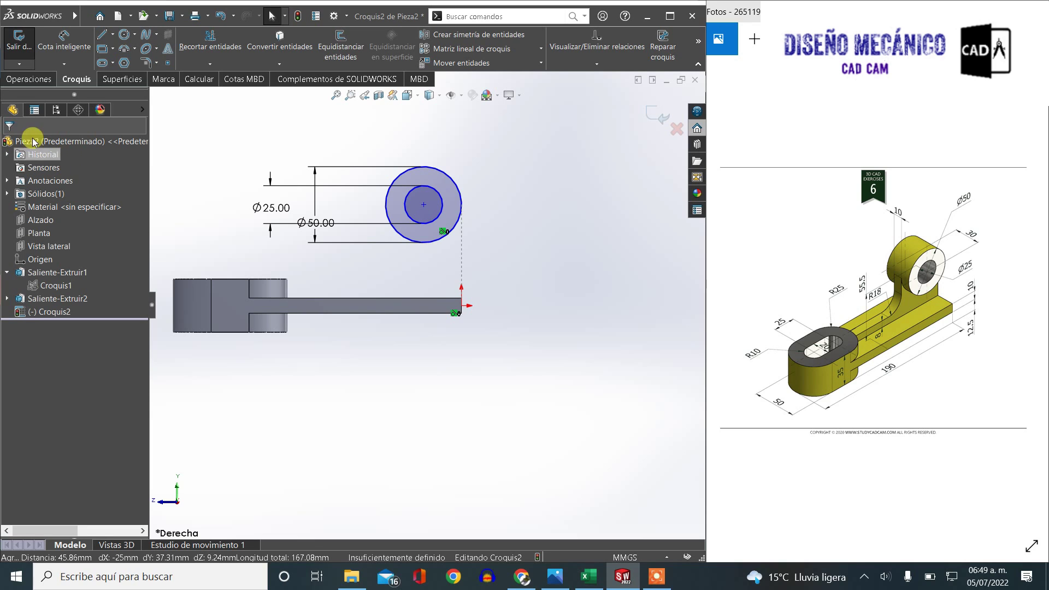
# Dimension the circles' centre 55.5 mm above the bar's top edge
pyautogui.click(63, 41)
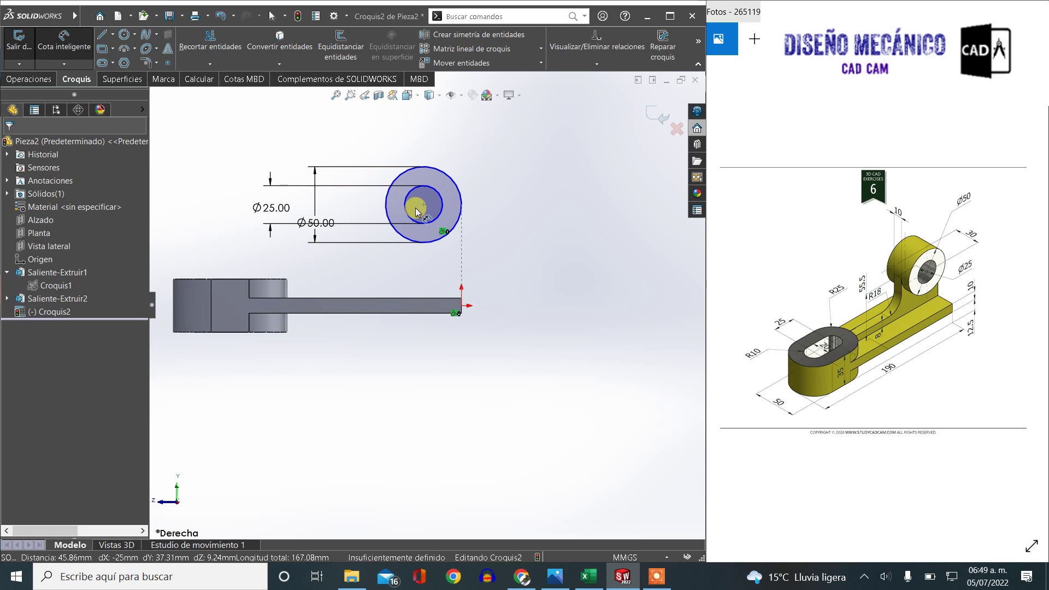
pyautogui.click(424, 206)
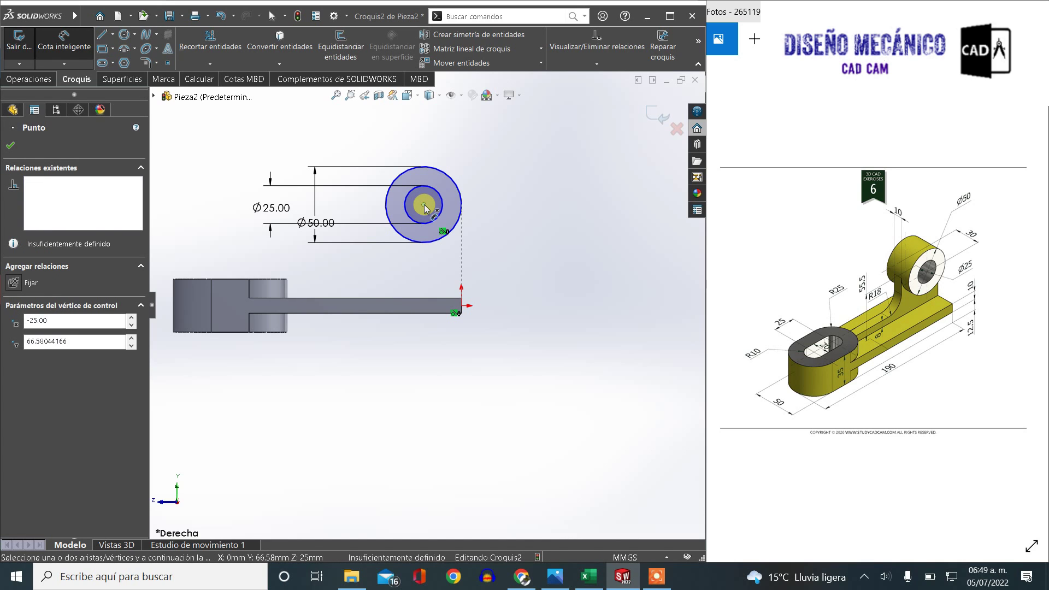
pyautogui.click(404, 298)
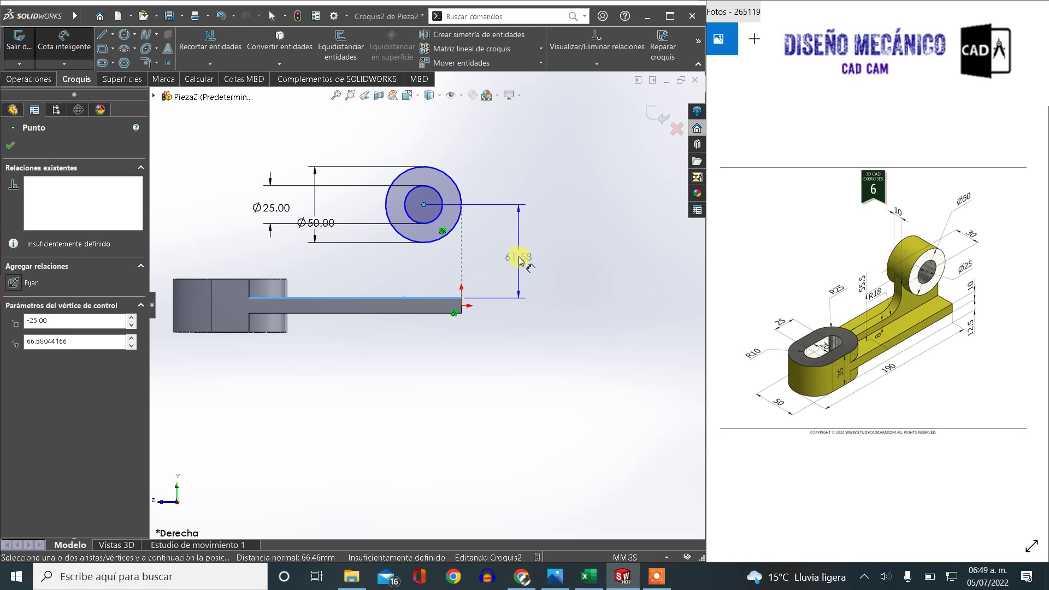
pyautogui.click(520, 256)
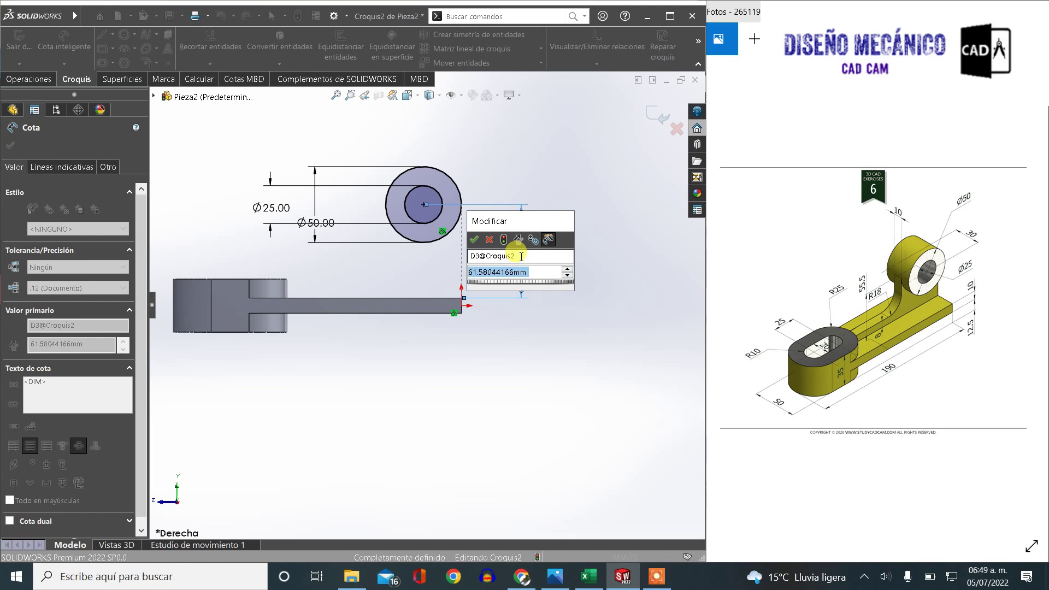
pyautogui.write('55.5')
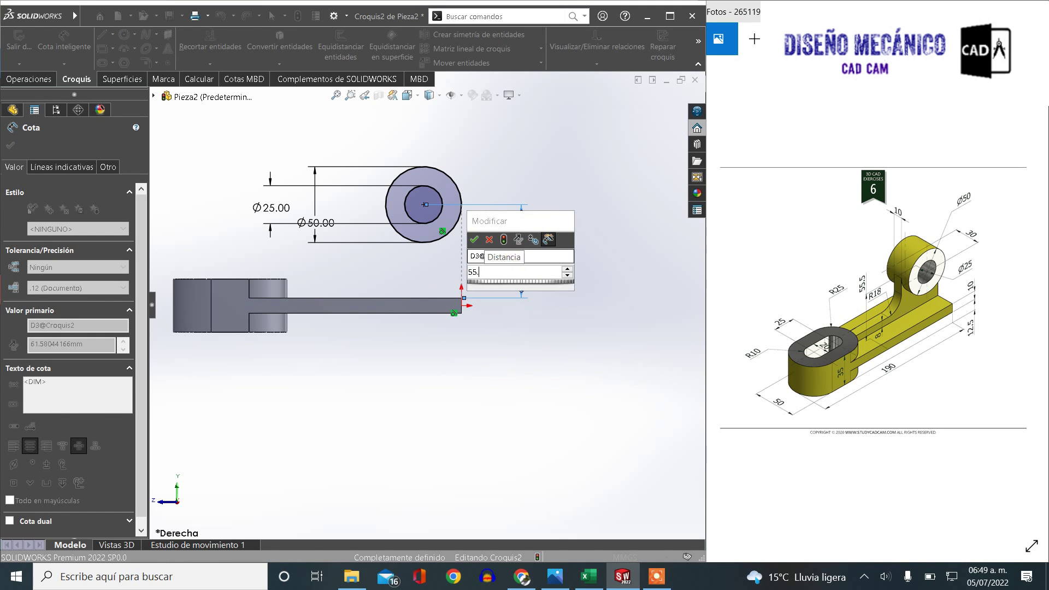
pyautogui.press('Return')
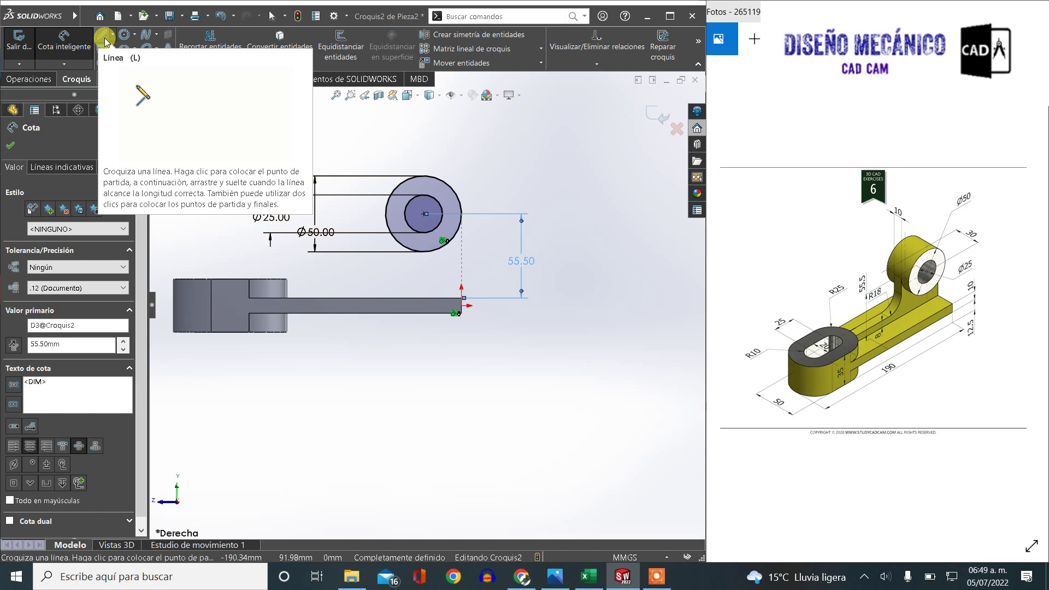
# Sketch a horizontal line from the left block, a tangent arc, and a line up to the Ø50 circle
pyautogui.click(104, 39)
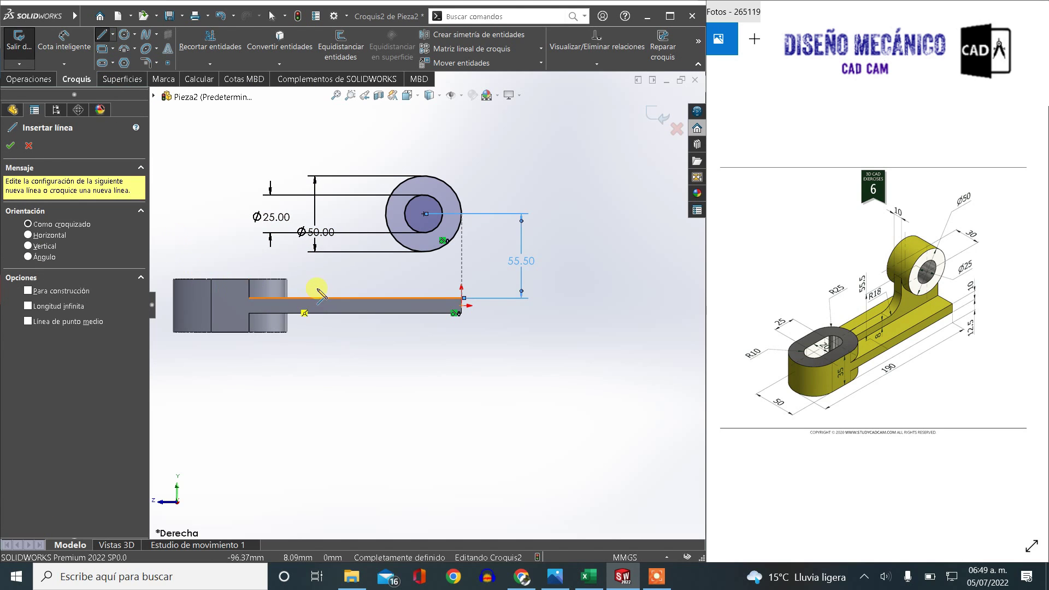
pyautogui.scroll(-5, 322, 293)
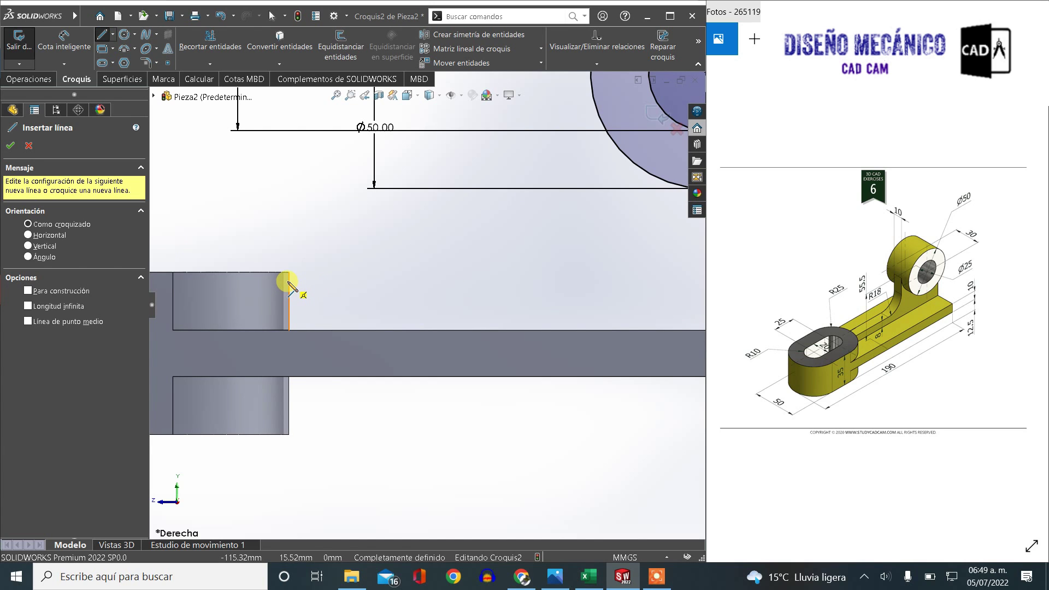
pyautogui.click(289, 282)
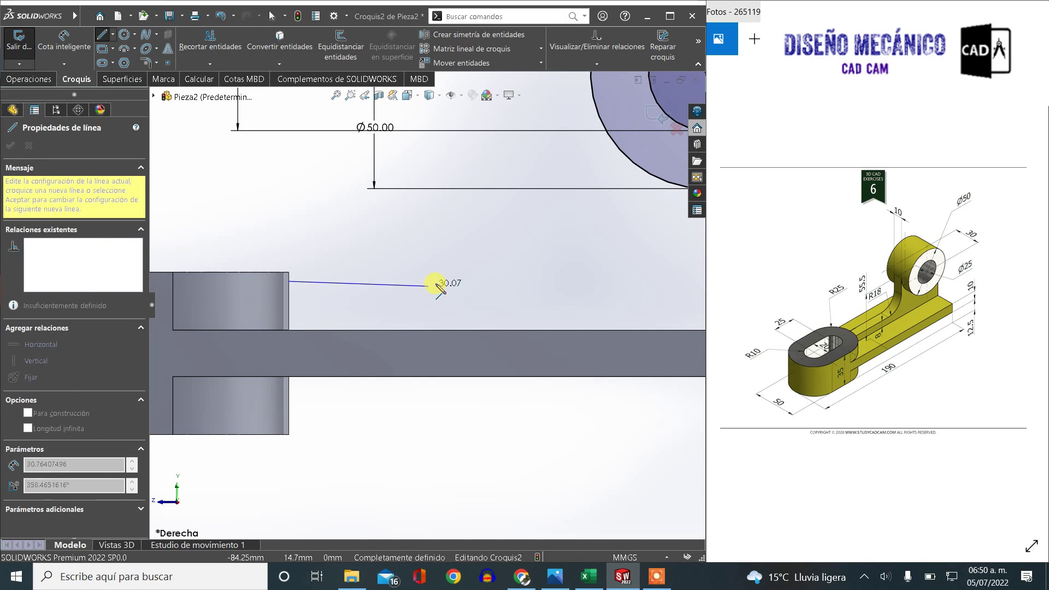
pyautogui.scroll(2, 520, 285)
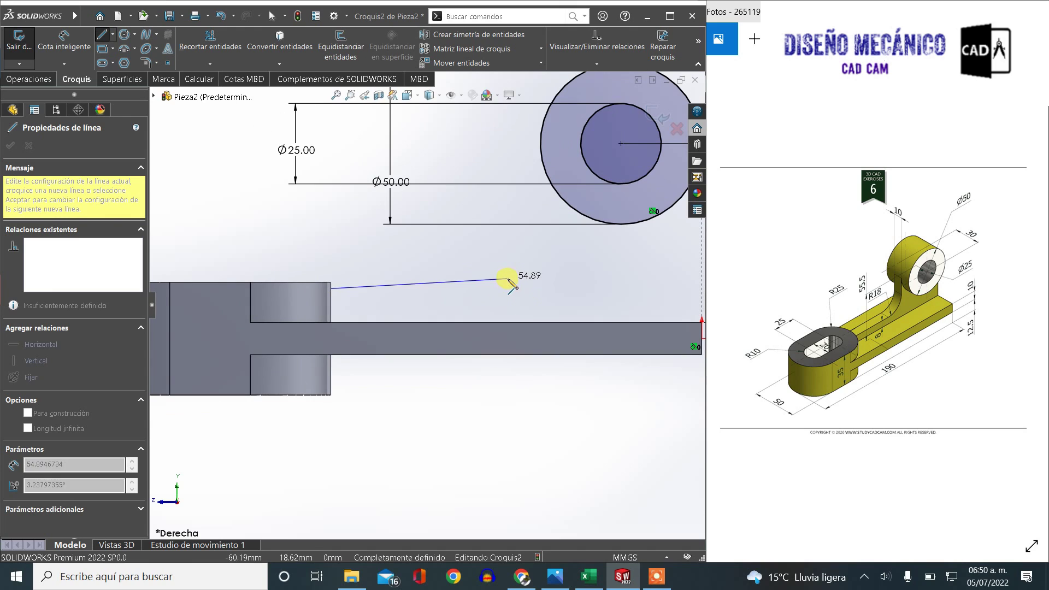
pyautogui.click(503, 288)
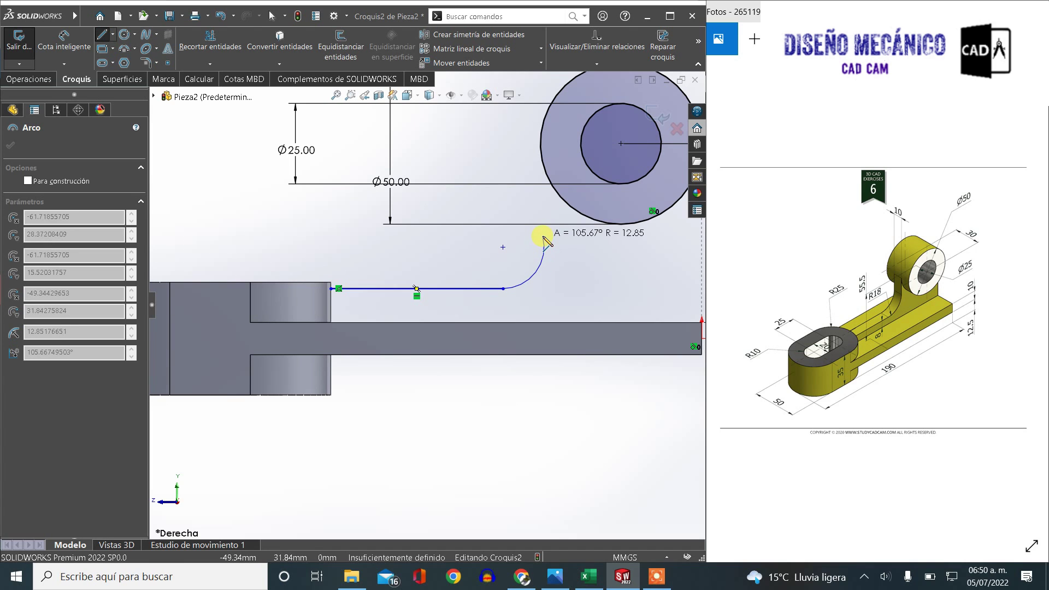
pyautogui.click(543, 237)
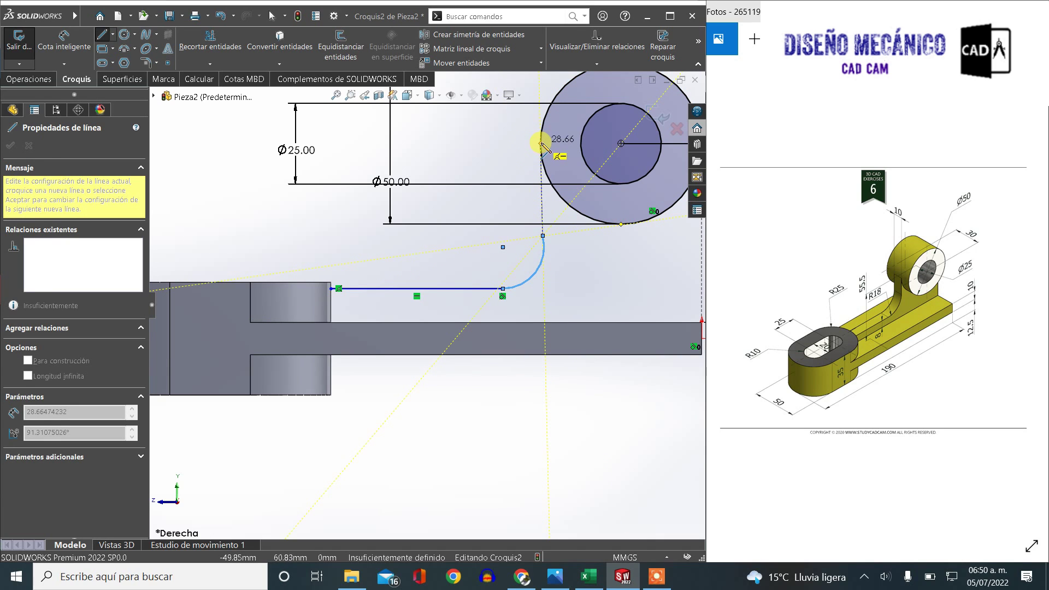
pyautogui.click(543, 144)
# Make the upward line vertical
pyautogui.press('Escape')
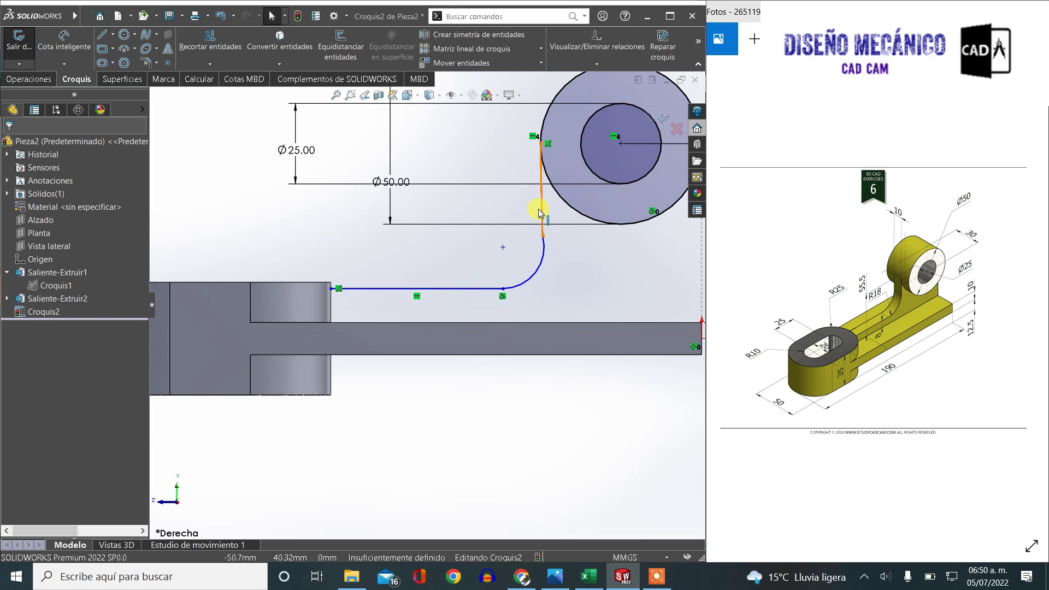
pyautogui.scroll(-2, 539, 212)
pyautogui.click(538, 213)
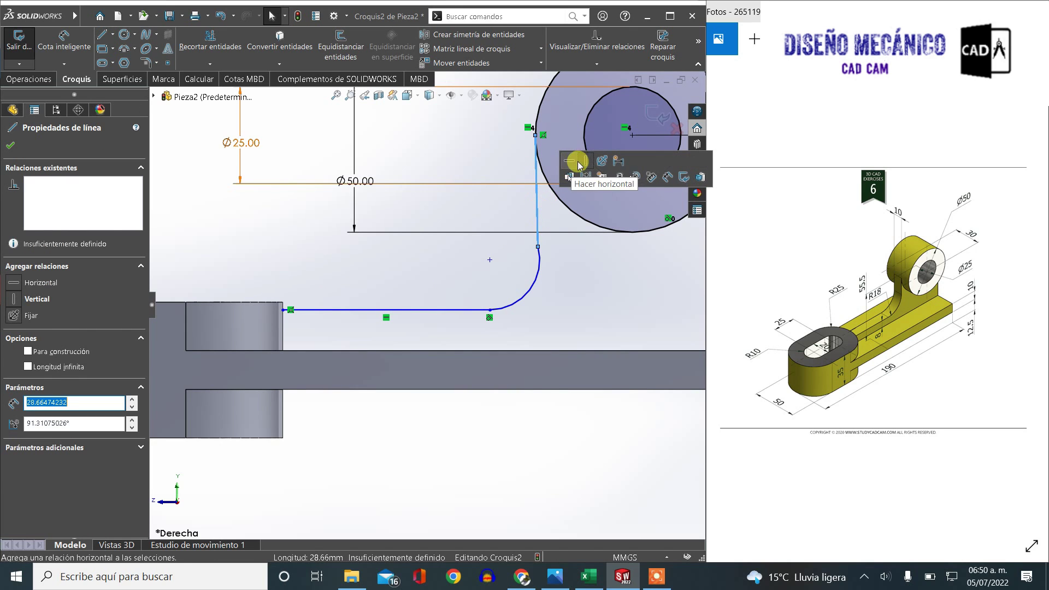
pyautogui.click(585, 161)
pyautogui.click(430, 284)
# Make the fillet arc tangent to the vertical line
pyautogui.scroll(-2, 534, 224)
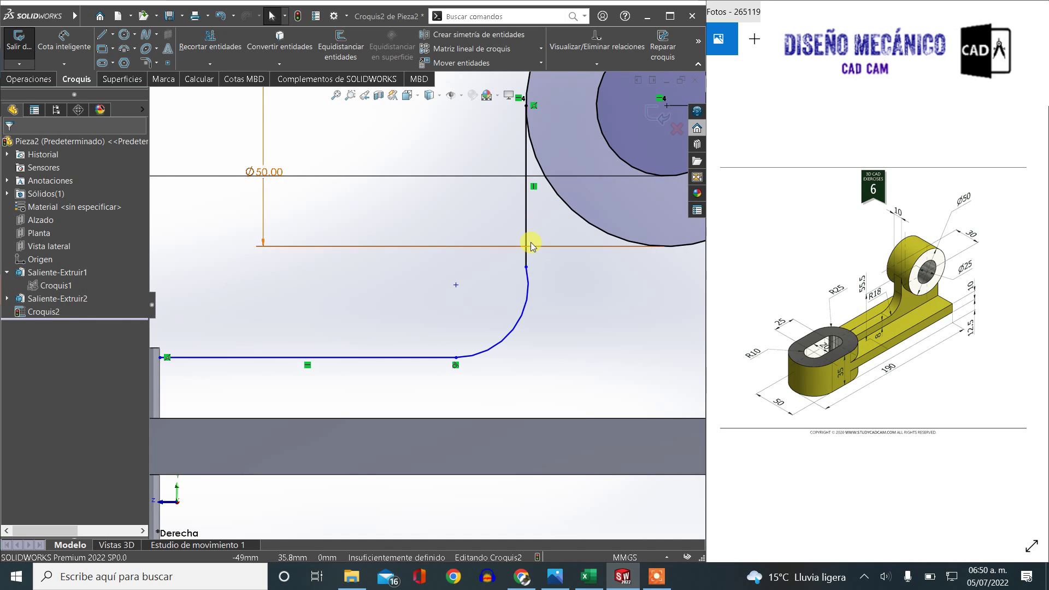
pyautogui.click(526, 241)
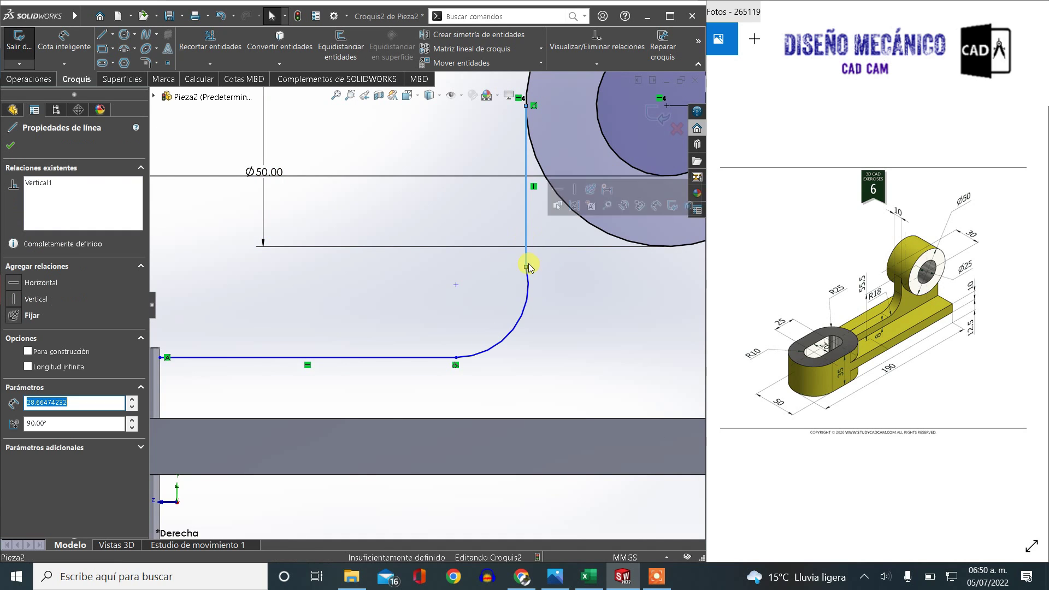
pyautogui.keyDown('ctrl'); pyautogui.click(529, 297); pyautogui.keyUp('ctrl')
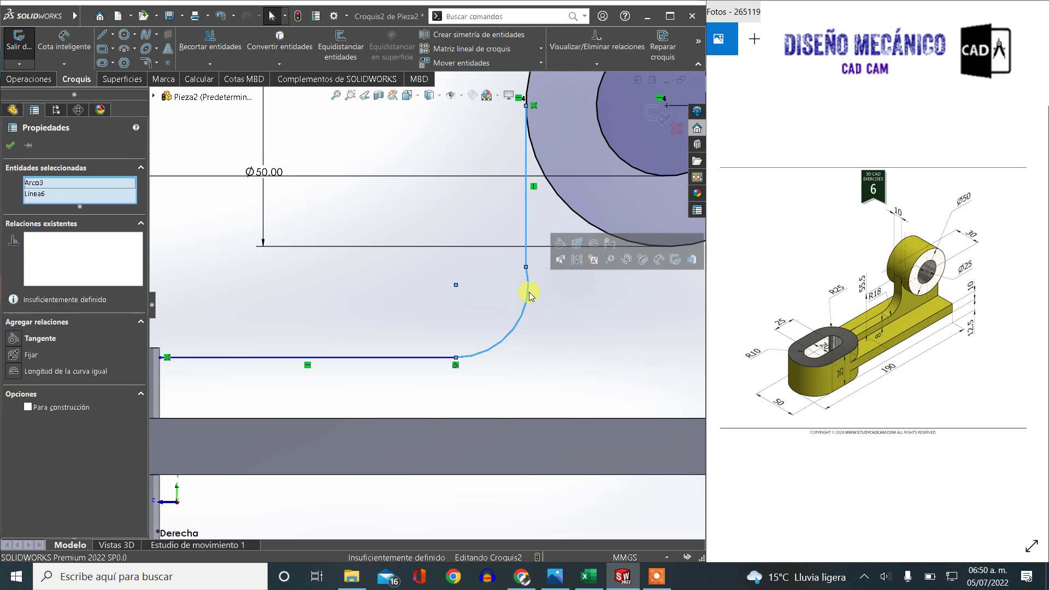
pyautogui.click(561, 245)
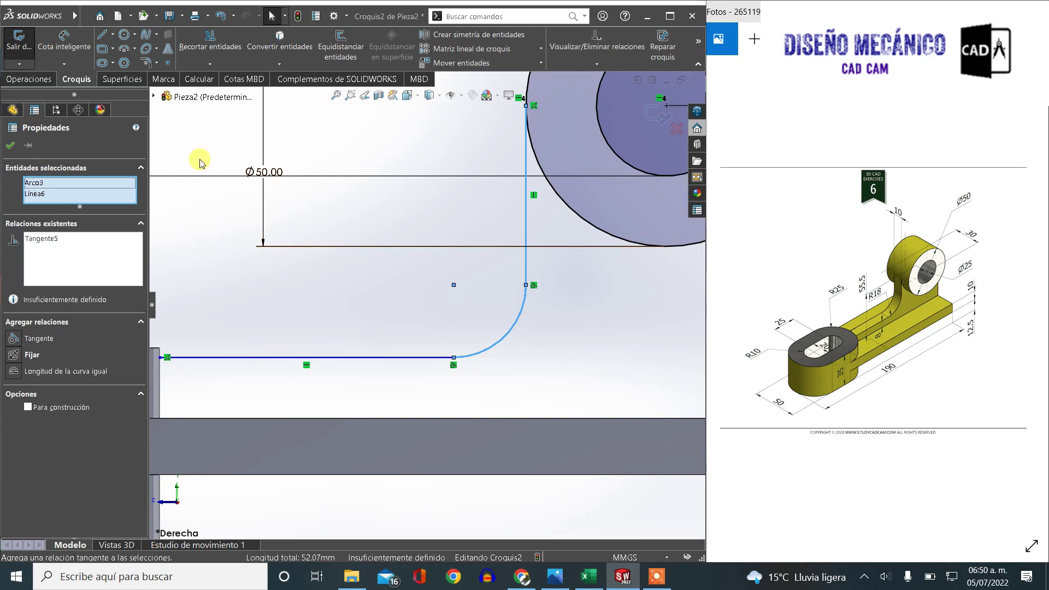
pyautogui.click(12, 145)
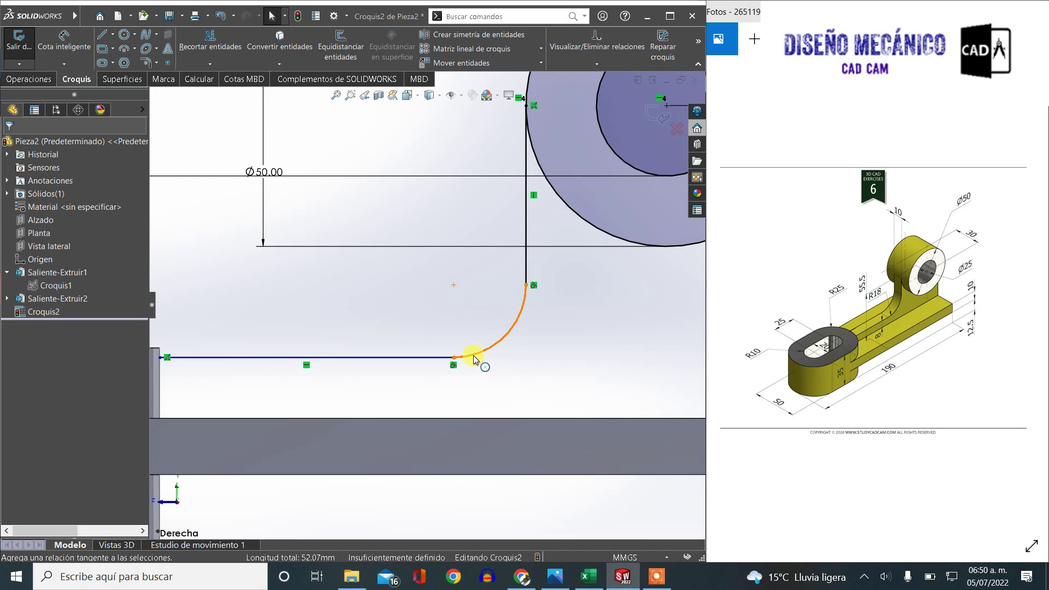
# Make the fillet arc tangent to the horizontal line
pyautogui.click(473, 356)
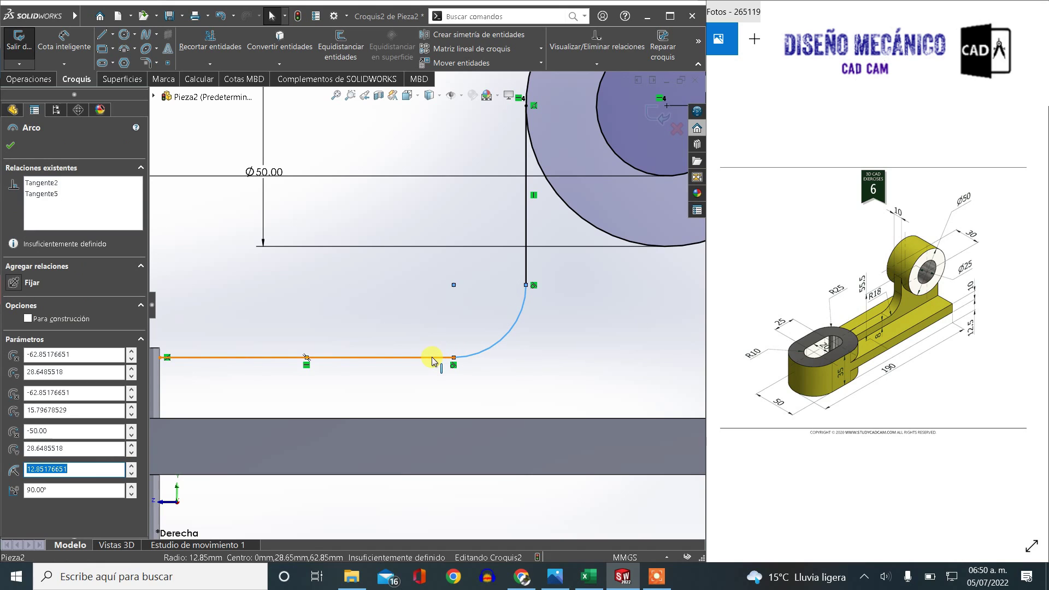
pyautogui.keyDown('ctrl'); pyautogui.click(432, 357); pyautogui.keyUp('ctrl')
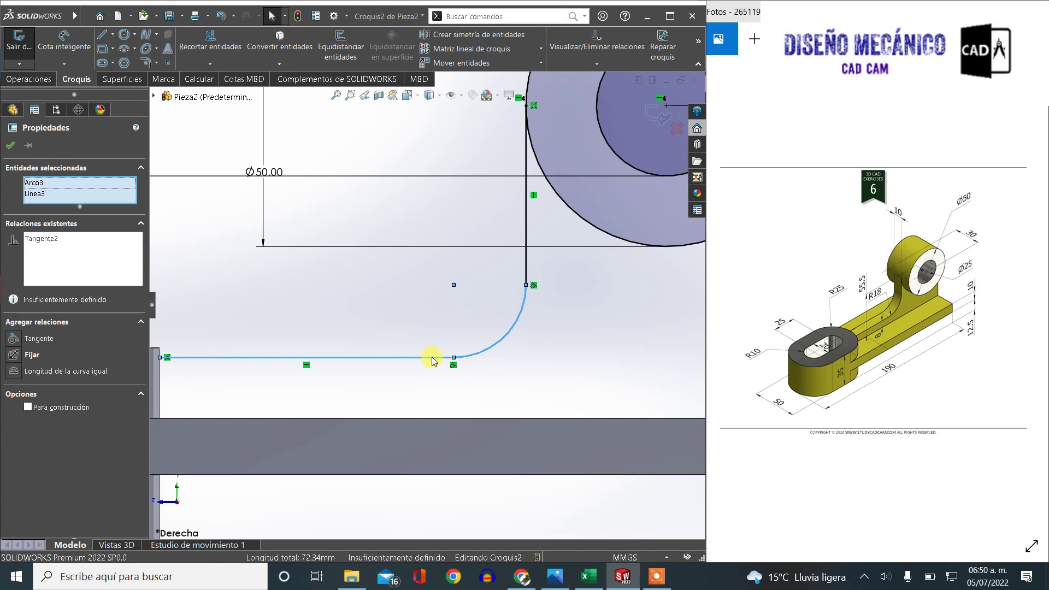
pyautogui.click(466, 312)
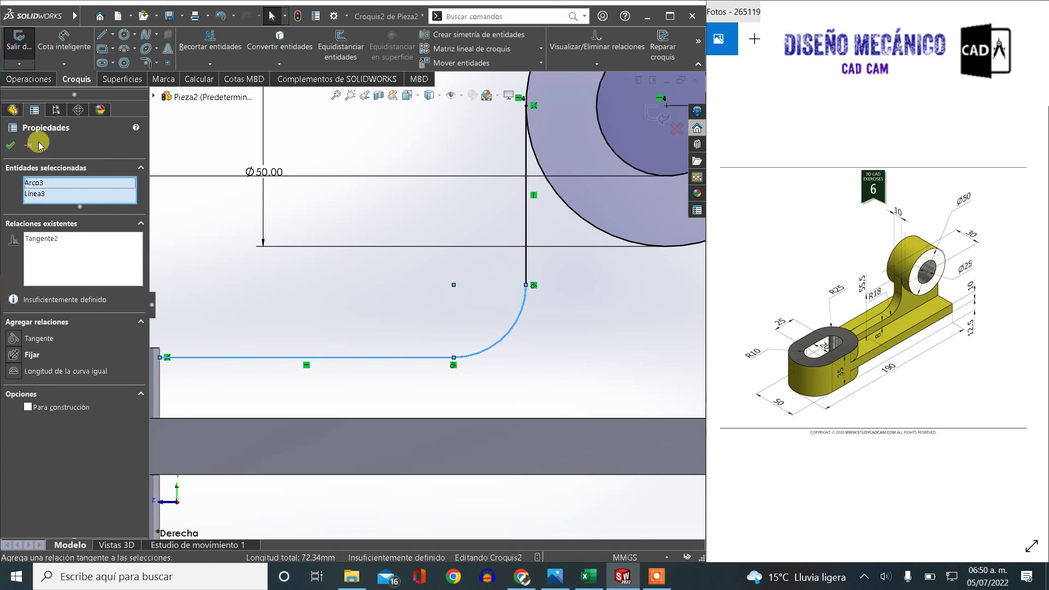
pyautogui.click(10, 145)
pyautogui.scroll(3, 335, 293)
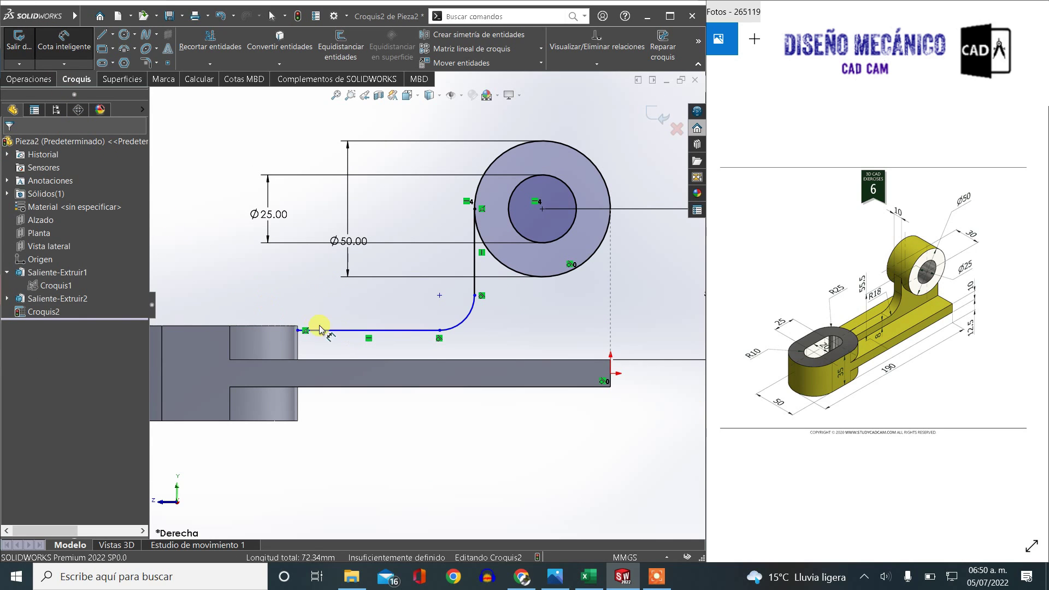
# Dimension the line offset to 8 mm and the fillet arc to R18
pyautogui.click(340, 332)
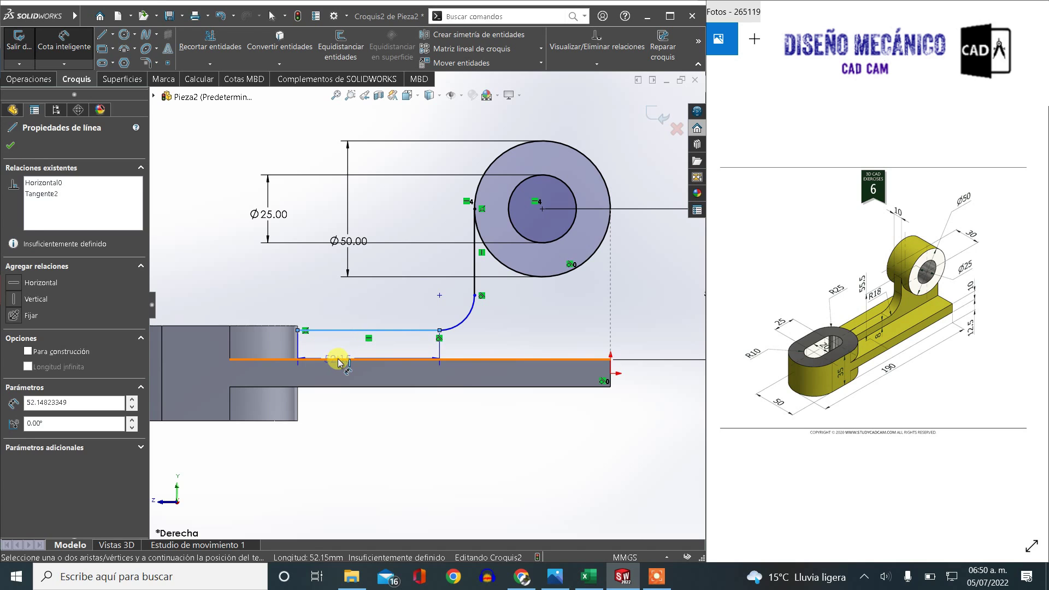
pyautogui.click(352, 360)
pyautogui.click(373, 351)
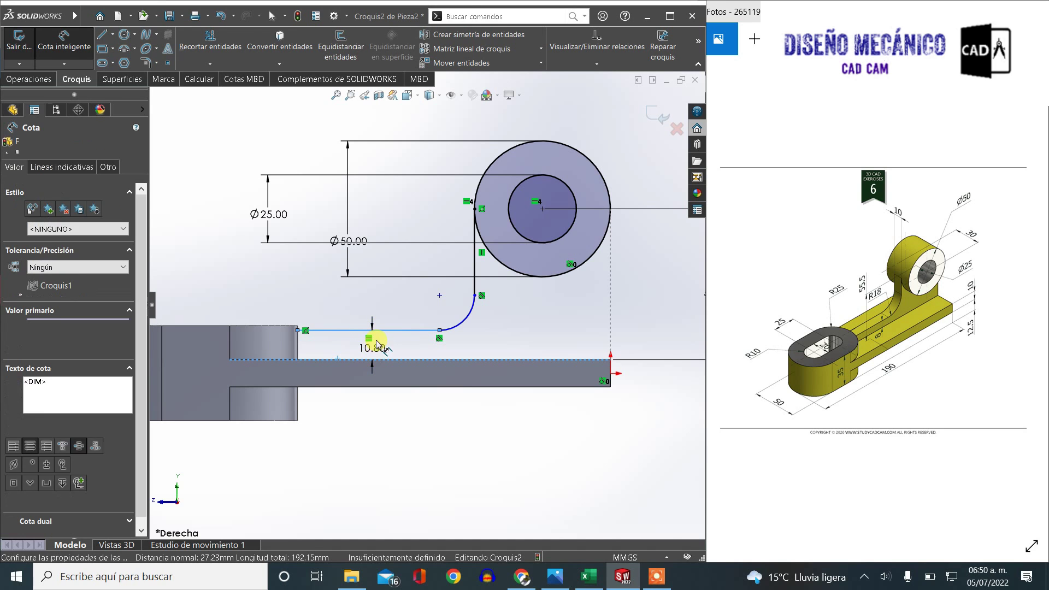
pyautogui.write('8')
pyautogui.press('Return')
pyautogui.press('Return')
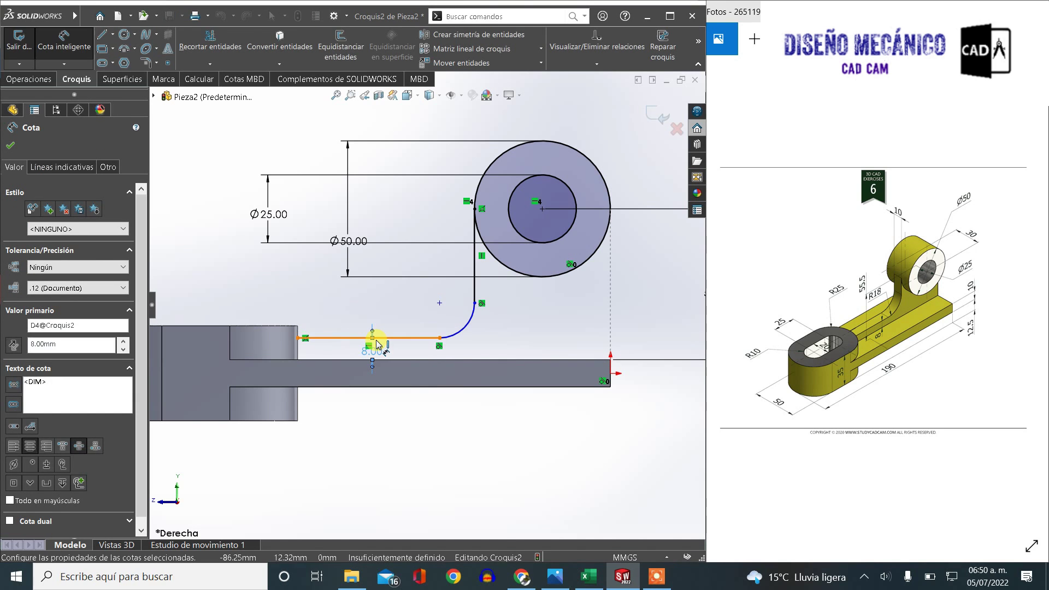
pyautogui.click(468, 329)
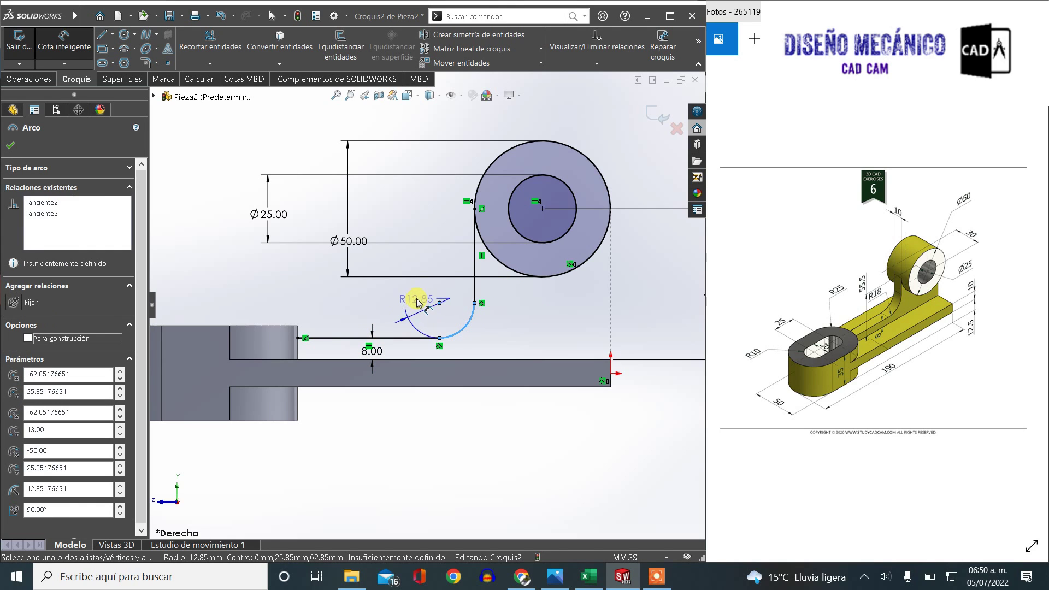
pyautogui.click(387, 298)
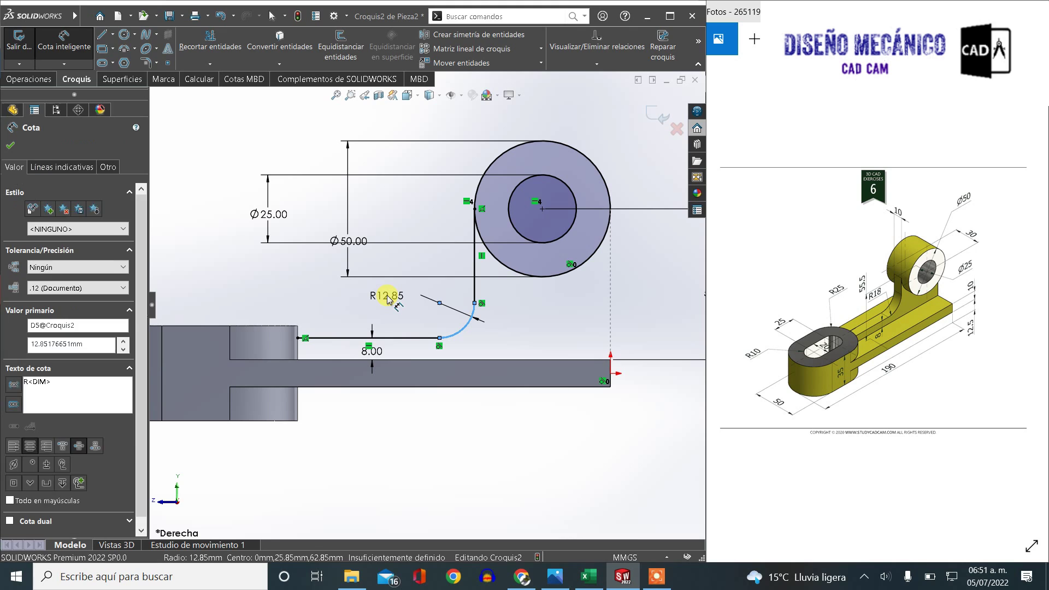
pyautogui.write('18.00mm')
pyautogui.press('Return')
# Draw lines closing the profile from the horizontal line around the body up to the eye circle
pyautogui.scroll(-3, 298, 332)
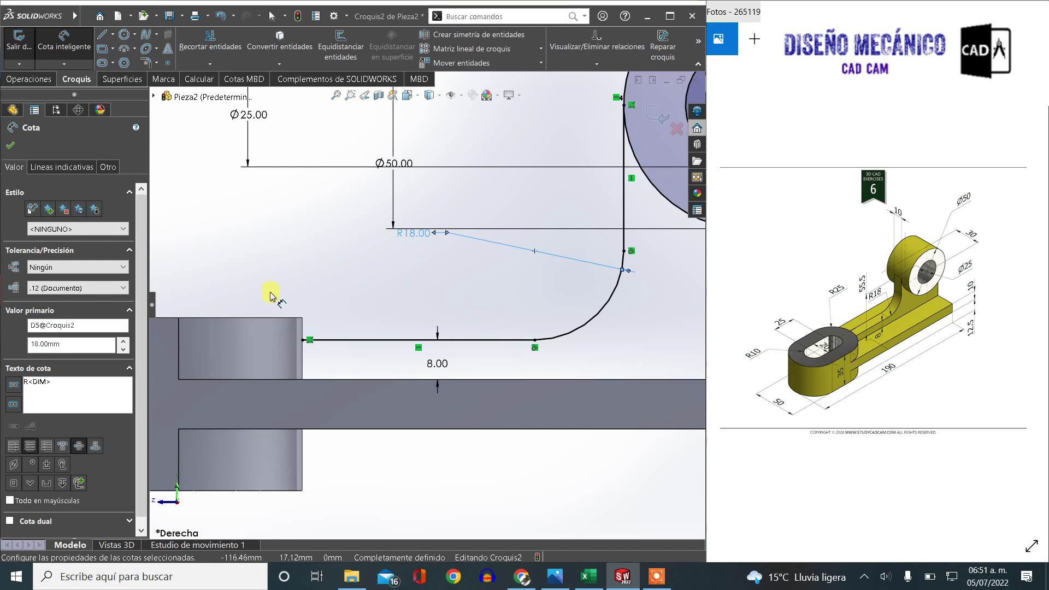
pyautogui.click(104, 38)
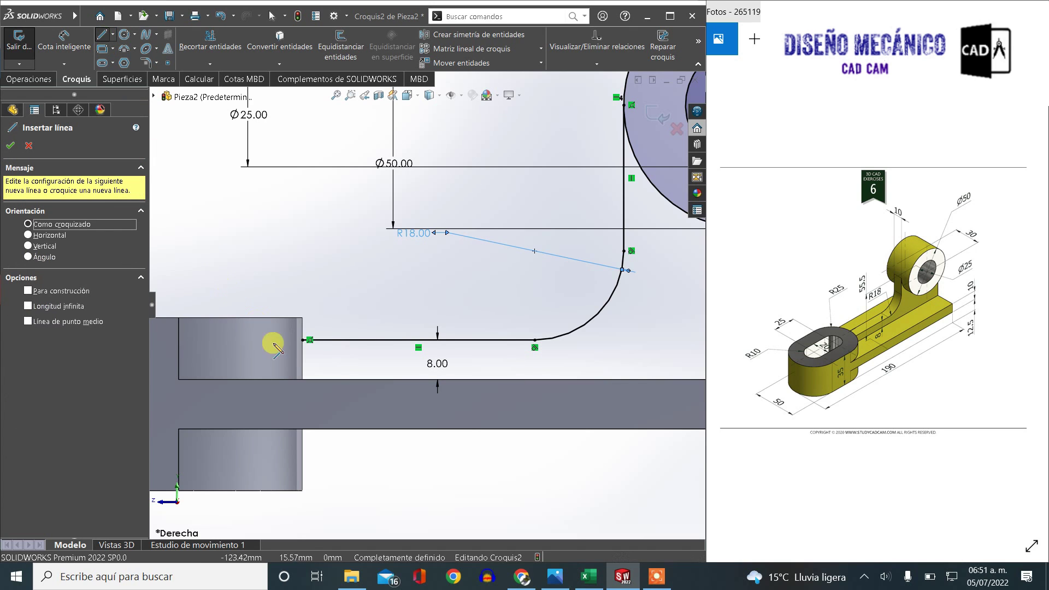
pyautogui.click(304, 340)
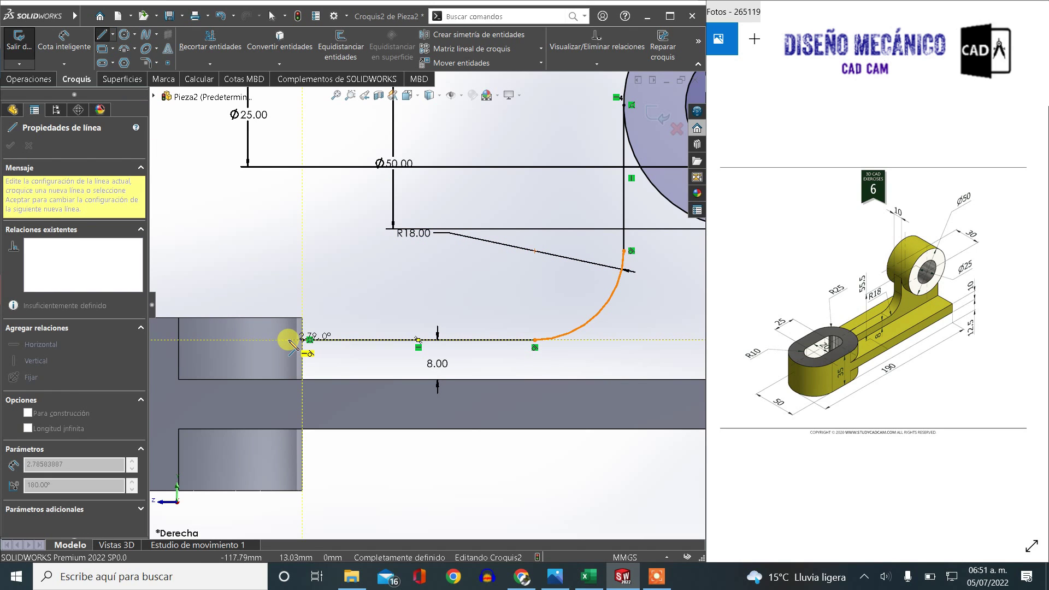
pyautogui.click(284, 339)
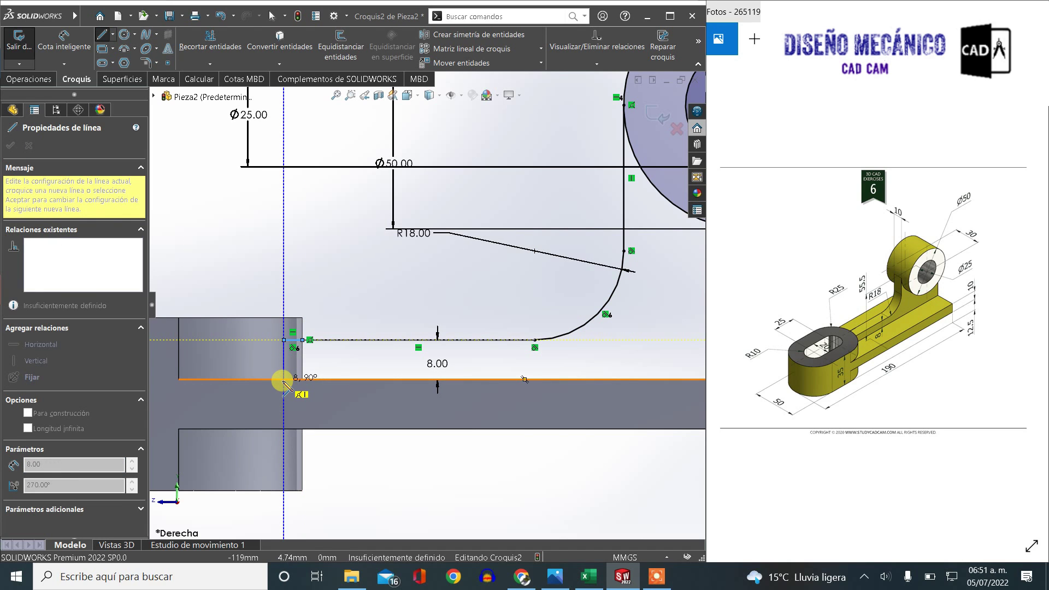
pyautogui.click(283, 380)
pyautogui.scroll(2, 344, 367)
pyautogui.scroll(2, 427, 345)
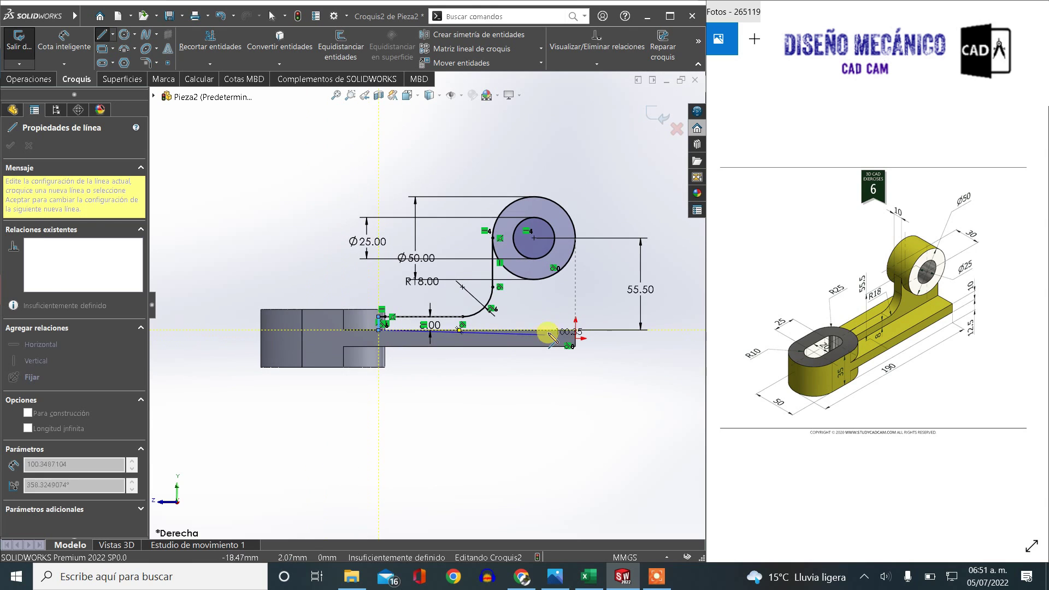
pyautogui.click(575, 330)
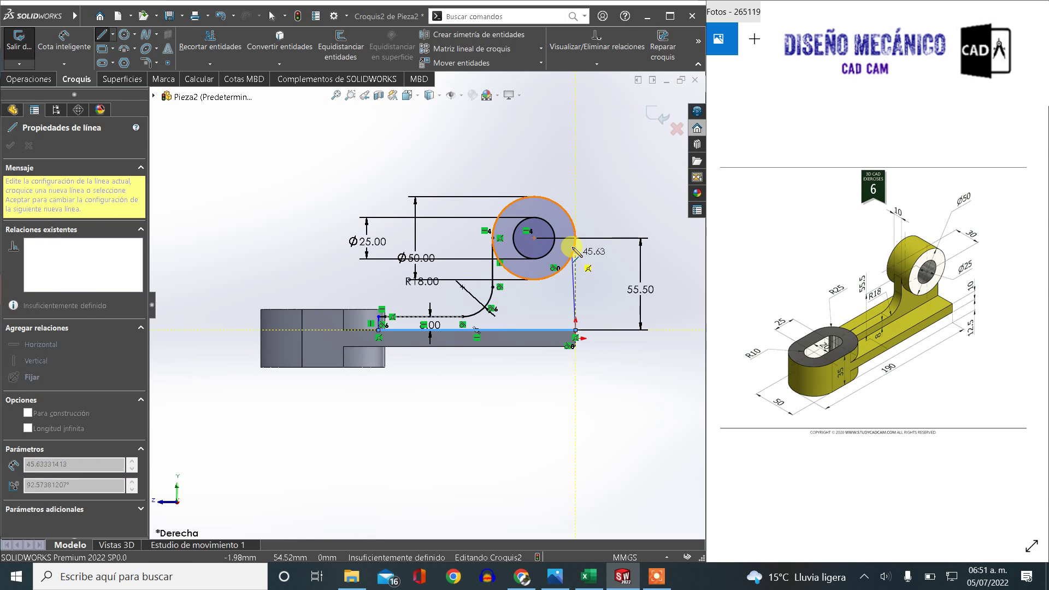
pyautogui.click(576, 238)
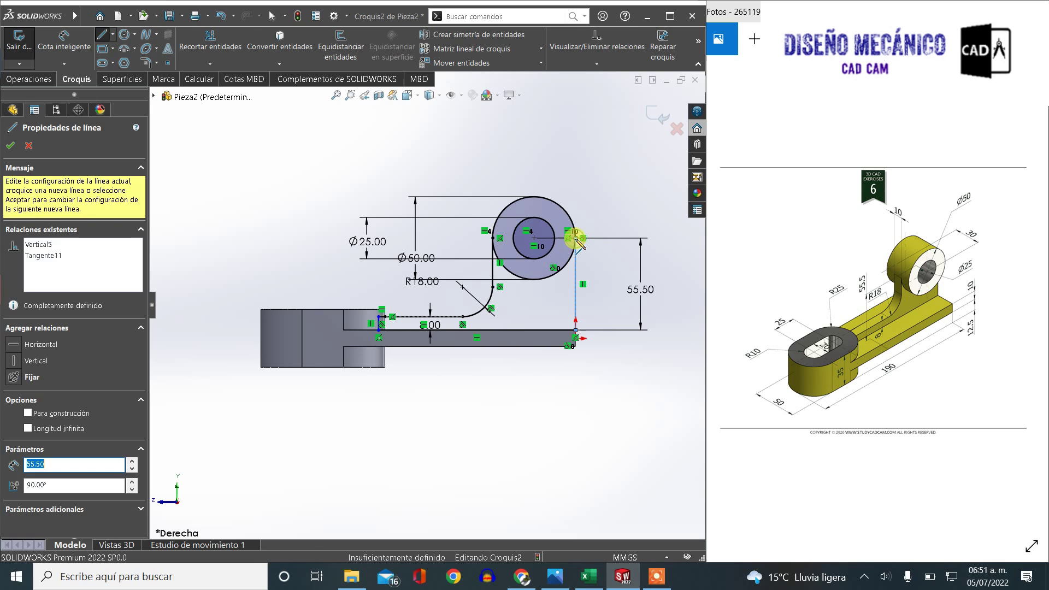
pyautogui.press('Escape')
# Dimension the short horizontal line to 2 mm, fully defining the sketch
pyautogui.scroll(-1, 560, 308)
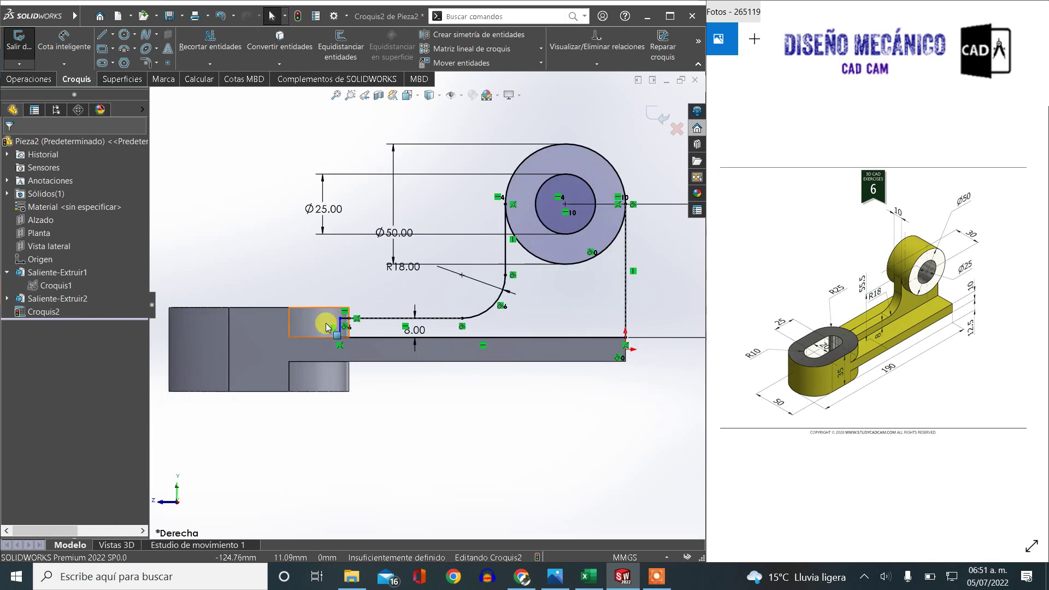
pyautogui.scroll(-3, 316, 327)
pyautogui.click(64, 41)
pyautogui.scroll(-3, 287, 246)
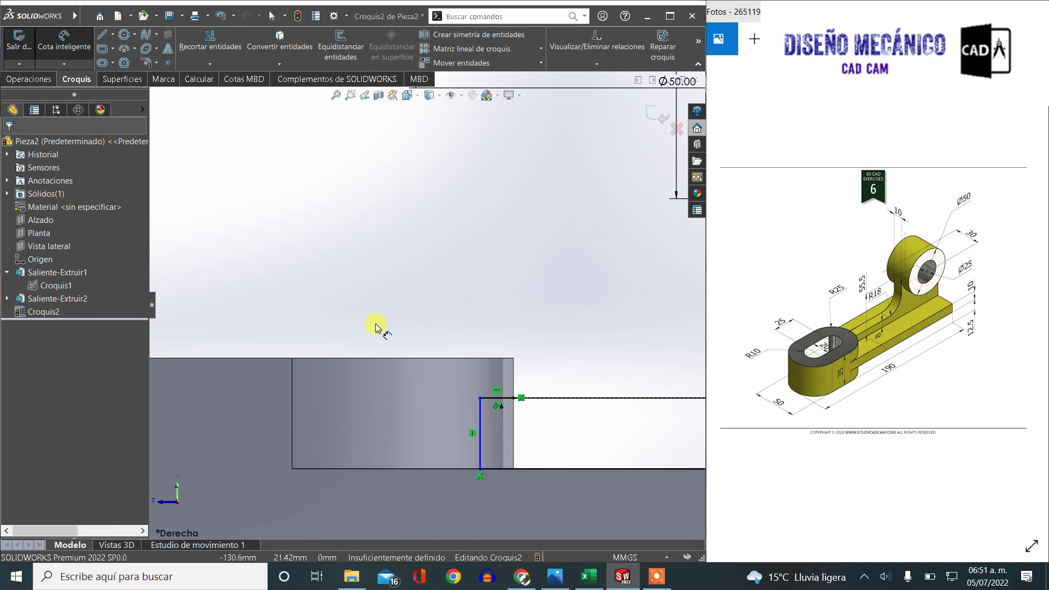
pyautogui.click(498, 398)
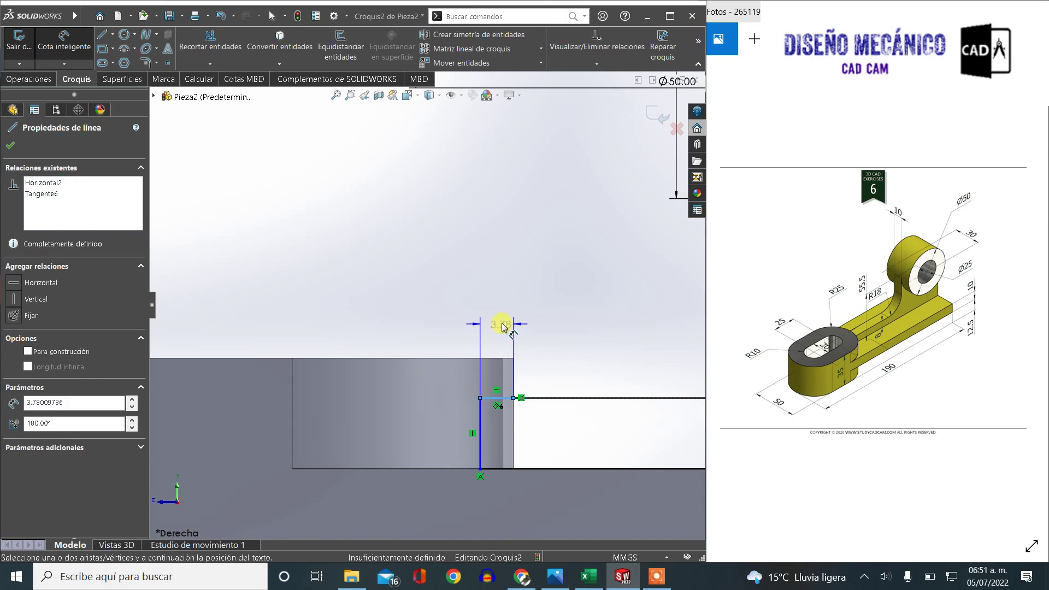
pyautogui.click(502, 325)
pyautogui.write('2')
pyautogui.press('Return')
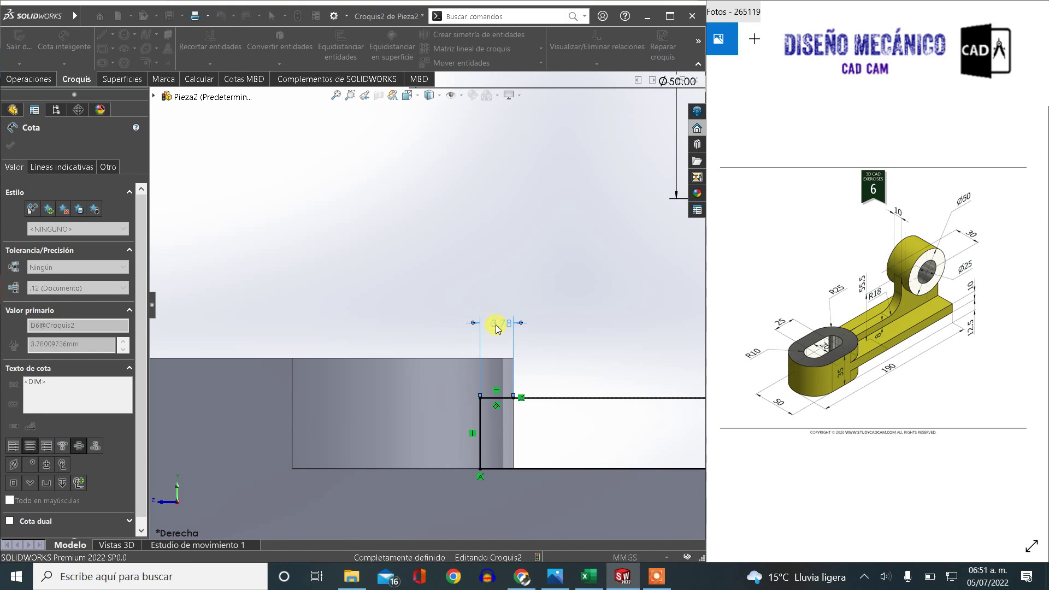
pyautogui.scroll(5, 444, 333)
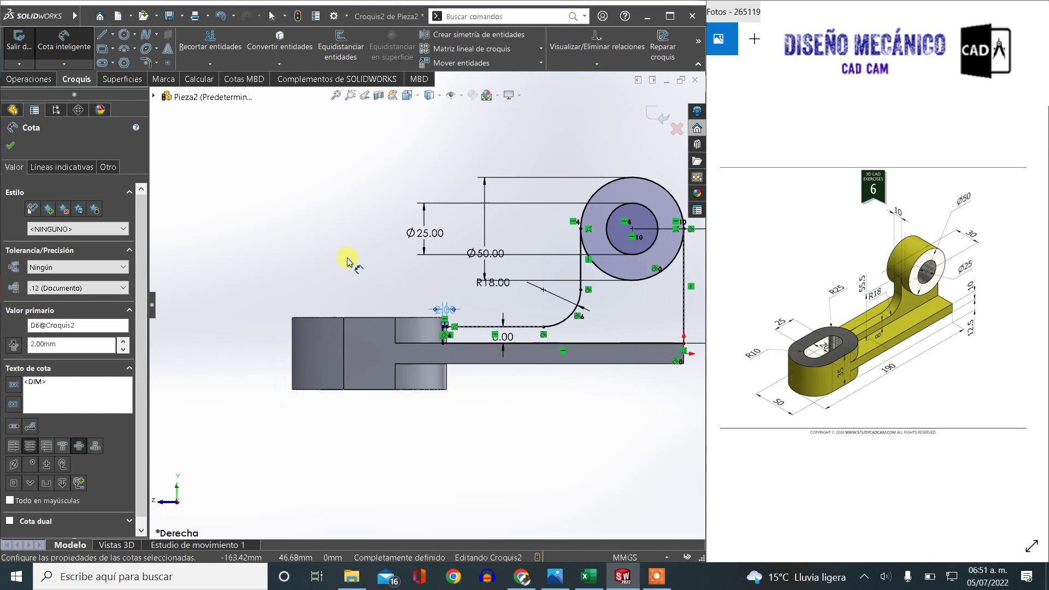
pyautogui.click(347, 257)
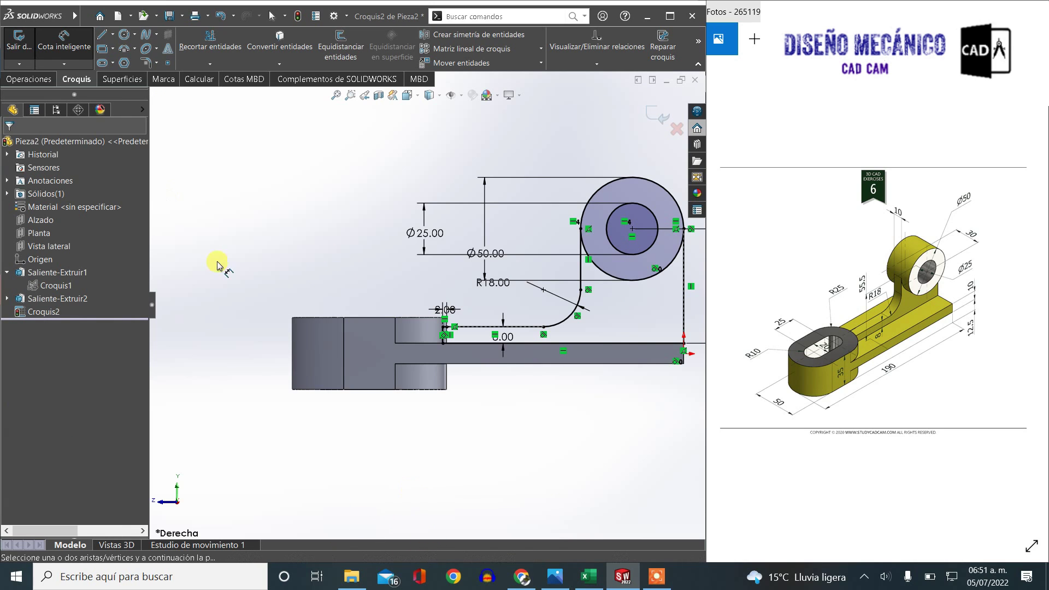
# Extrude the closed web region 10 mm mid-plane
pyautogui.click(18, 80)
pyautogui.click(19, 59)
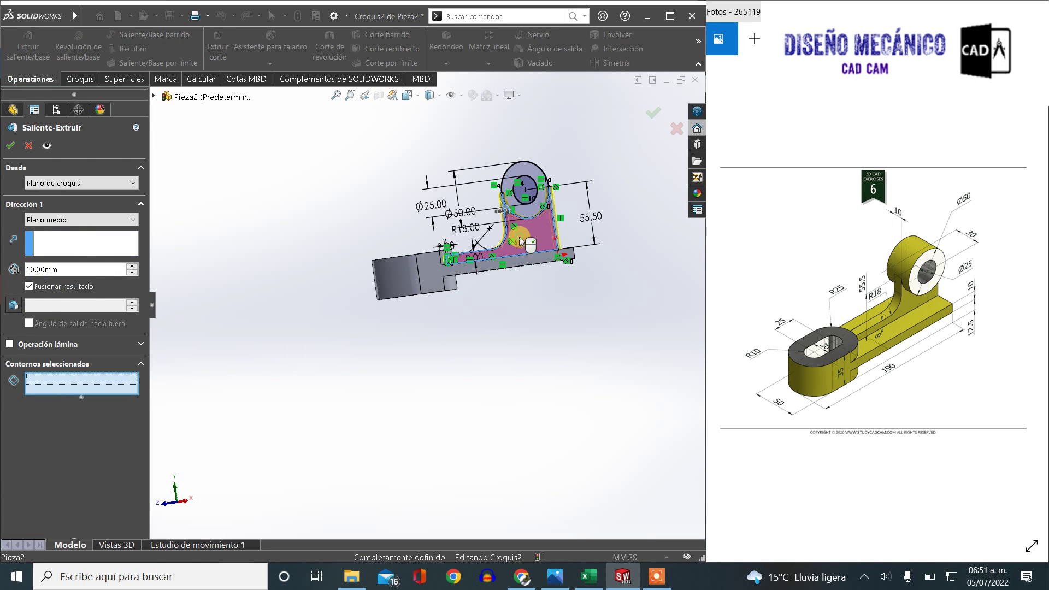
pyautogui.click(519, 255)
pyautogui.moveTo(519, 274); pyautogui.dragTo(550, 327, button='middle')
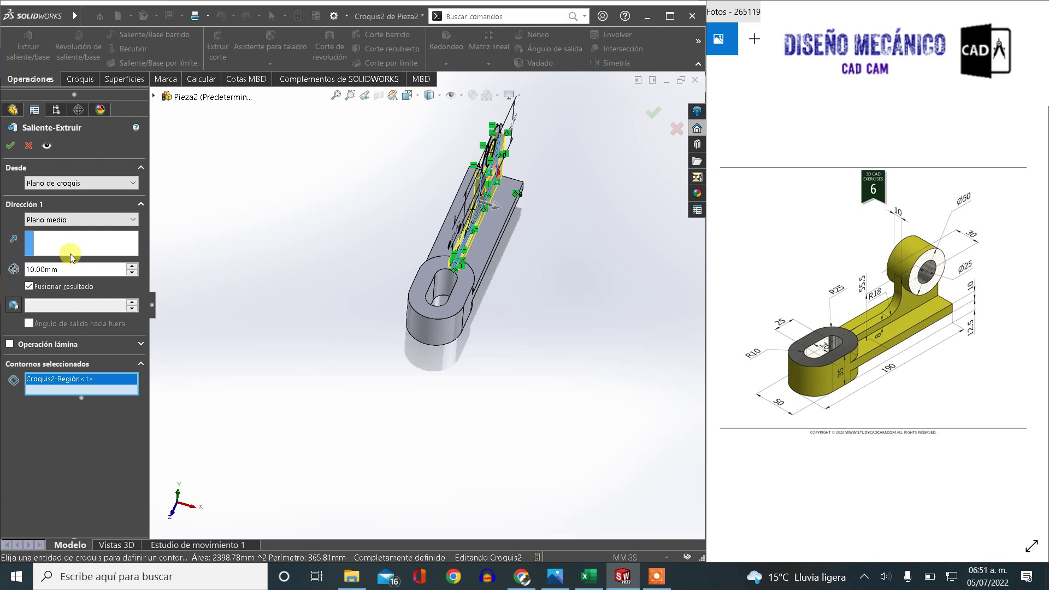
pyautogui.click(9, 145)
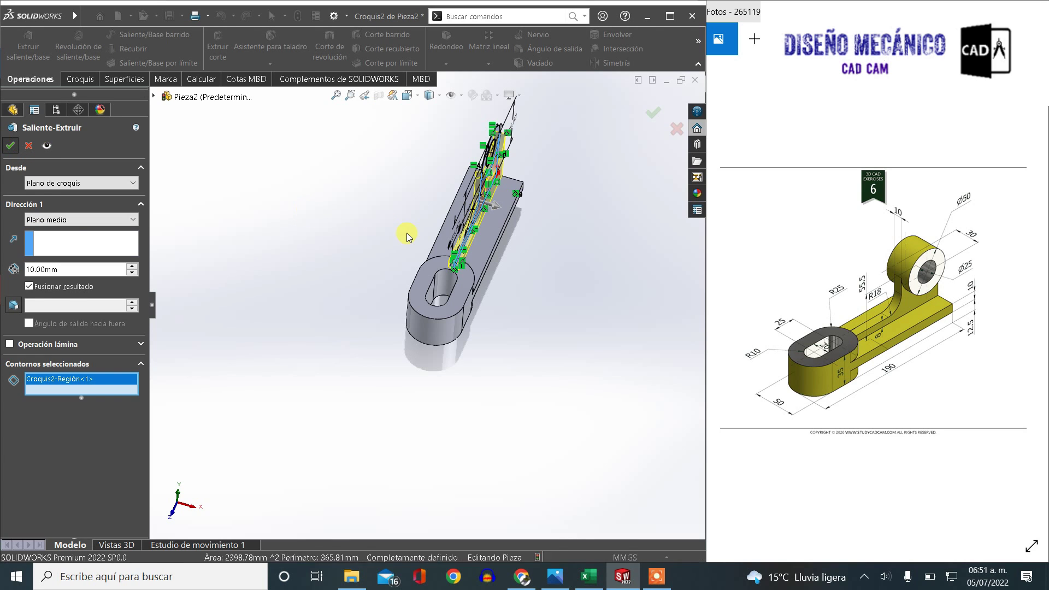
# Extrude the ring region of Croquis2 30 mm to form the eye
pyautogui.click(11, 313)
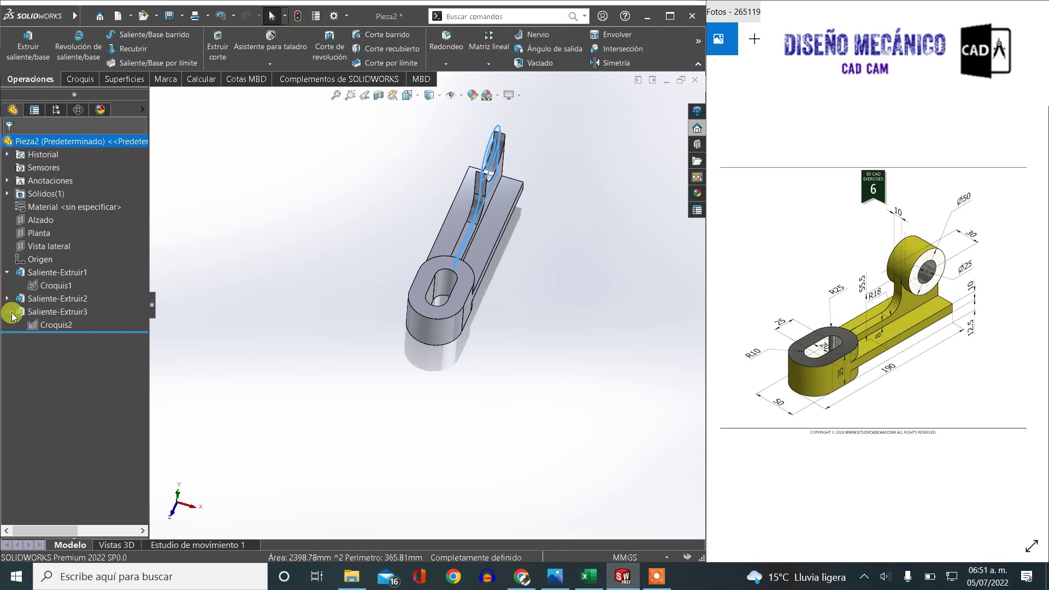
pyautogui.click(50, 324)
pyautogui.click(28, 47)
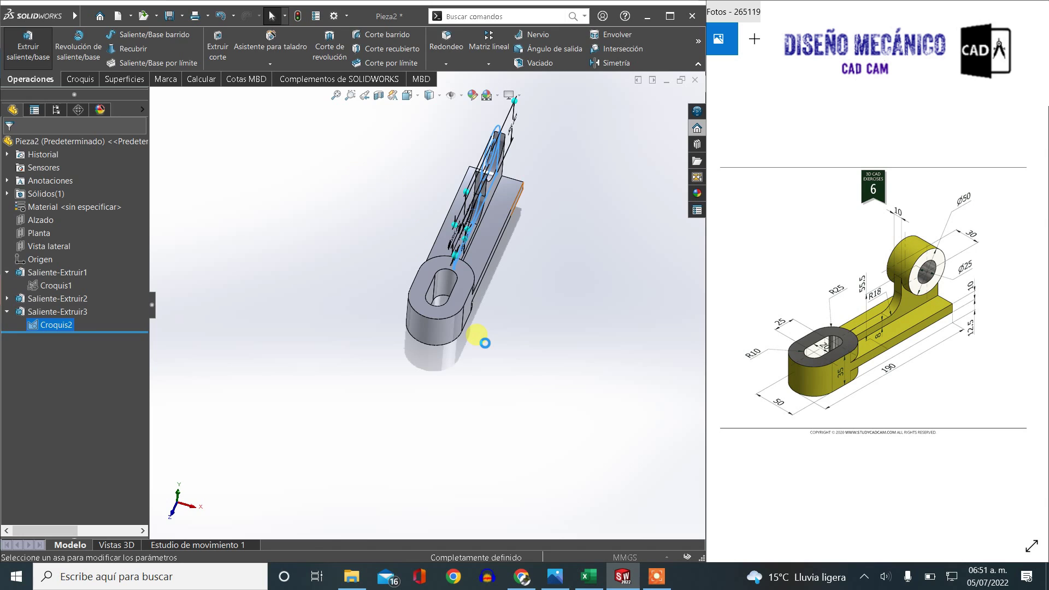
pyautogui.scroll(-3, 500, 205)
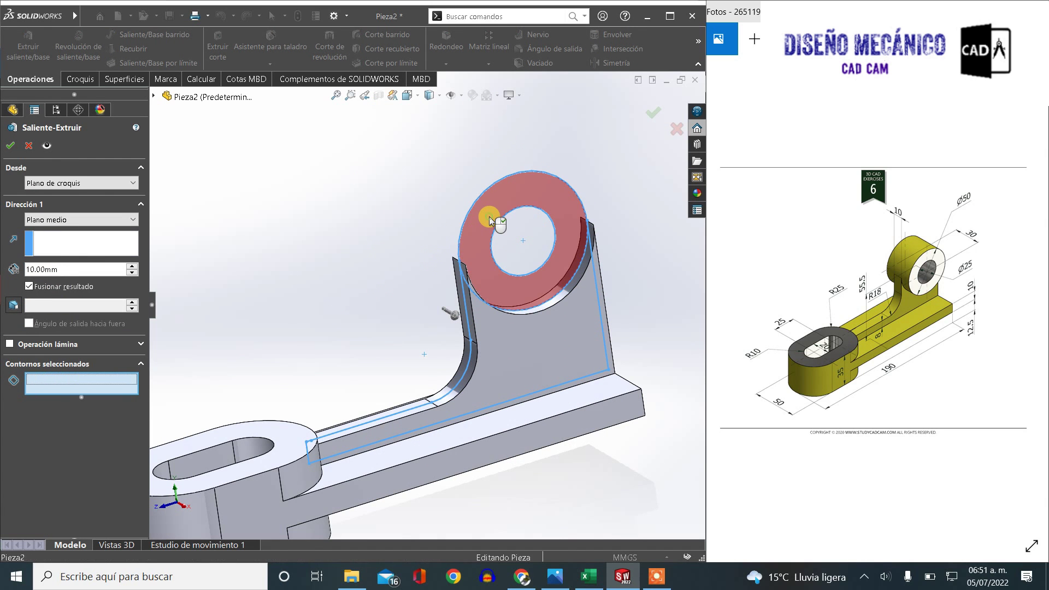
pyautogui.click(487, 223)
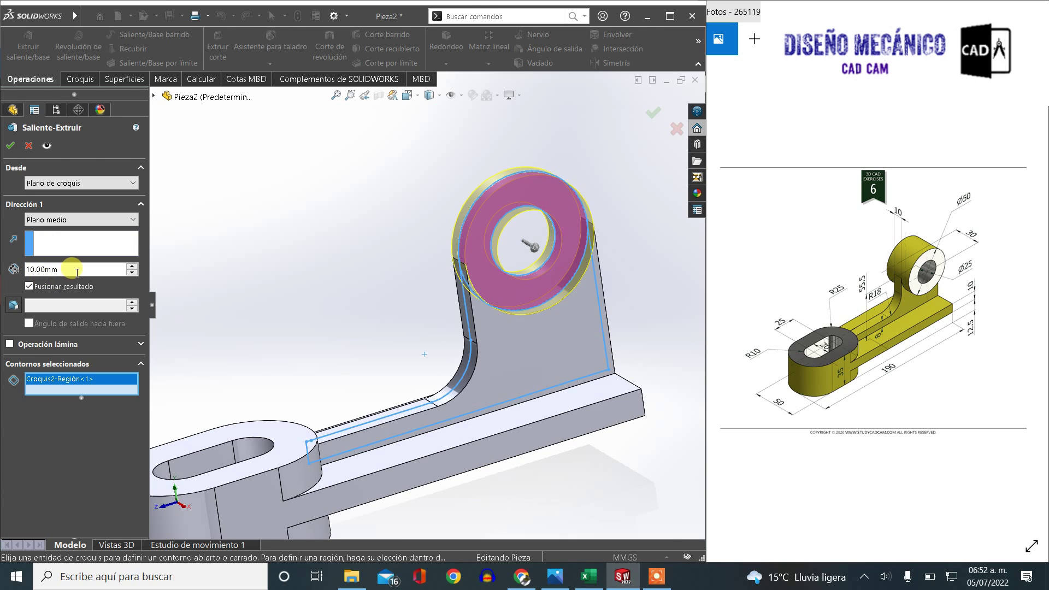
pyautogui.doubleClick(50, 269)
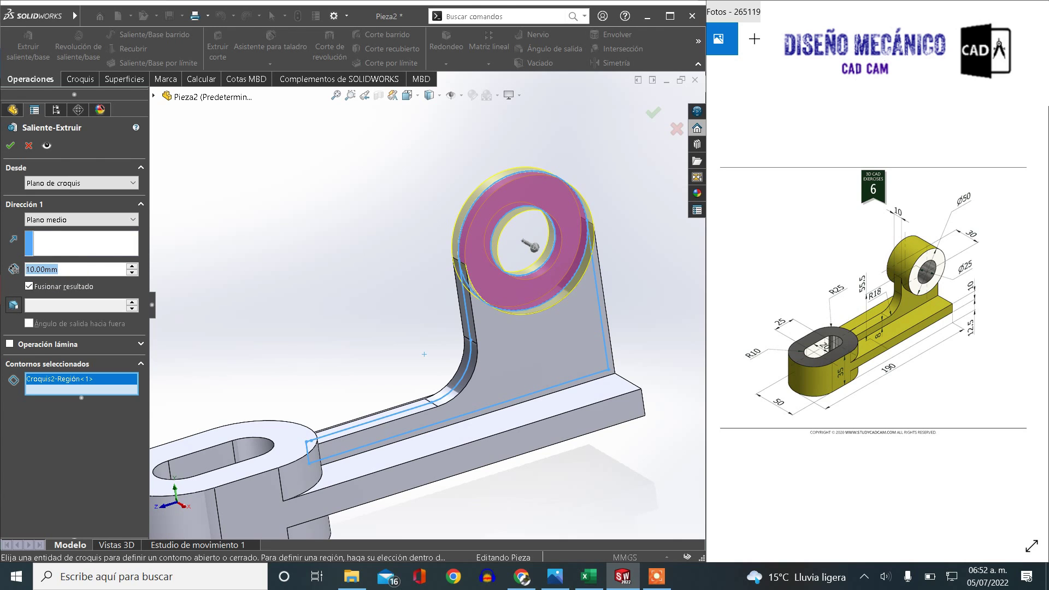
pyautogui.write('30')
pyautogui.press('Return')
pyautogui.click(17, 146)
pyautogui.scroll(3, 321, 257)
pyautogui.moveTo(324, 253); pyautogui.dragTo(340, 277, button='middle')
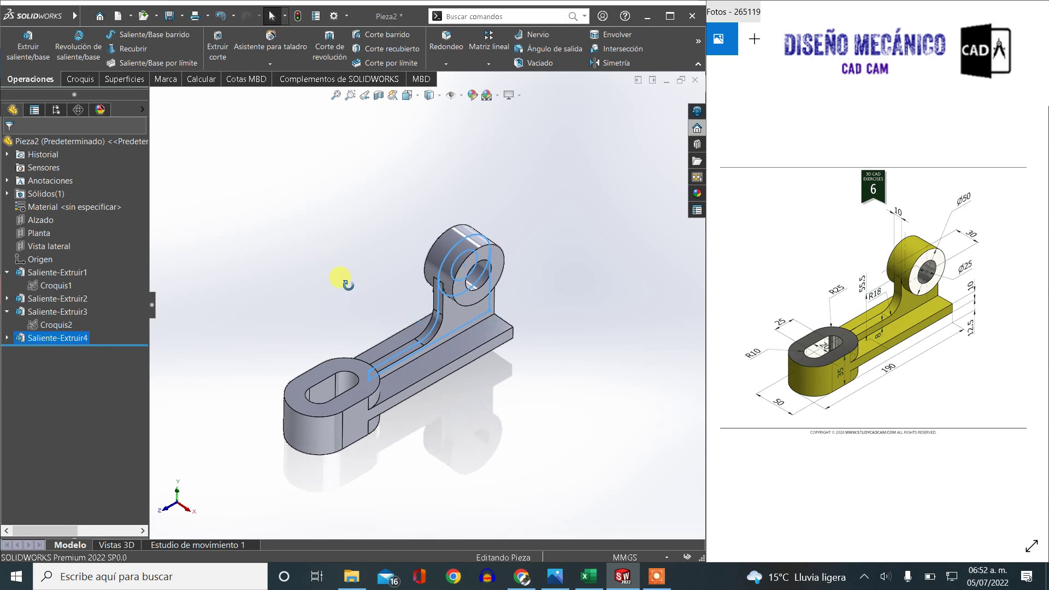
pyautogui.click(350, 276)
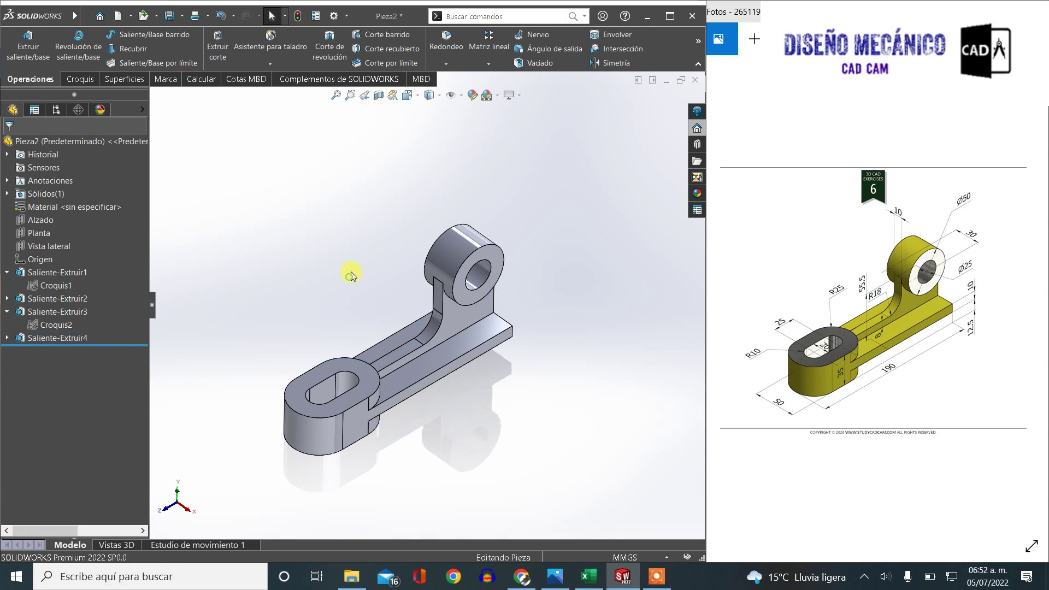
# Switch the scene to a plain white background
pyautogui.click(498, 96)
pyautogui.click(493, 128)
pyautogui.moveTo(328, 283)
pyautogui.mouseDown(button='middle')
pyautogui.moveTo(317, 206)
pyautogui.moveTo(323, 241)
pyautogui.mouseUp(button='middle')
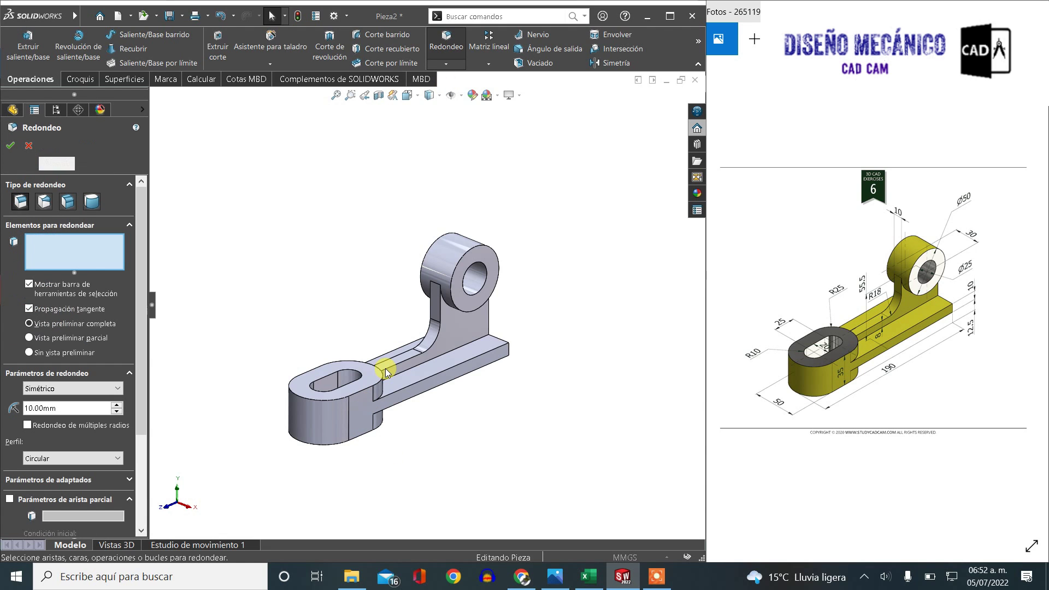
pyautogui.scroll(-2, 383, 377)
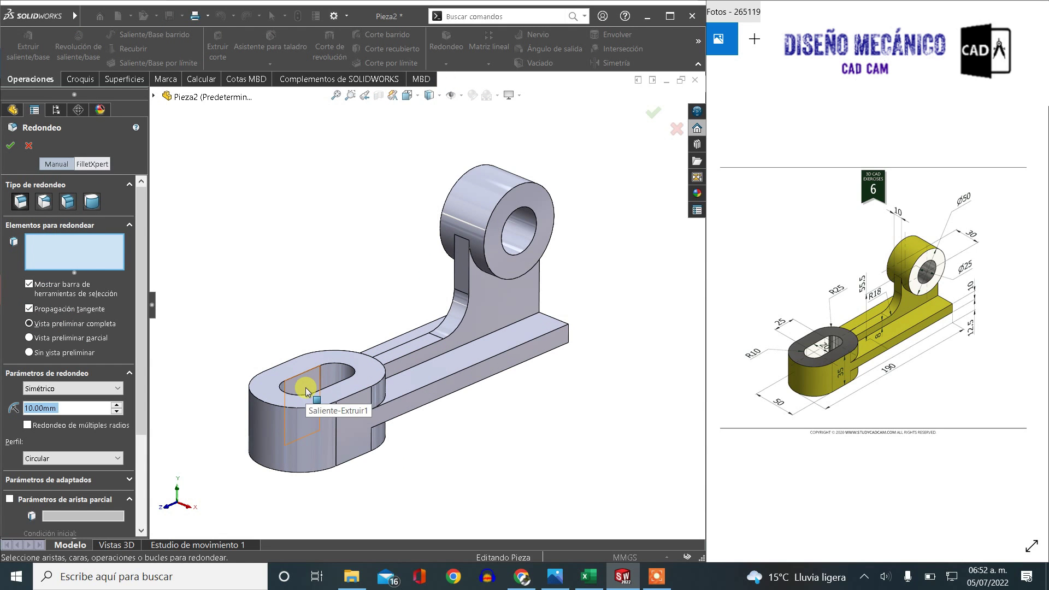
# Set a 2 mm fillet radius and pick three edges on the base arm
pyautogui.write('2')
pyautogui.scroll(-2, 428, 386)
pyautogui.scroll(-2, 428, 386)
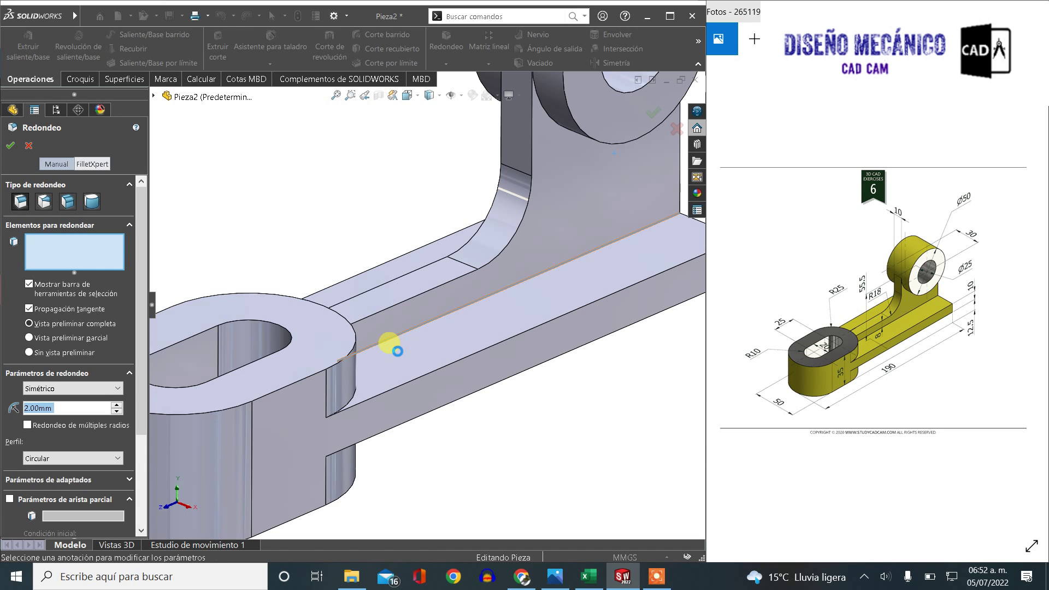
pyautogui.click(396, 361)
pyautogui.scroll(3, 383, 365)
pyautogui.scroll(-1, 345, 367)
pyautogui.scroll(-2, 365, 369)
pyautogui.scroll(-1, 368, 367)
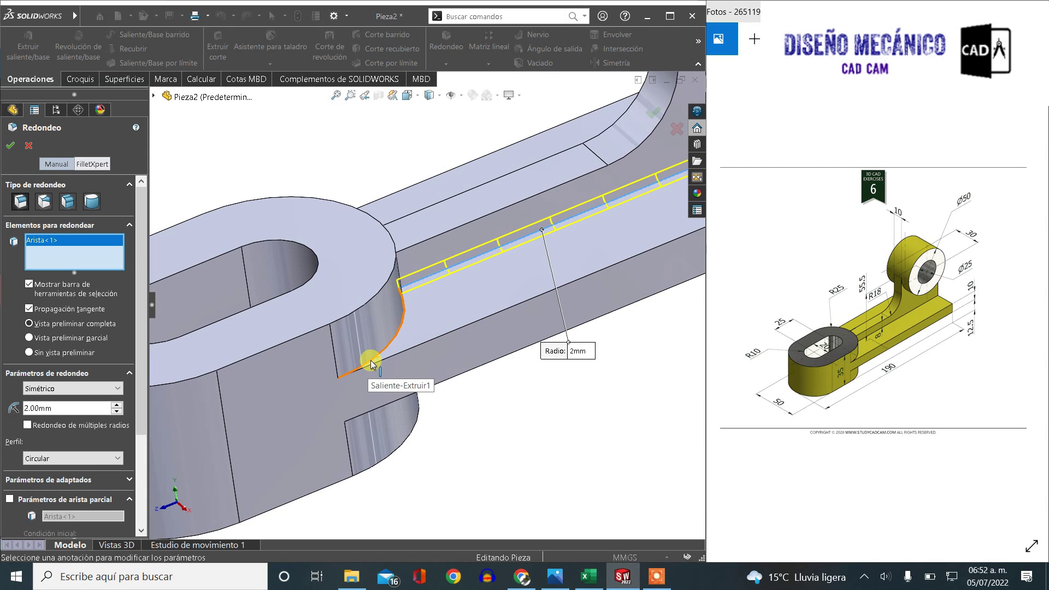
pyautogui.click(387, 398)
pyautogui.moveTo(387, 398)
pyautogui.mouseDown(button='middle')
pyautogui.moveTo(363, 341)
pyautogui.moveTo(418, 394)
pyautogui.mouseUp(button='middle')
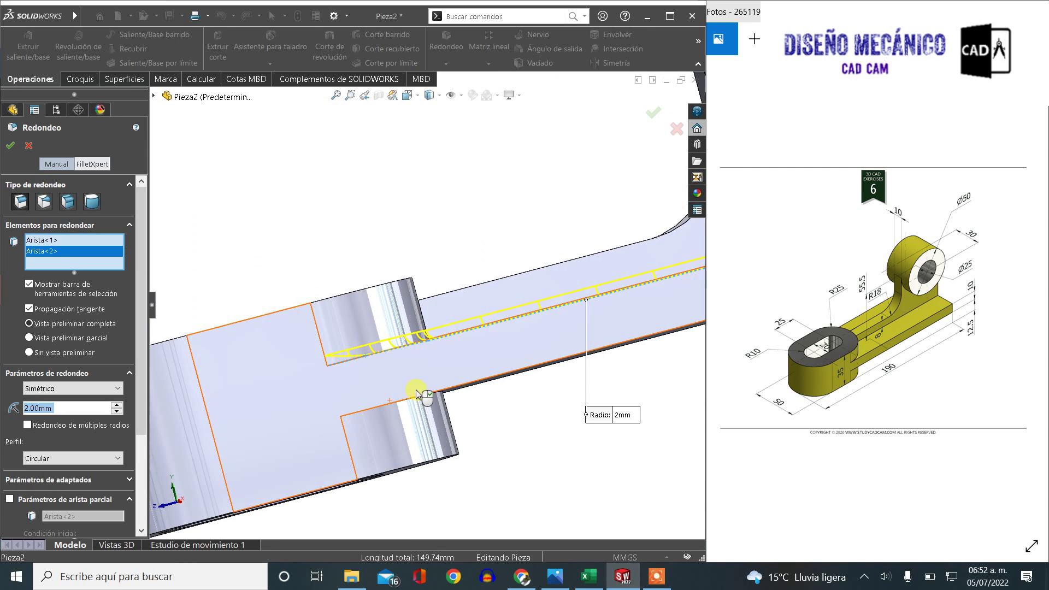
pyautogui.scroll(-2, 417, 394)
pyautogui.scroll(-2, 403, 370)
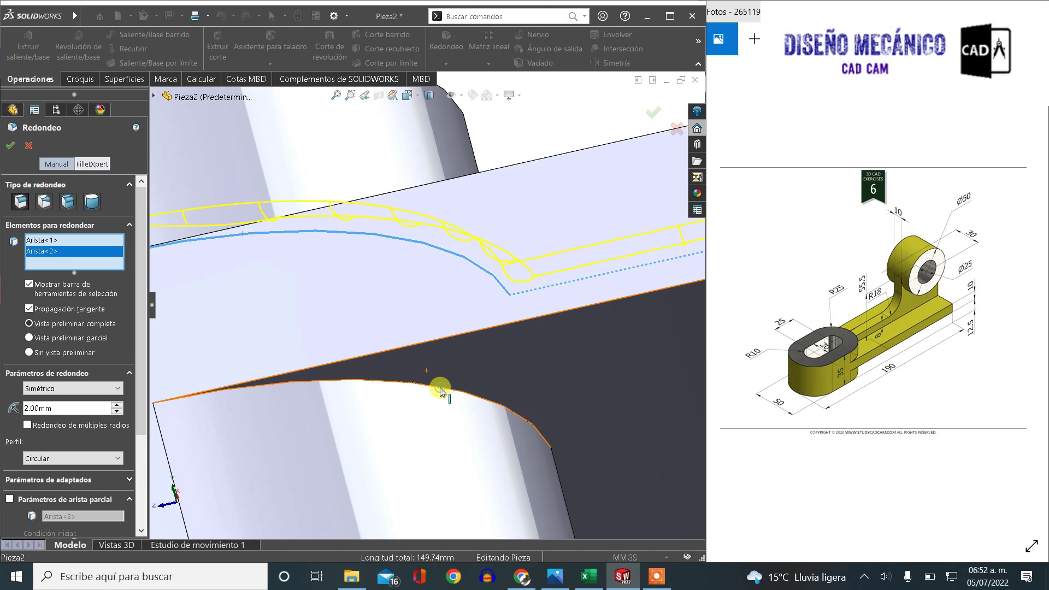
pyautogui.click(442, 391)
# Add four more fillet edges on the web and eye boss, seven in total
pyautogui.scroll(3, 451, 374)
pyautogui.moveTo(452, 374)
pyautogui.mouseDown(button='middle')
pyautogui.moveTo(281, 358)
pyautogui.moveTo(480, 300)
pyautogui.mouseUp(button='middle')
pyautogui.scroll(-2, 534, 328)
pyautogui.scroll(-2, 504, 328)
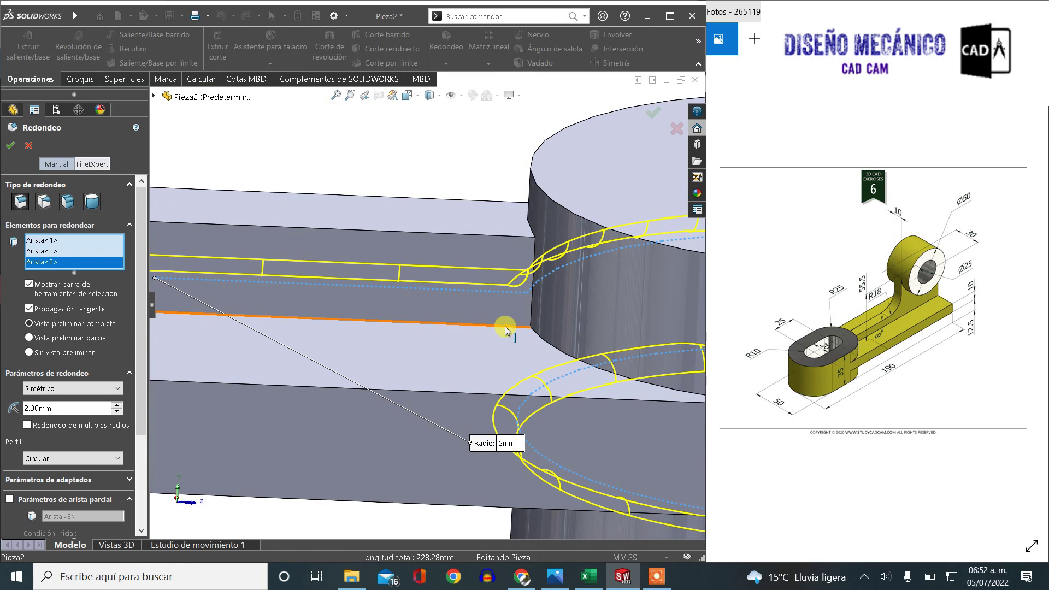
pyautogui.click(506, 329)
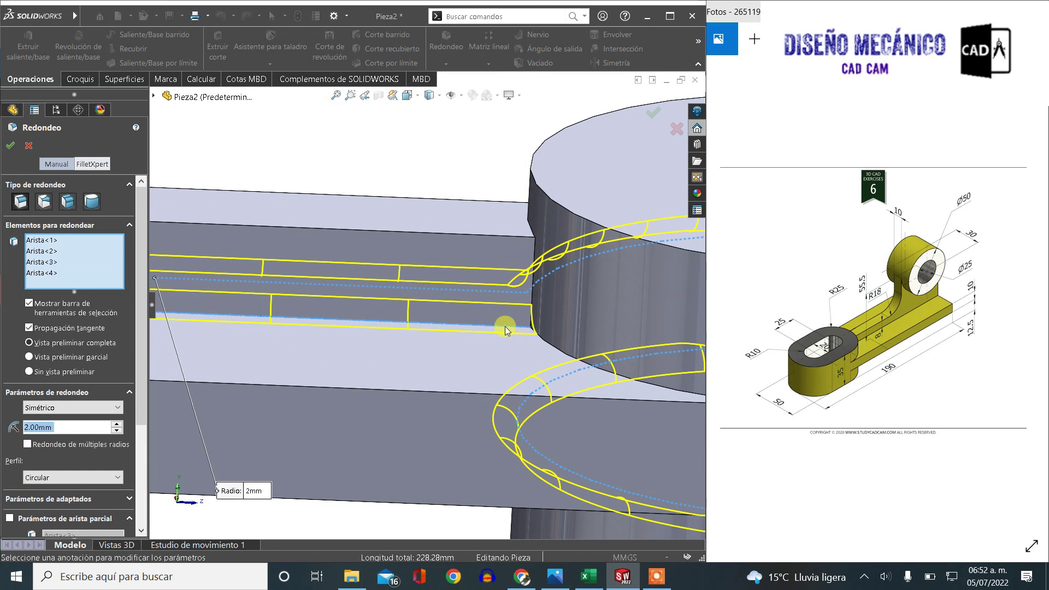
pyautogui.click(554, 350)
pyautogui.scroll(5, 560, 348)
pyautogui.moveTo(560, 347)
pyautogui.mouseDown(button='middle')
pyautogui.moveTo(356, 335)
pyautogui.moveTo(295, 271)
pyautogui.moveTo(305, 257)
pyautogui.mouseUp(button='middle')
pyautogui.scroll(-3, 304, 265)
pyautogui.scroll(-2, 352, 288)
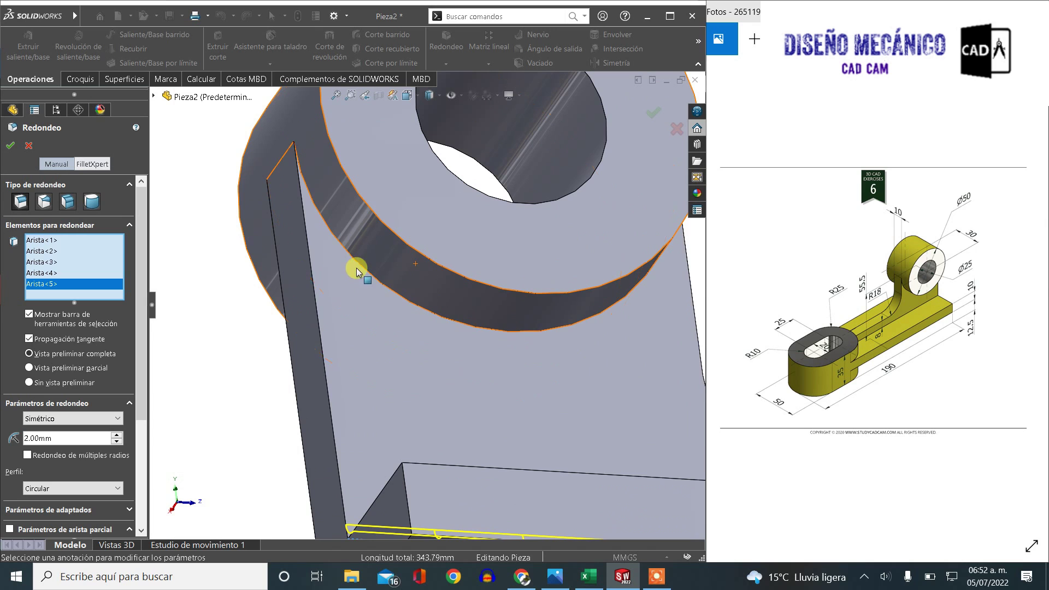
pyautogui.click(357, 266)
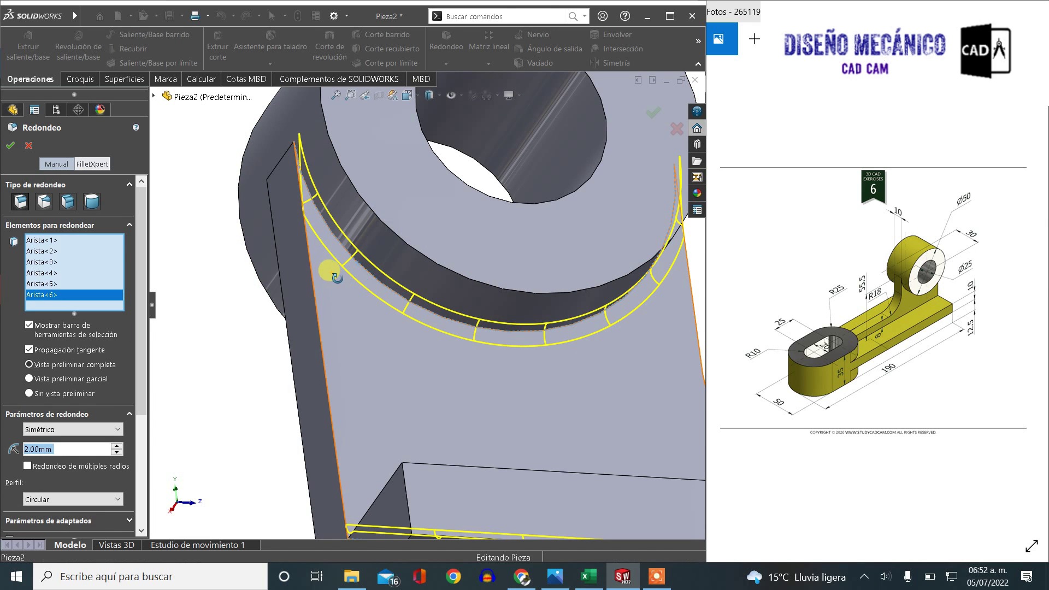
pyautogui.moveTo(358, 266); pyautogui.dragTo(469, 269, button='middle')
pyautogui.click(256, 263)
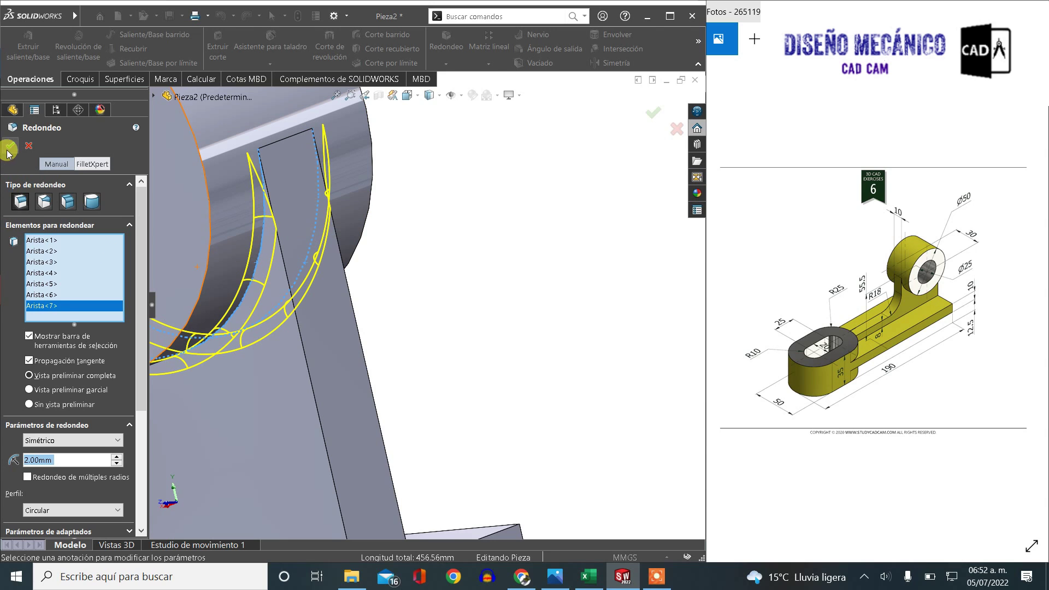
# Confirm the 2 mm fillet and orbit the filleted part
pyautogui.press('Return')
pyautogui.scroll(5, 403, 256)
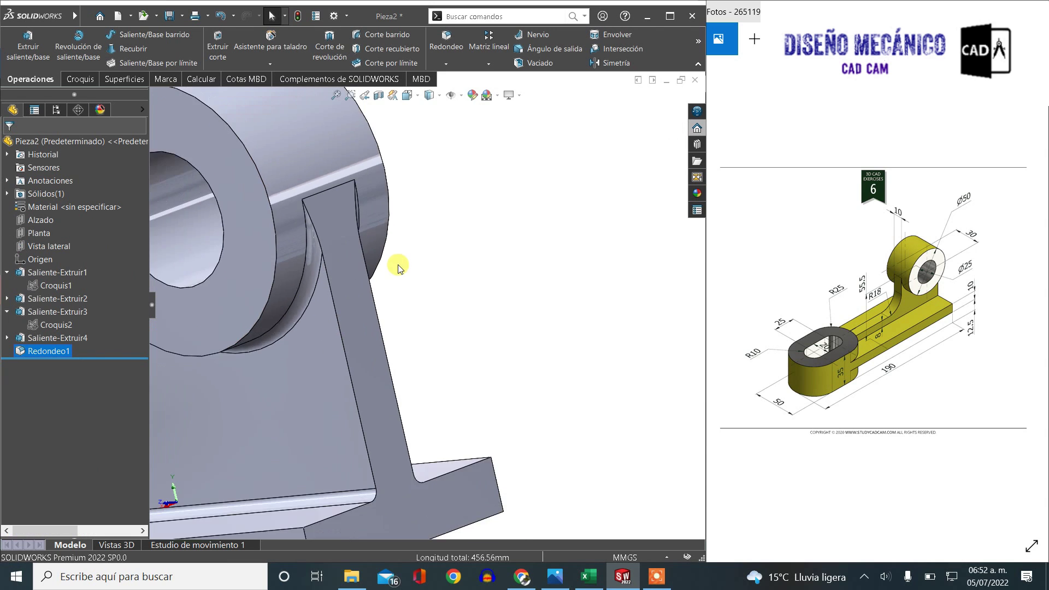
pyautogui.scroll(3, 352, 343)
pyautogui.moveTo(352, 342)
pyautogui.mouseDown(button='middle')
pyautogui.moveTo(470, 320)
pyautogui.moveTo(459, 317)
pyautogui.mouseUp(button='middle')
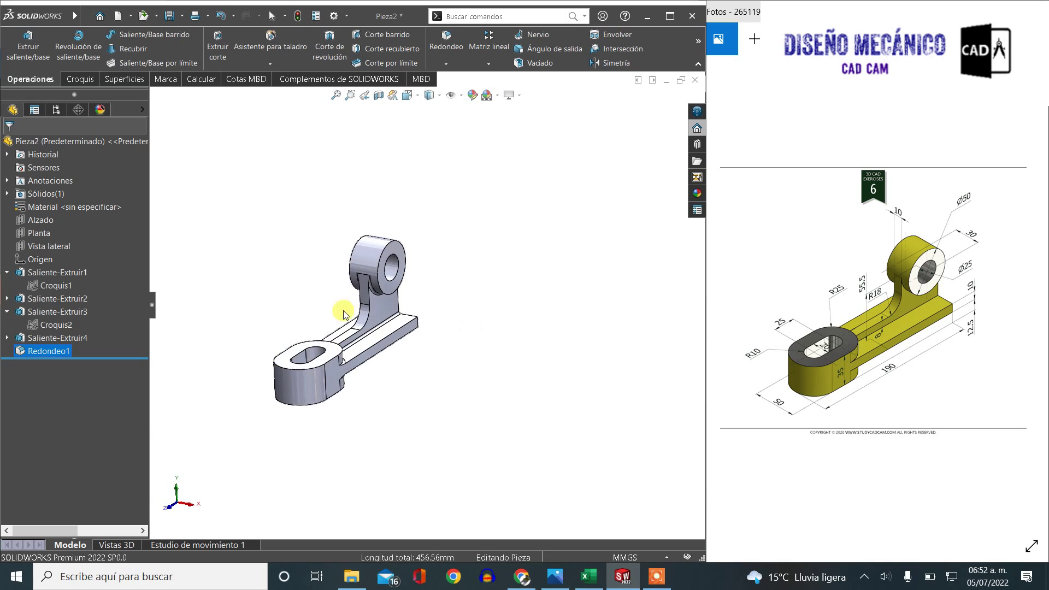
# Assign Latón from the copper alloys as the part material
pyautogui.click(52, 207)
pyautogui.rightClick(51, 207)
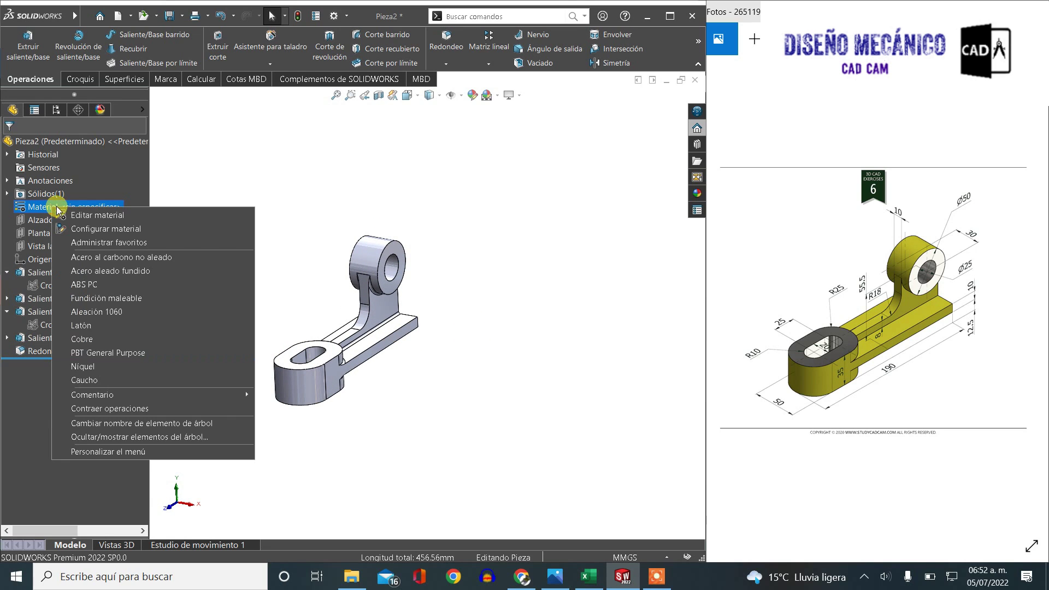
pyautogui.click(91, 216)
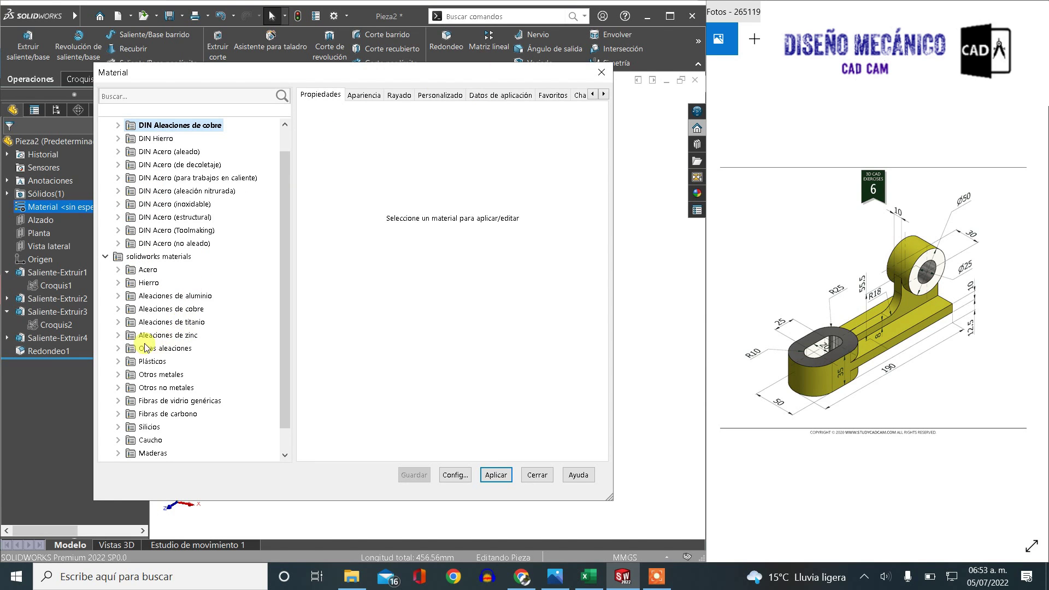
pyautogui.click(119, 309)
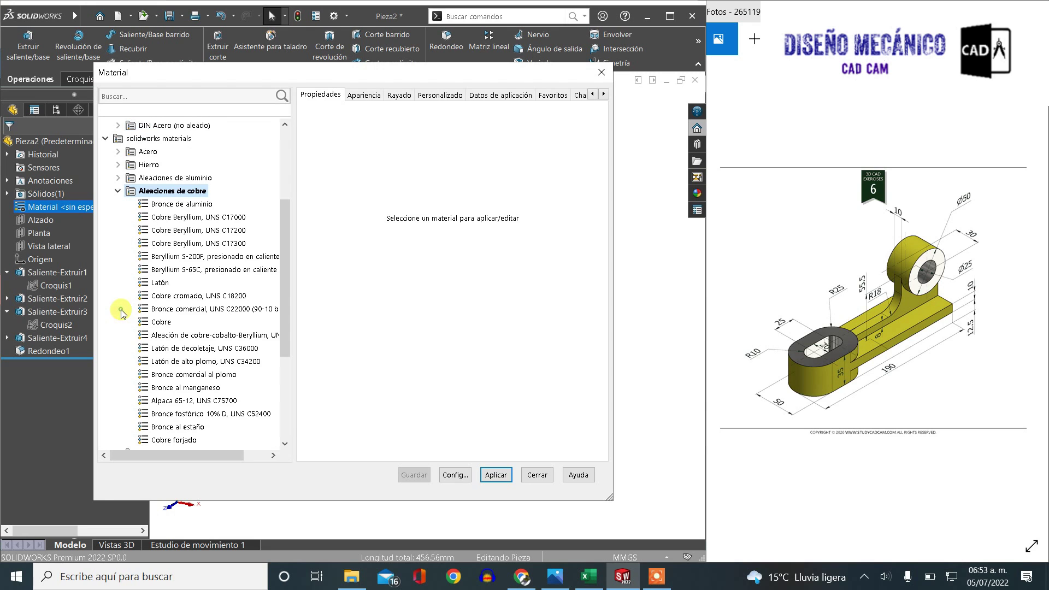
pyautogui.click(154, 284)
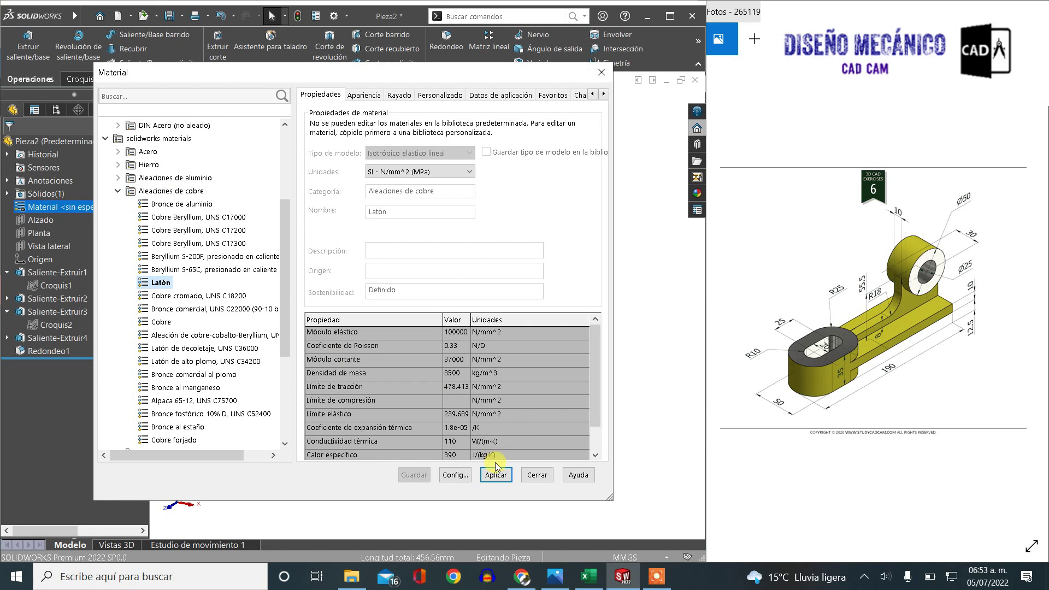
pyautogui.click(496, 475)
# Orient the brass bracket like the drawing and show its mass properties: 1807.20 g, 212612.21 mm³
pyautogui.click(537, 474)
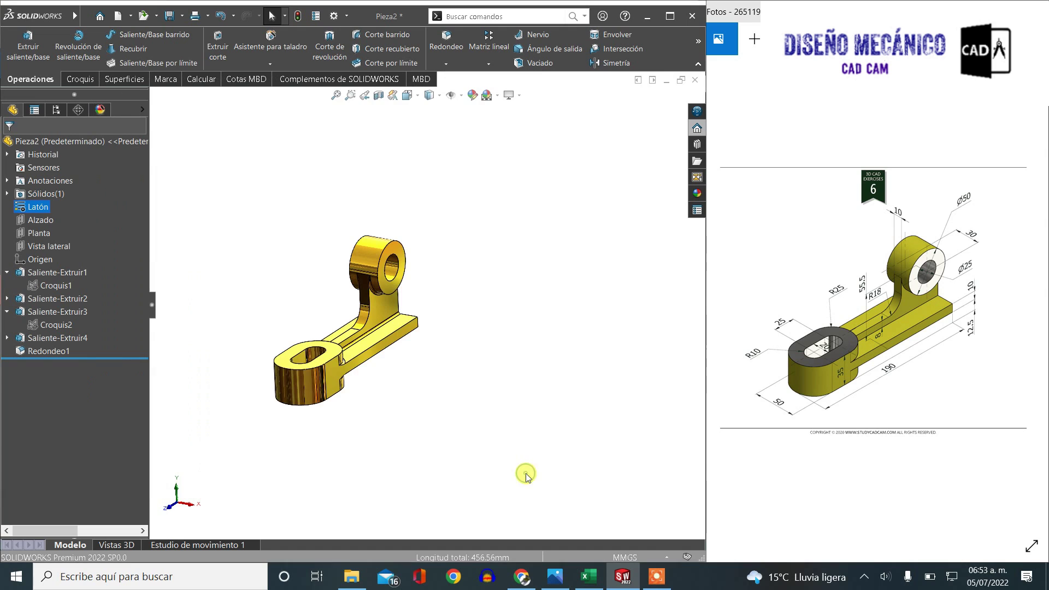
pyautogui.scroll(-5, 315, 348)
pyautogui.moveTo(315, 349); pyautogui.dragTo(328, 358, button='middle')
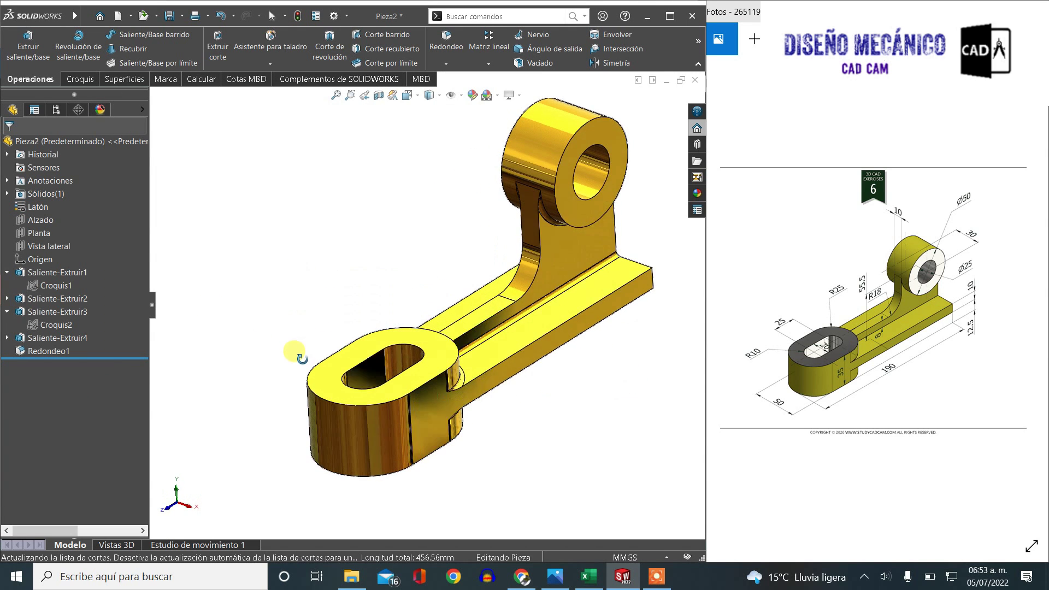
pyautogui.moveTo(579, 234); pyautogui.dragTo(567, 226, button='middle')
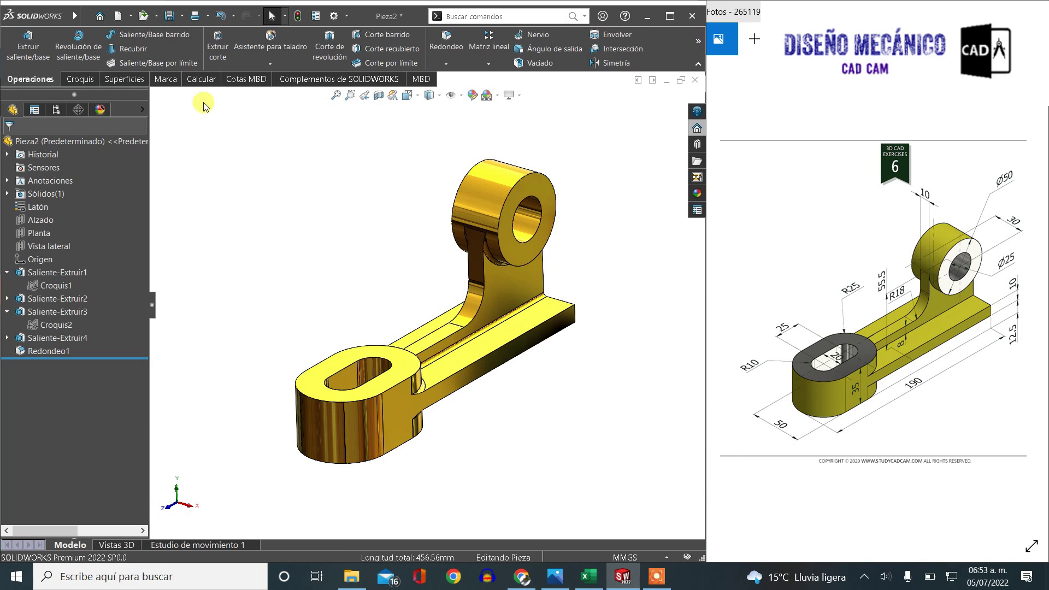
pyautogui.click(201, 81)
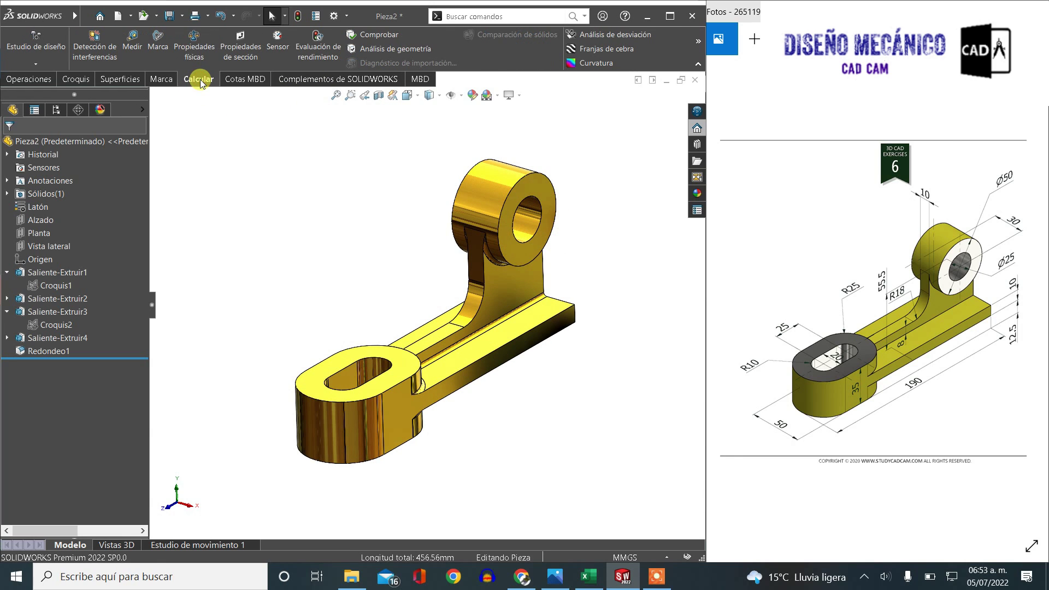
pyautogui.click(185, 53)
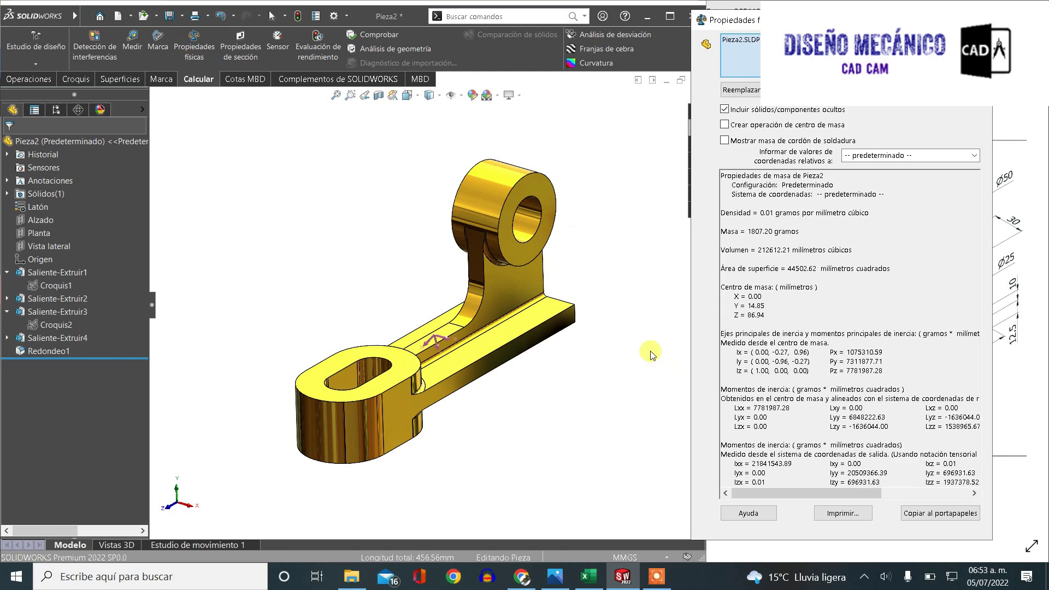